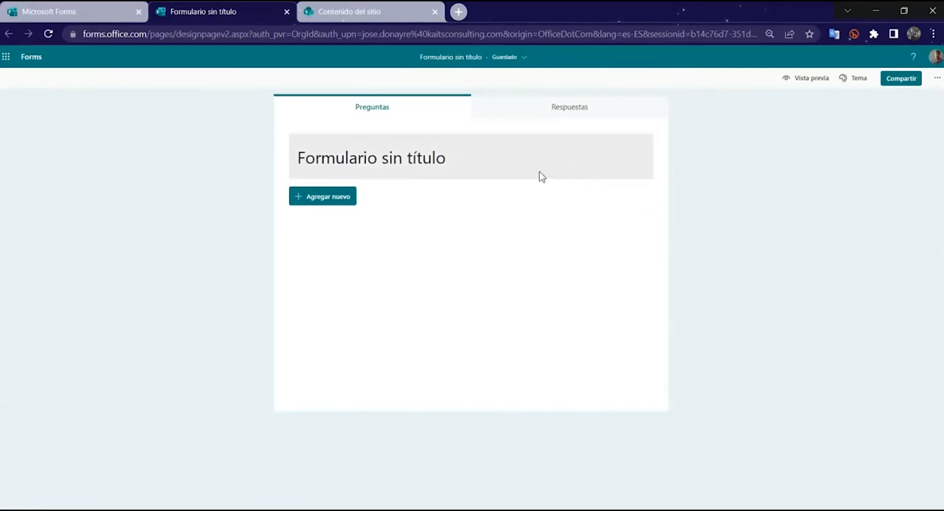
Step: Title the form "Registro de participantes"
click(500, 170)
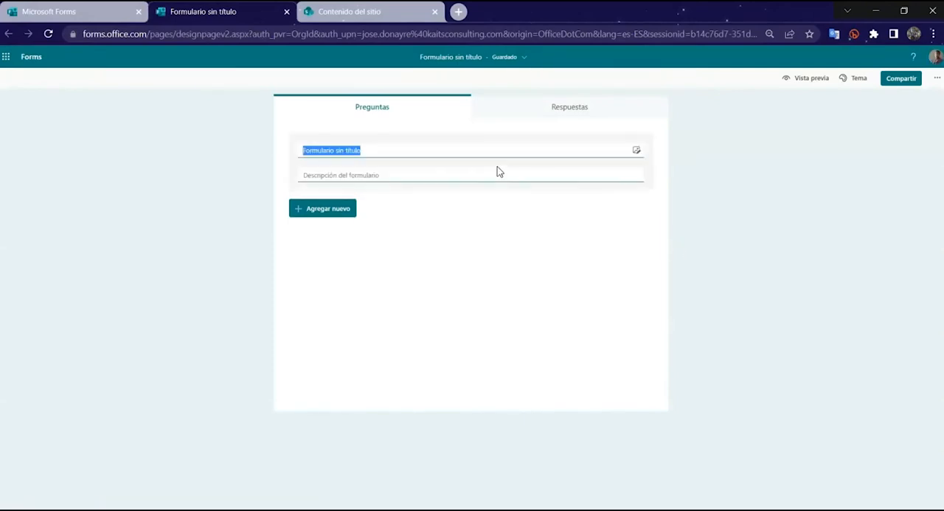
text(rEGIS)
key(shift+Left)
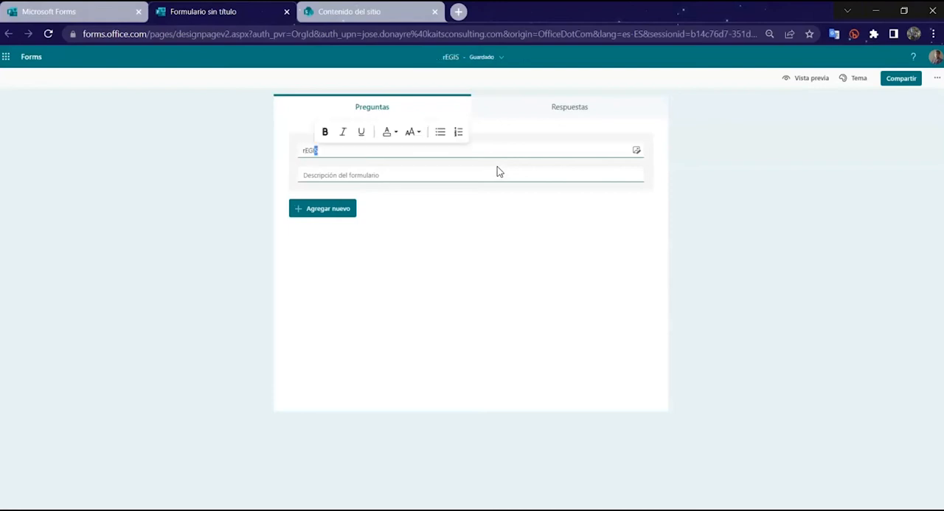
key(shift+Home)
text(Registro de participantes)
click(708, 169)
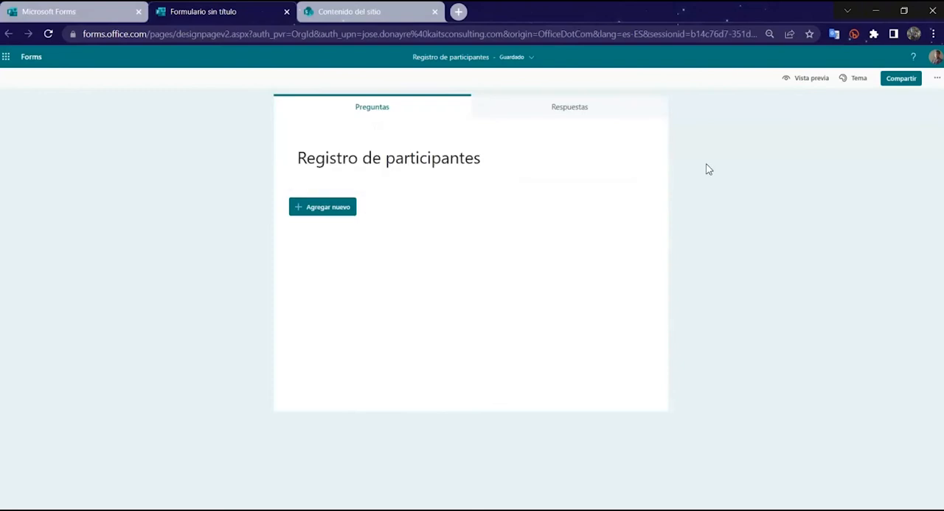
Step: Set the form description to "Por favor, responda las siguientes preguntas para su registro al curso"
click(397, 159)
click(386, 175)
text(Por favor, re)
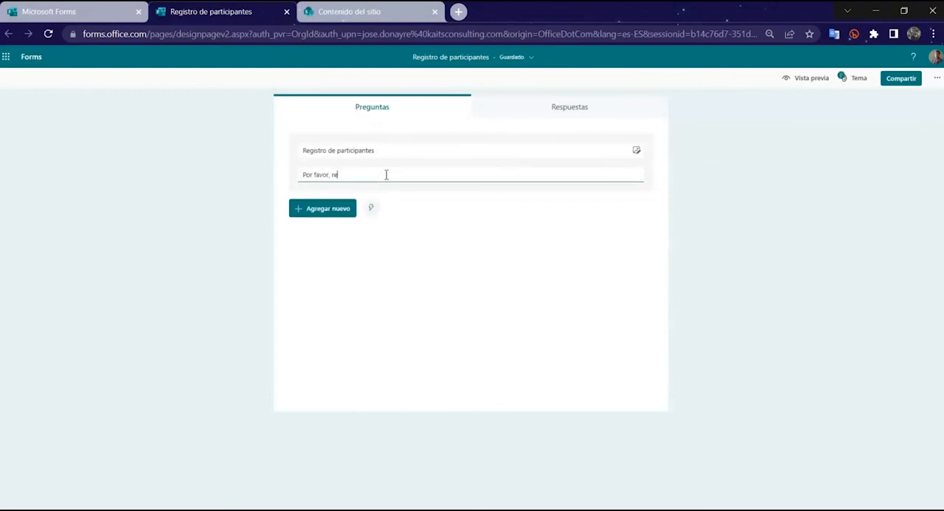
text(sponda las siguientes preguntas para s)
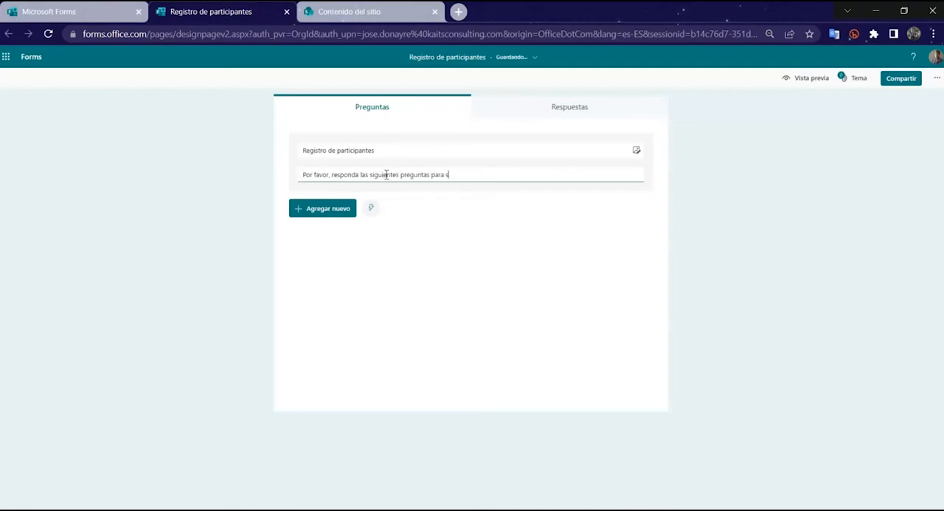
text(u iegistro al curs)
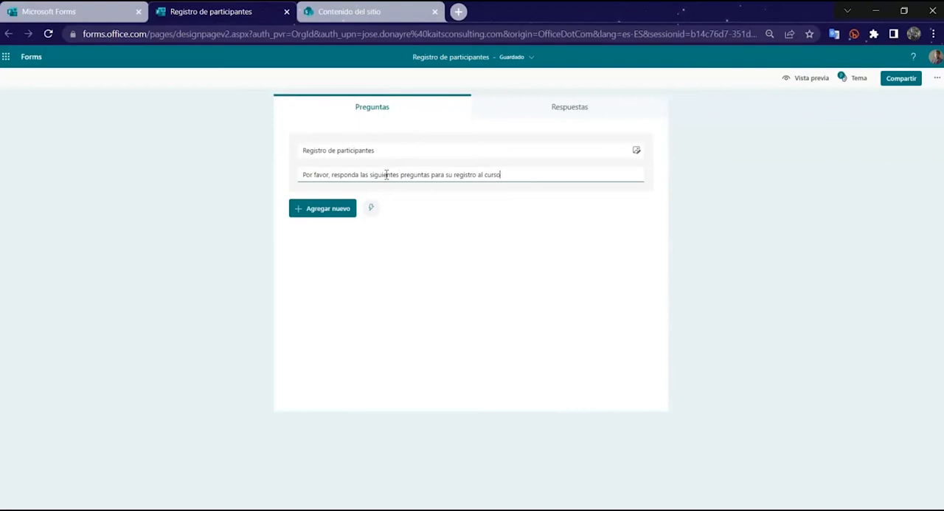
text(o)
click(594, 266)
Step: Add a section below the form description and title it "Datos personales"
click(343, 220)
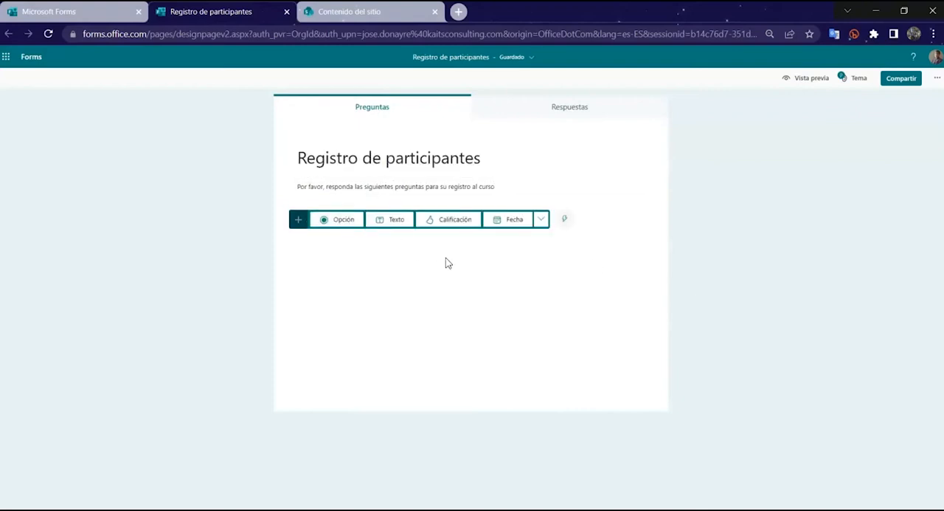
click(541, 219)
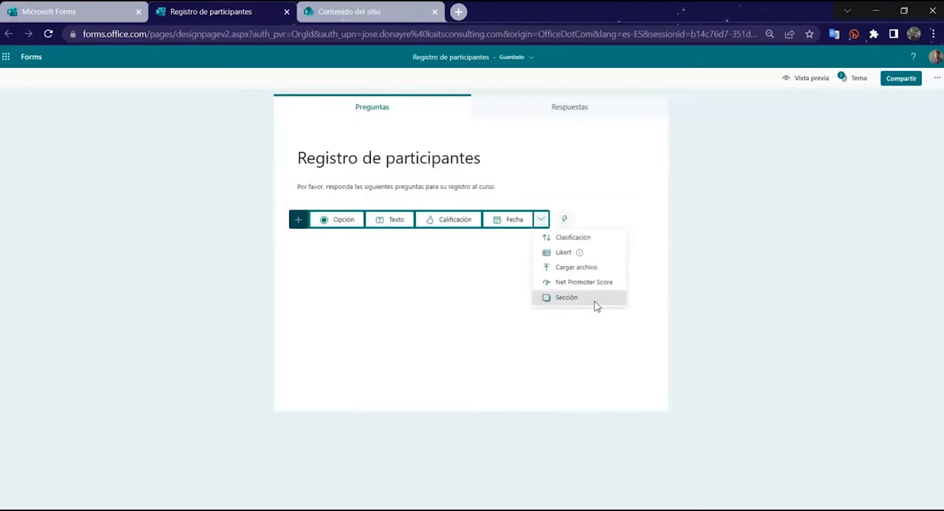
click(594, 301)
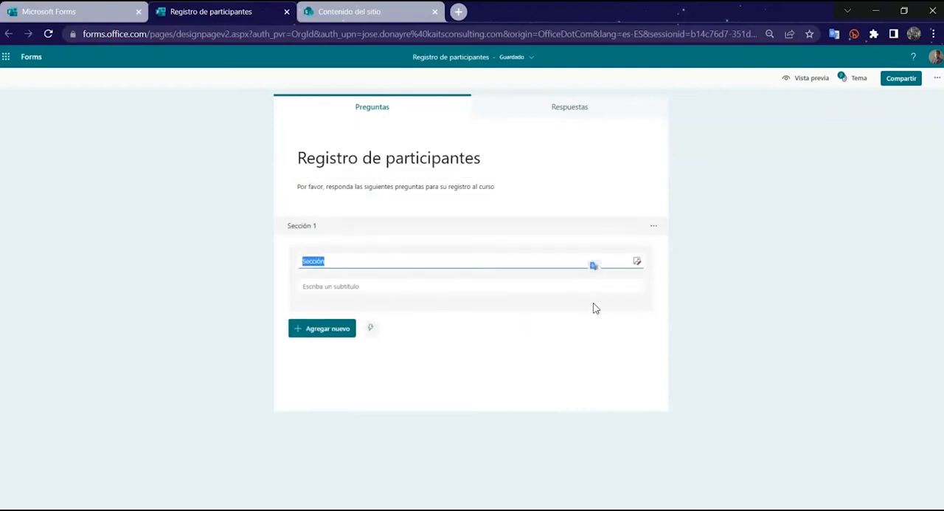
click(339, 251)
click(342, 252)
double_click(360, 262)
text(Da)
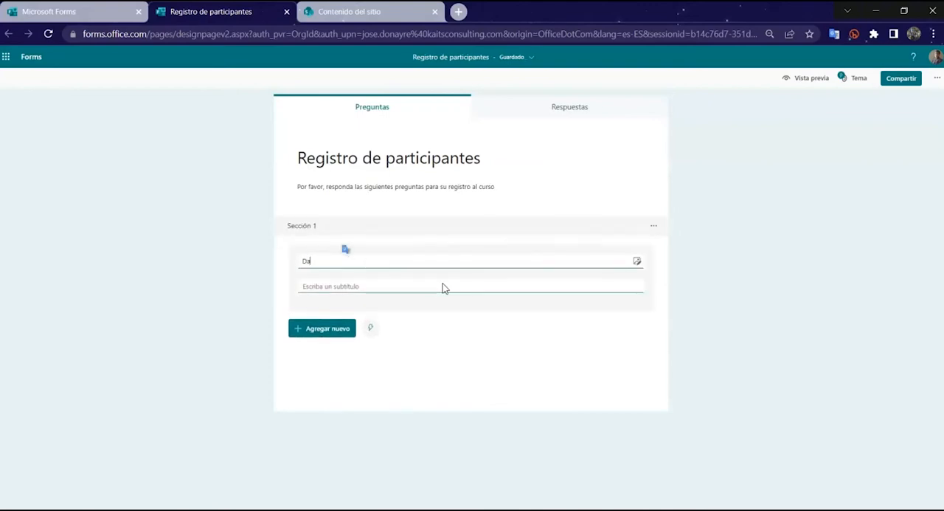
text(tos personales)
Step: Add a text question "Nombre" to the Datos personales section and make it required
click(354, 328)
click(392, 294)
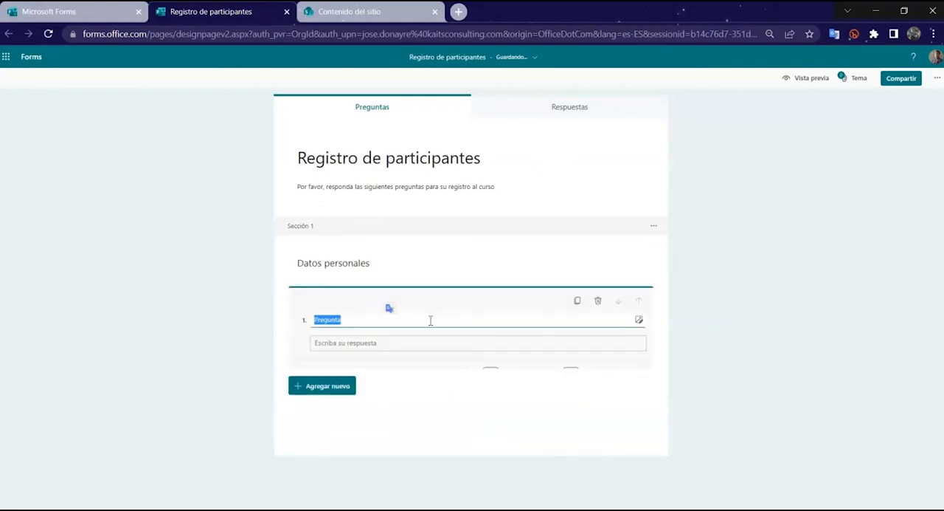
text(Nombre)
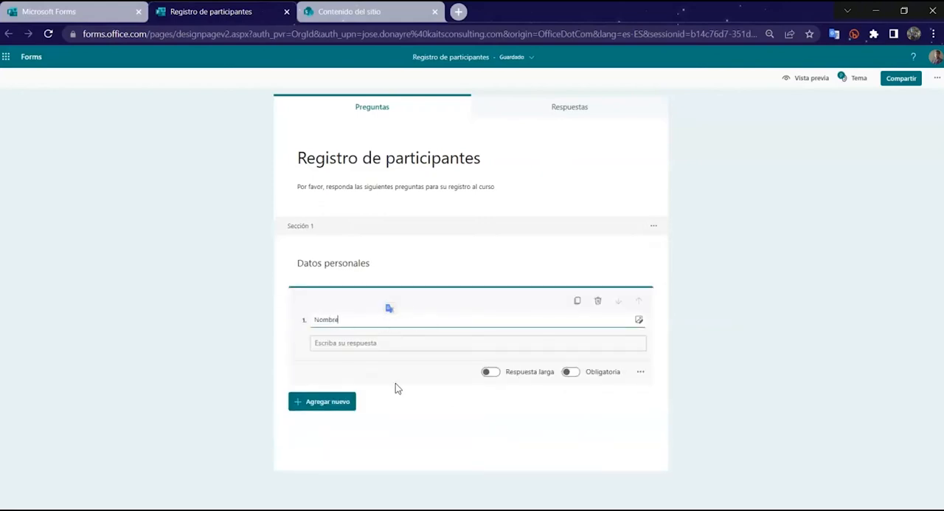
click(397, 387)
click(446, 329)
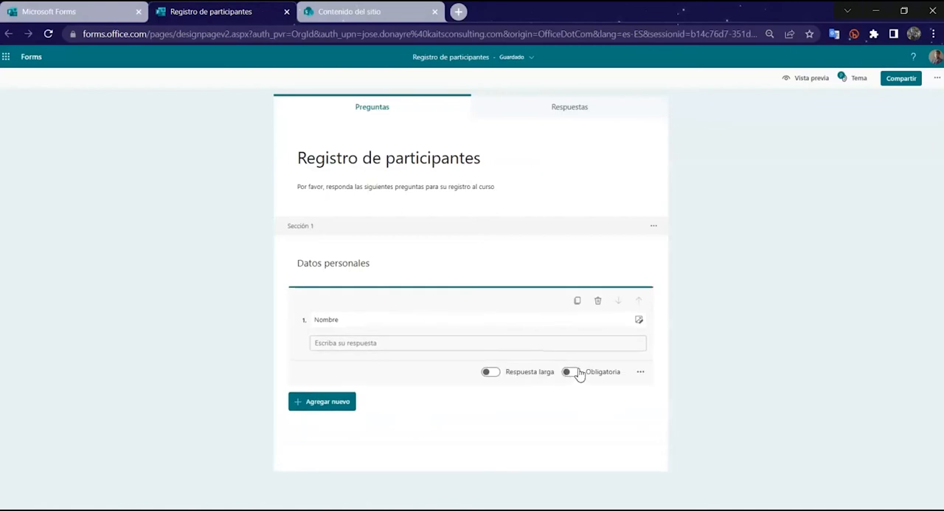
click(570, 372)
Step: Add a text question "Apellidos" below the Nombre question
click(347, 401)
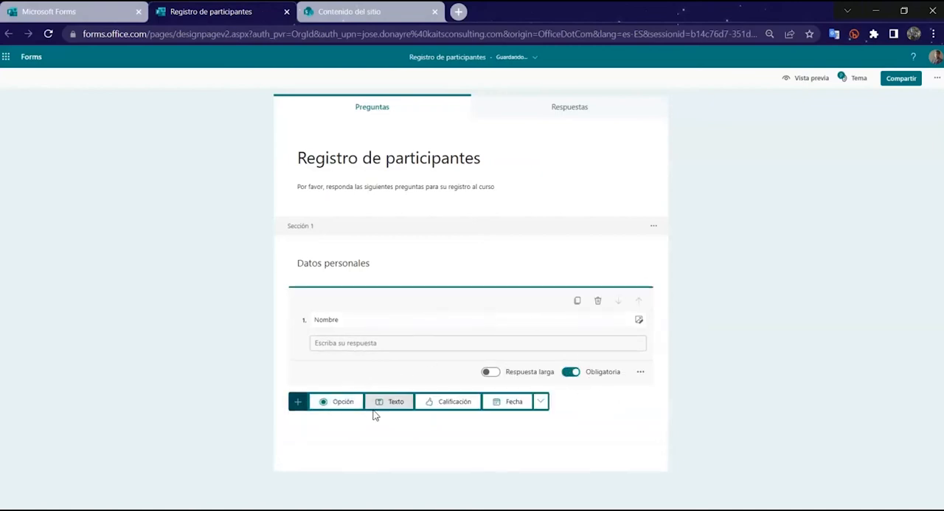
click(395, 403)
text(Apellidos)
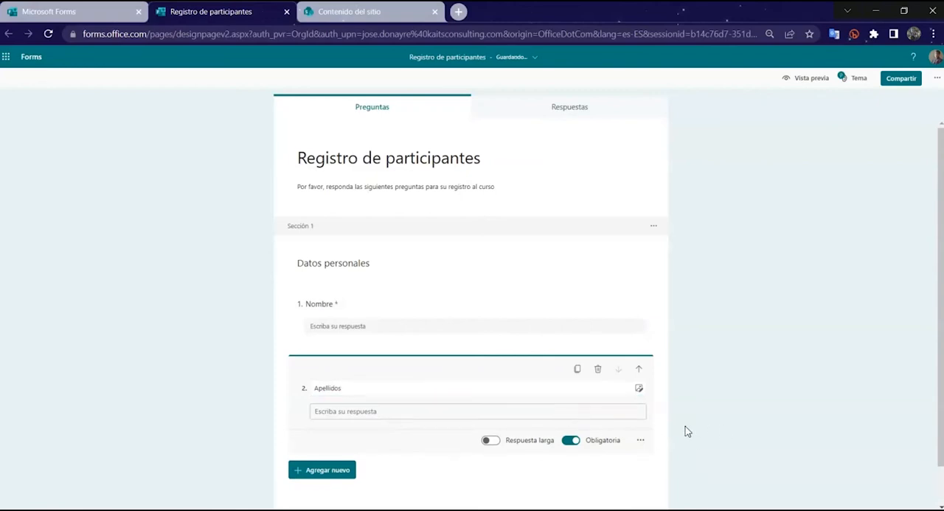
click(685, 425)
Step: Add a text question "Correo electrónico de contacto" below the Apellidos question
click(342, 433)
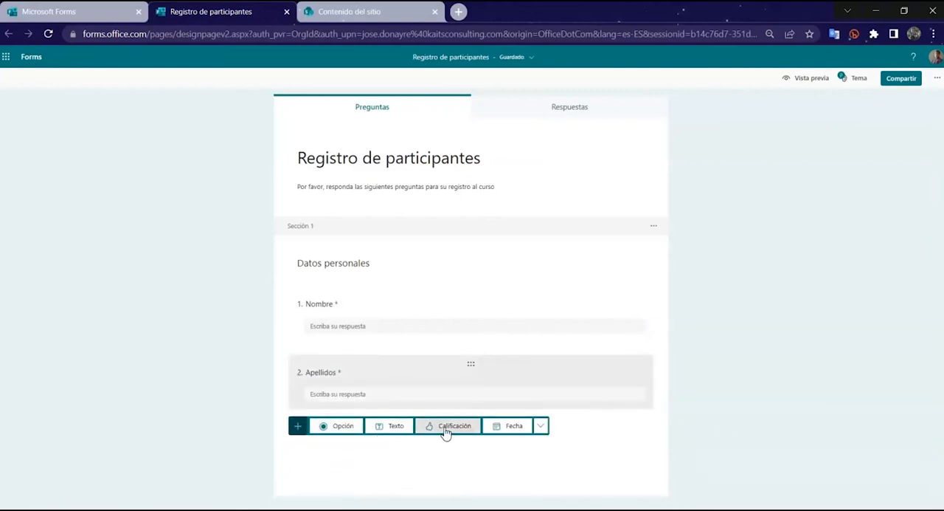
click(399, 428)
text(Correo electrónico de contacto)
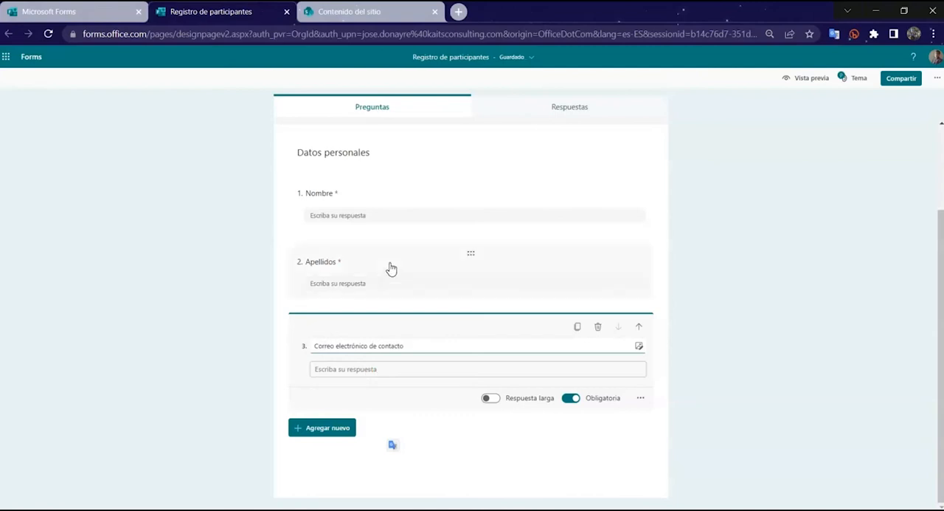
click(387, 372)
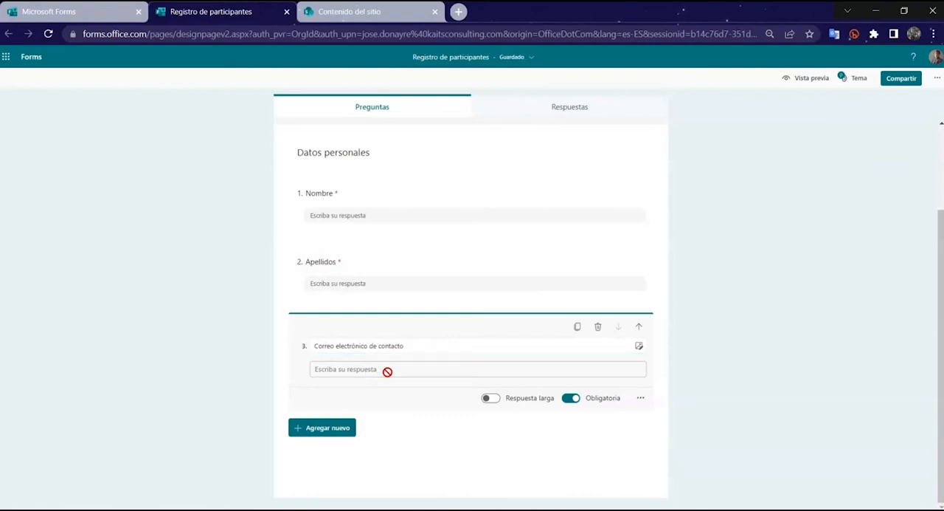
Step: Give the contact e-mail question the subtitle "Por favor, colocar un correo con el formato" followed by a sample e-mail address
click(640, 397)
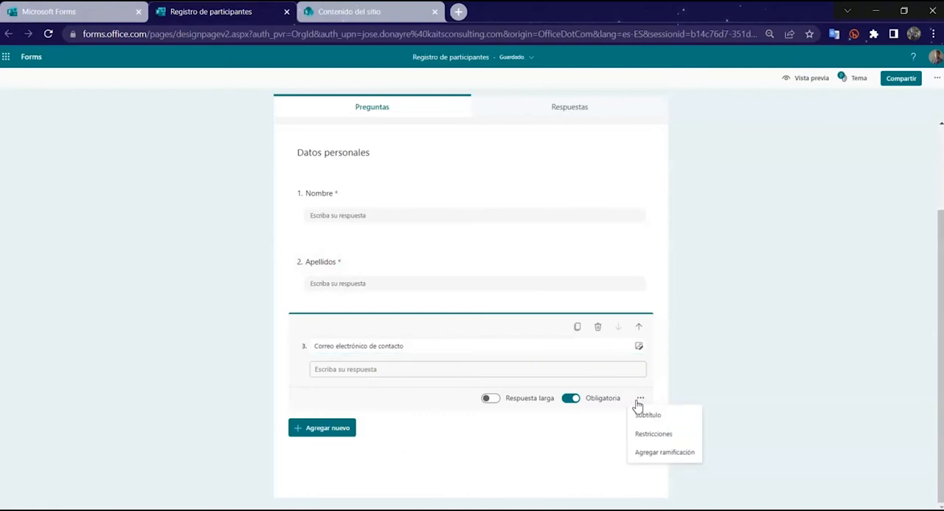
click(665, 416)
text(Por favor, co)
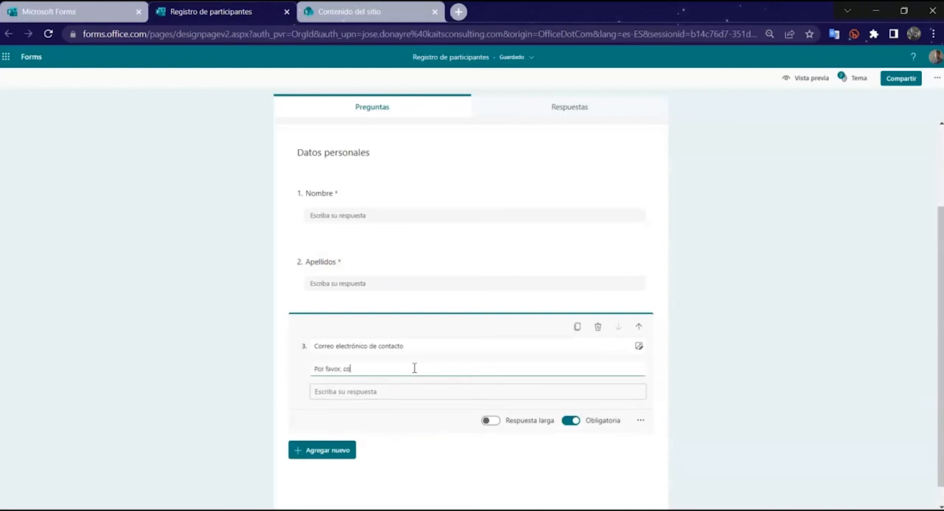
text(locar un corre)
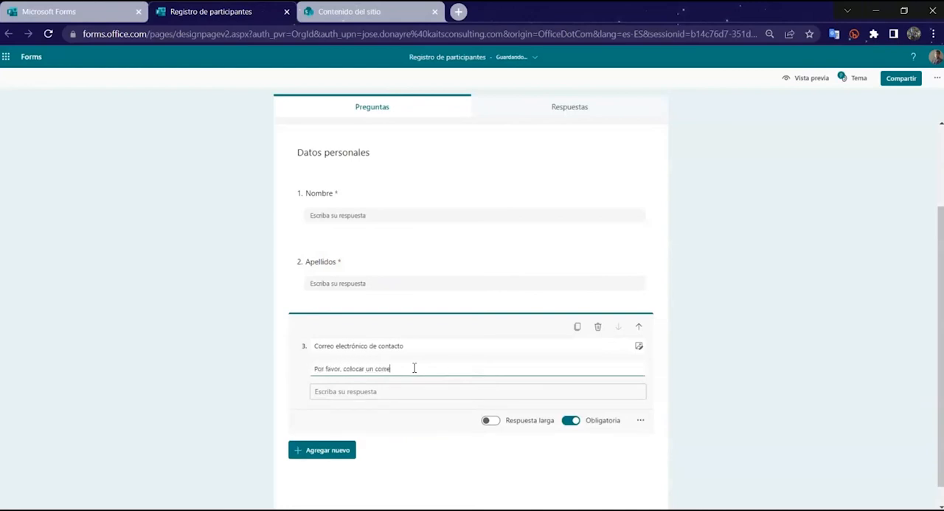
text(o con el formato abc@abc.com)
click(774, 408)
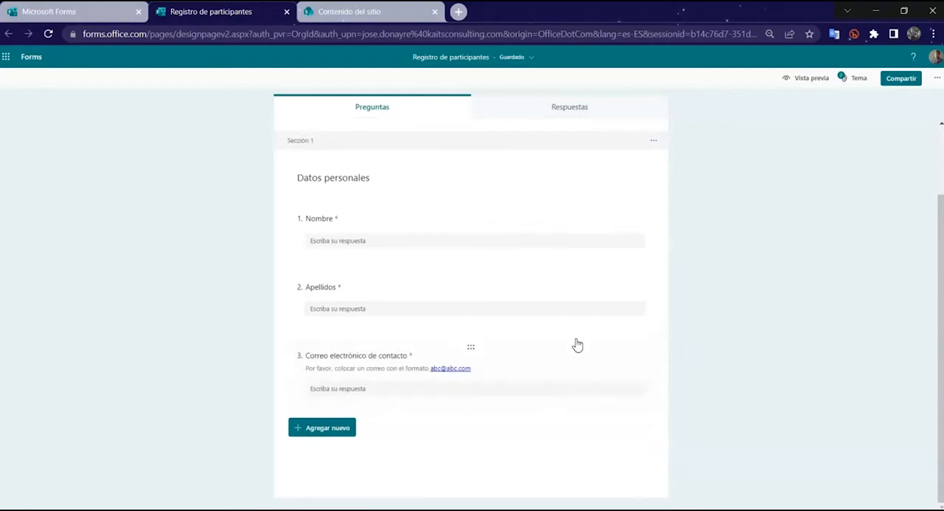
click(415, 397)
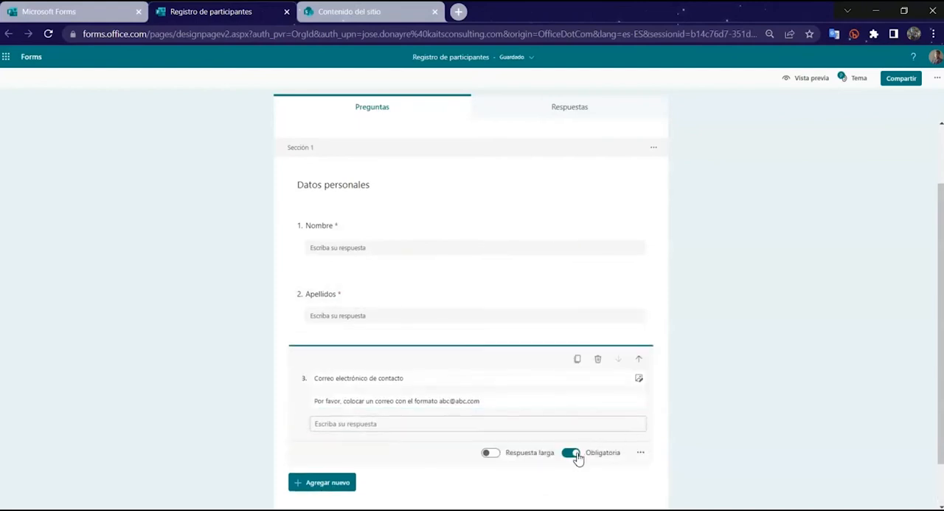
click(735, 396)
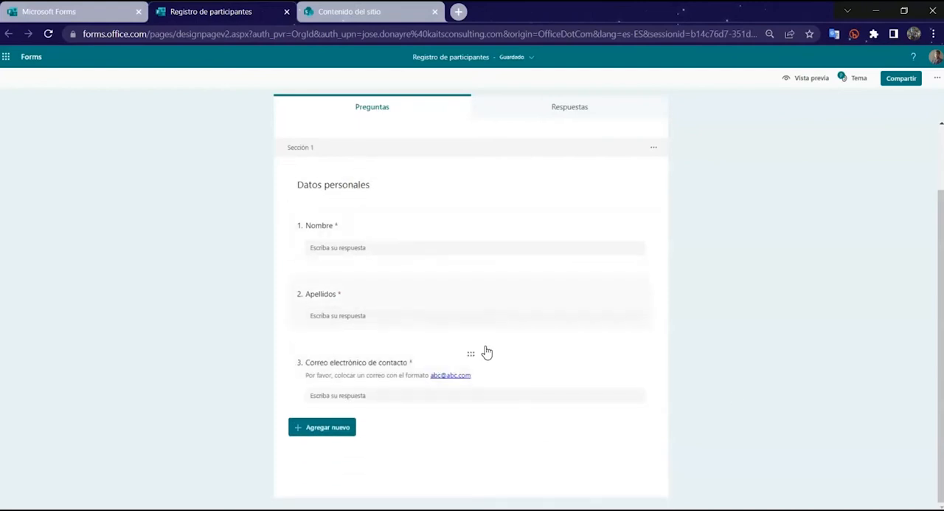
Step: Add a second section after the contact e-mail question and title it "Conocimientos previos"
click(324, 428)
click(541, 426)
click(601, 408)
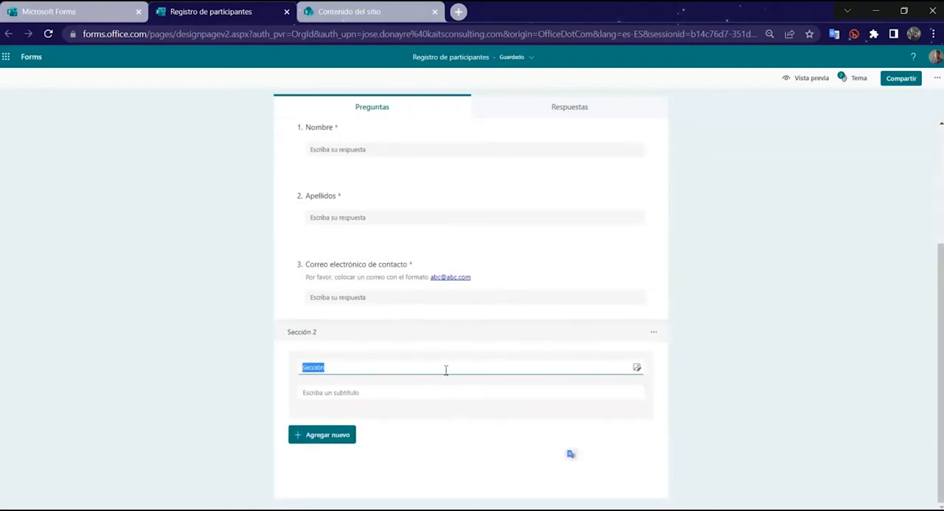
text(Conocimientos previos)
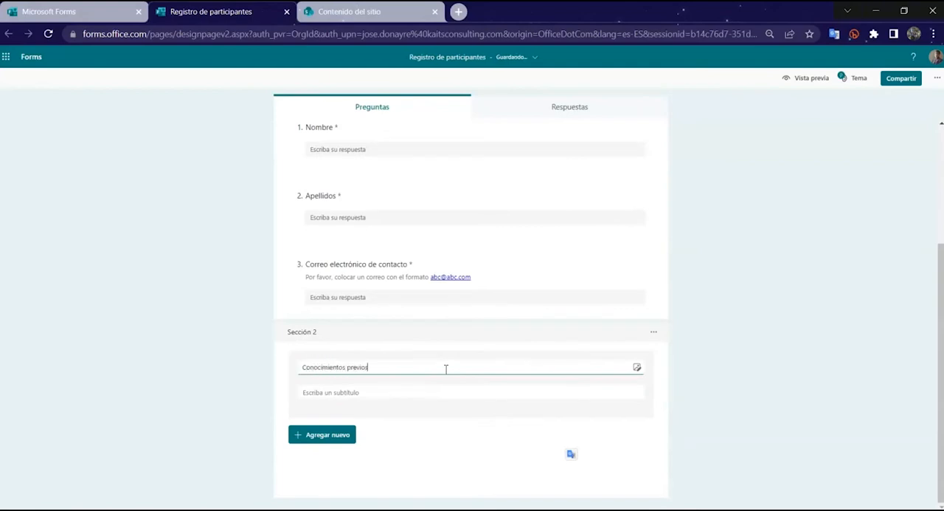
click(499, 412)
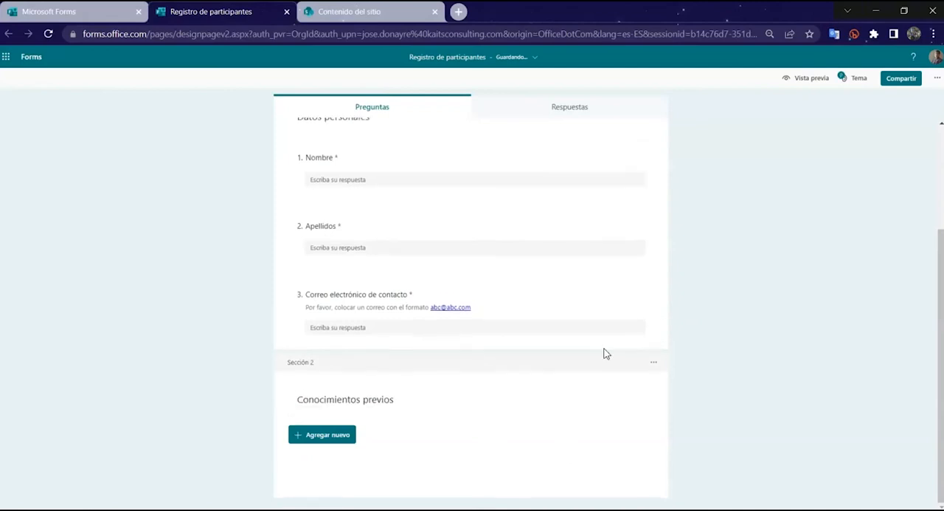
Step: Add a choice question "¿Has trabajado con bases de datos?" to the Conocimientos previos section
click(350, 439)
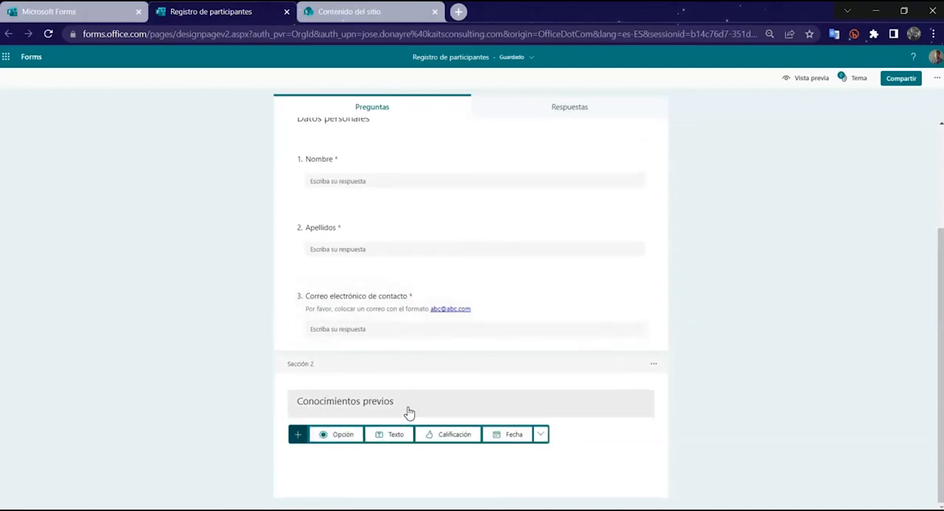
click(342, 437)
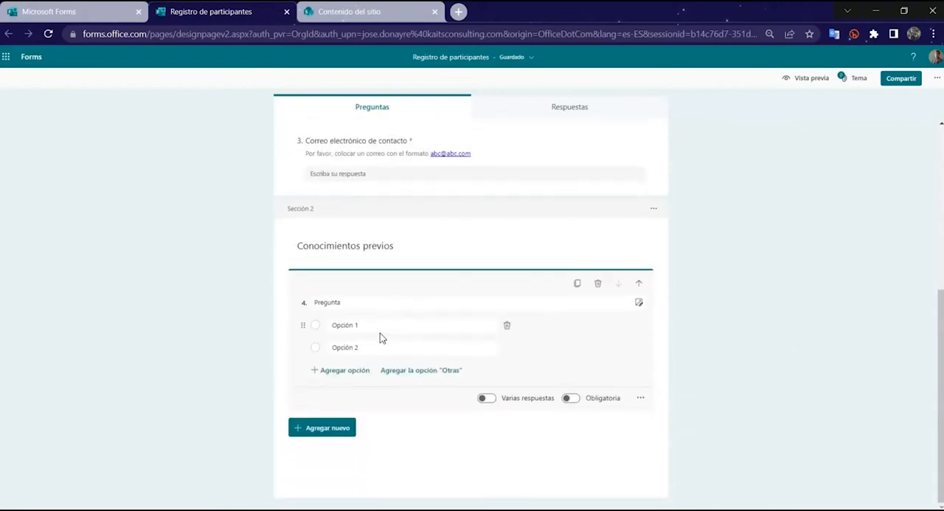
double_click(349, 307)
text(¿Has)
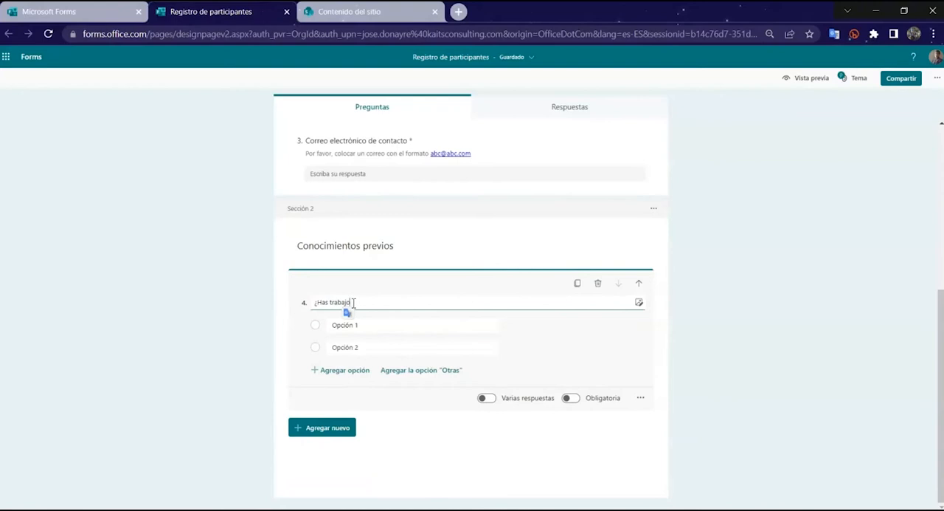
text( trabajado con bases de datos?)
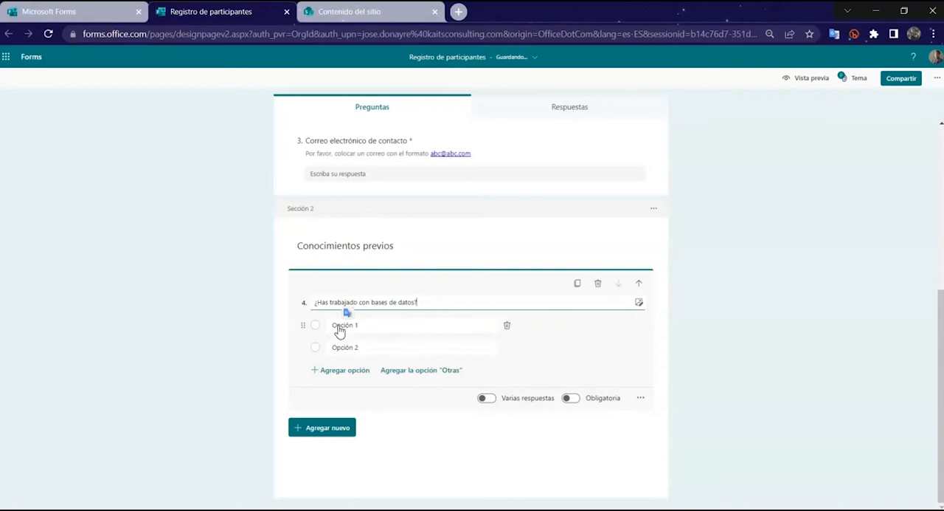
Step: Set the database question's answer options to "Sí" and "No" and make the question required
click(366, 329)
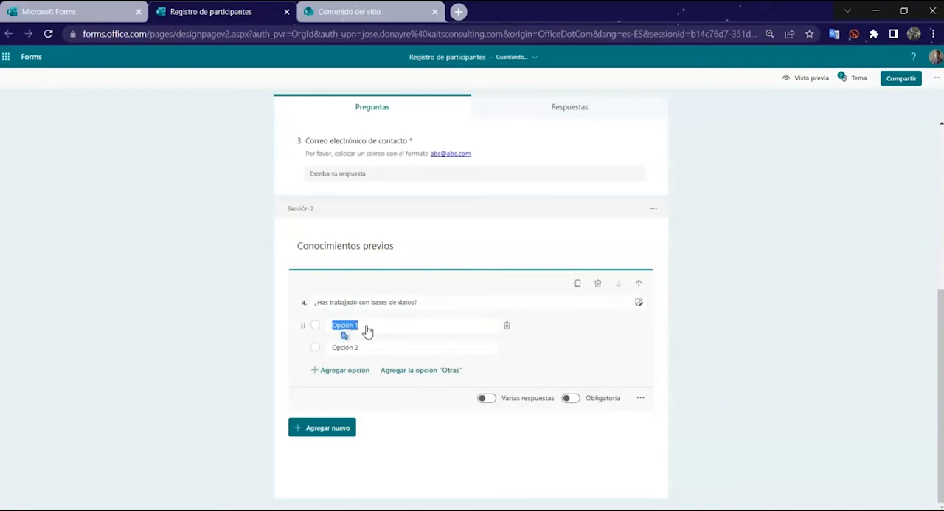
text(Sí)
click(383, 350)
text(No)
click(572, 398)
click(723, 363)
Step: Add a choice question "Si tu respuesta fue sí, ¿con qué tipos de BD has trabajado?" below the database question
click(347, 430)
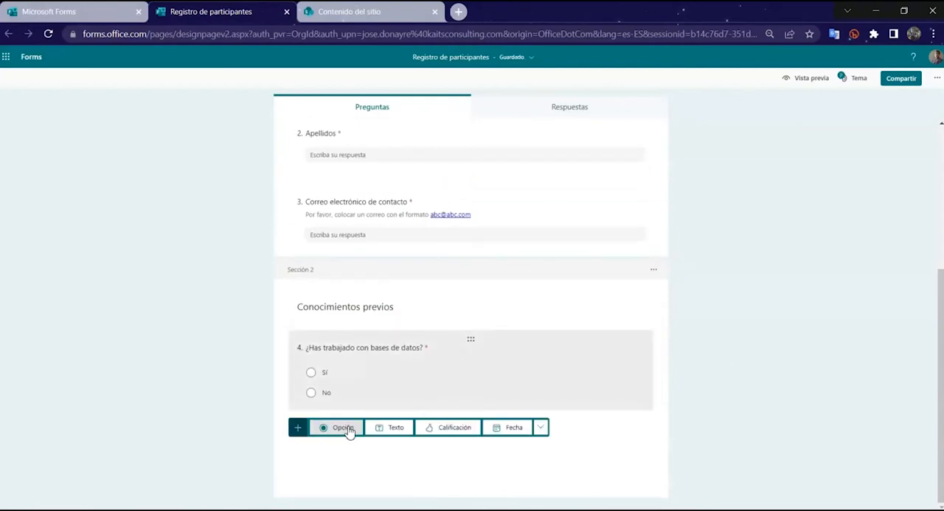
click(350, 434)
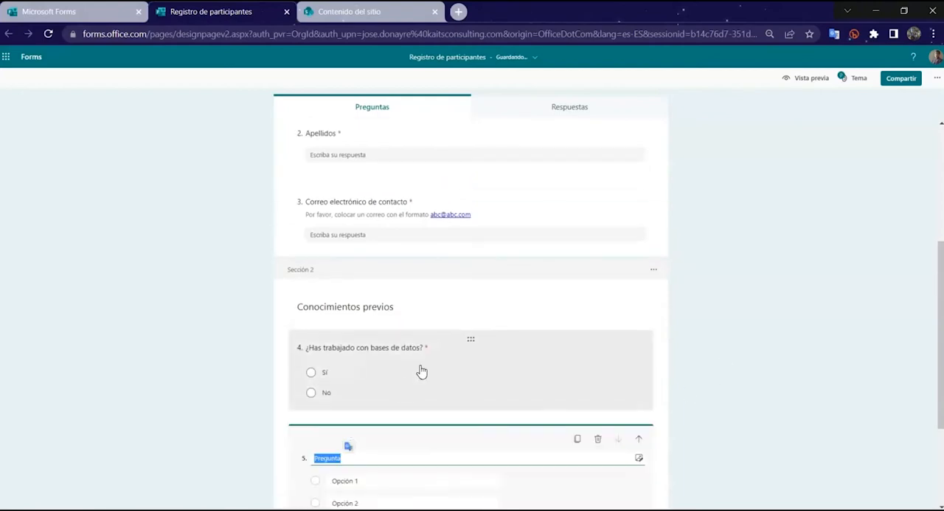
click(358, 364)
double_click(360, 364)
text(Sí tu respuesta fue sí, ¿con qué tipos de BD has trabajado?)
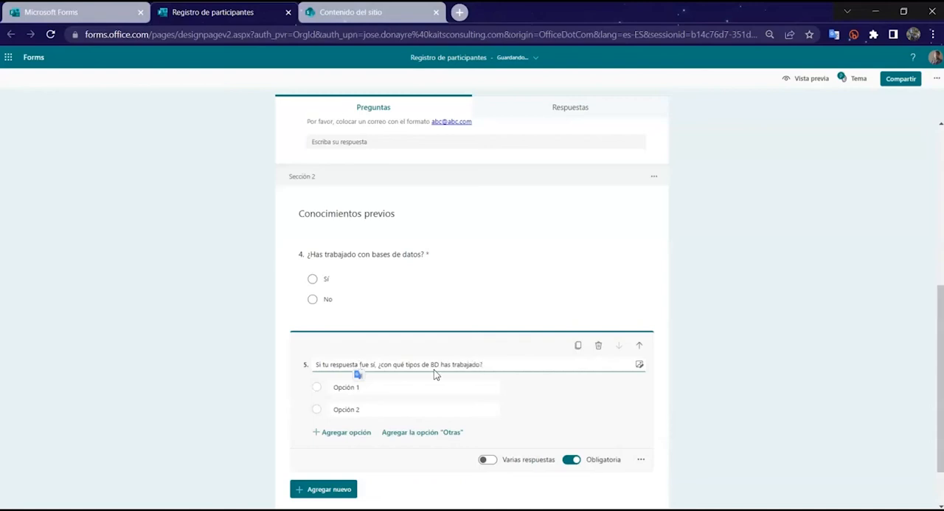
Step: Give the database types question the options Microsoft SQL Server, MySQL and PostreSQL, plus the "Otras" option
scroll(360, 368, down, 1)
click(353, 326)
text(micro)
key(ctrl+a)
text(Micosoft SQL Server)
click(372, 351)
text(M)
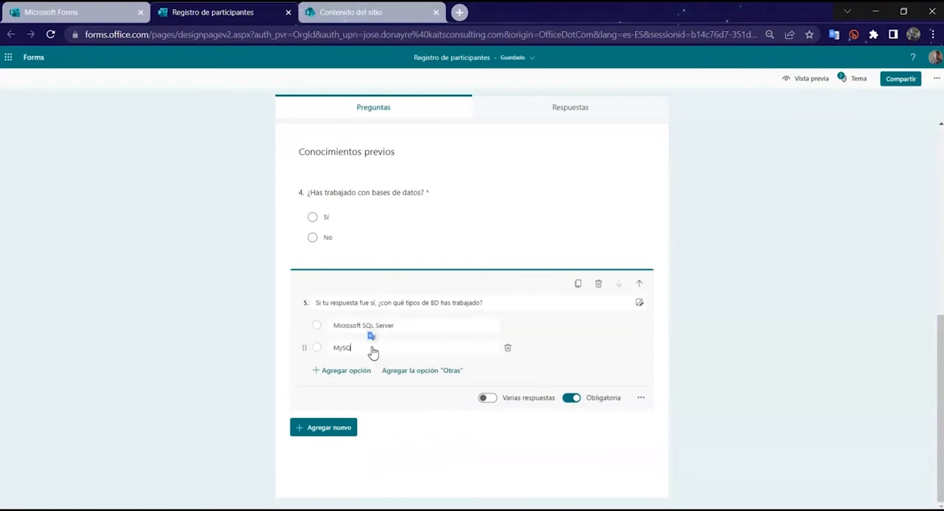
click(347, 369)
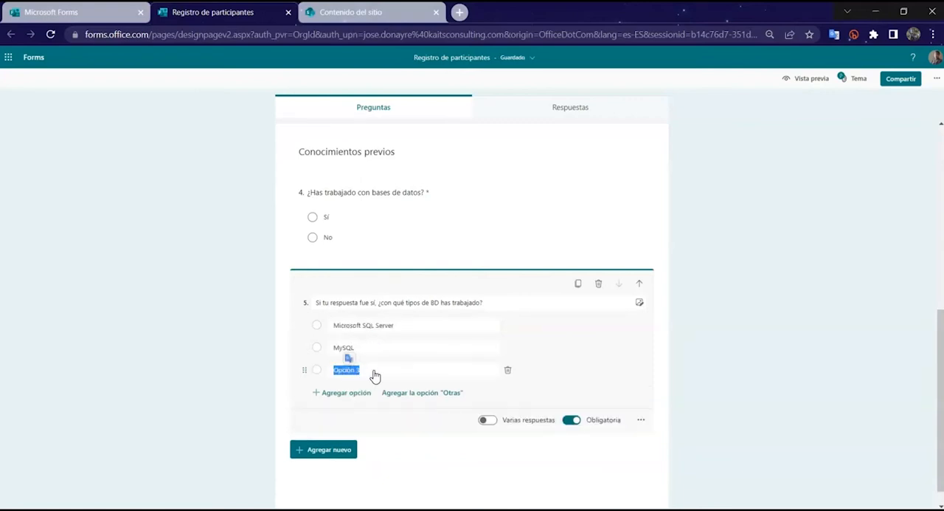
text(PostreSQL)
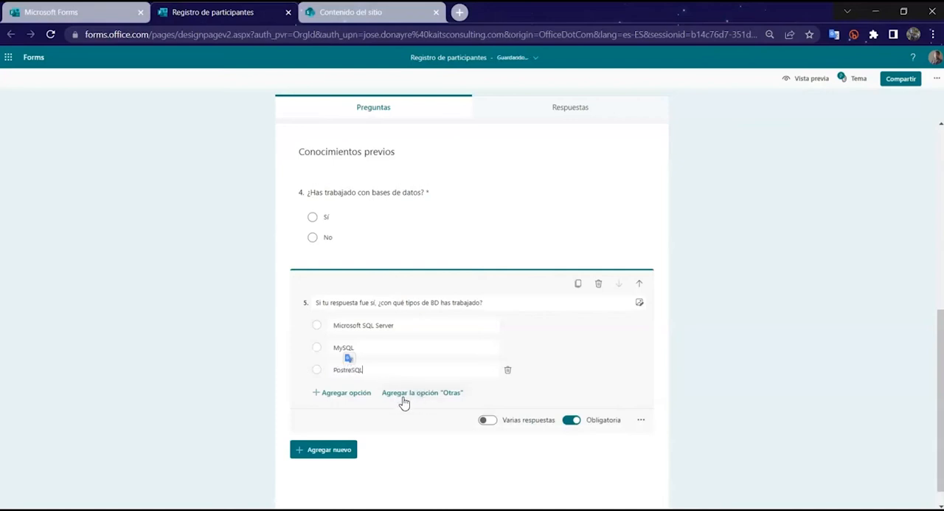
click(399, 401)
Step: Make the database types question optional and finish editing it
scroll(708, 387, down, 1)
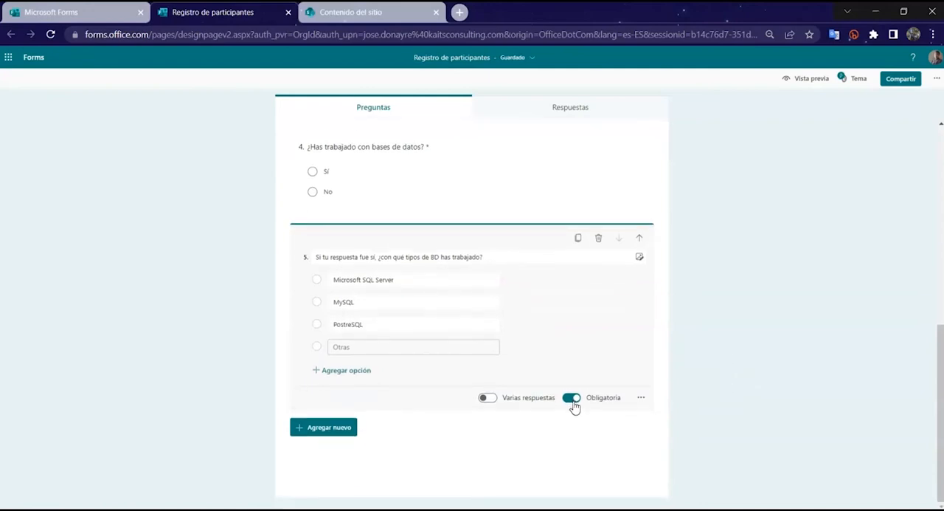
click(573, 399)
click(729, 334)
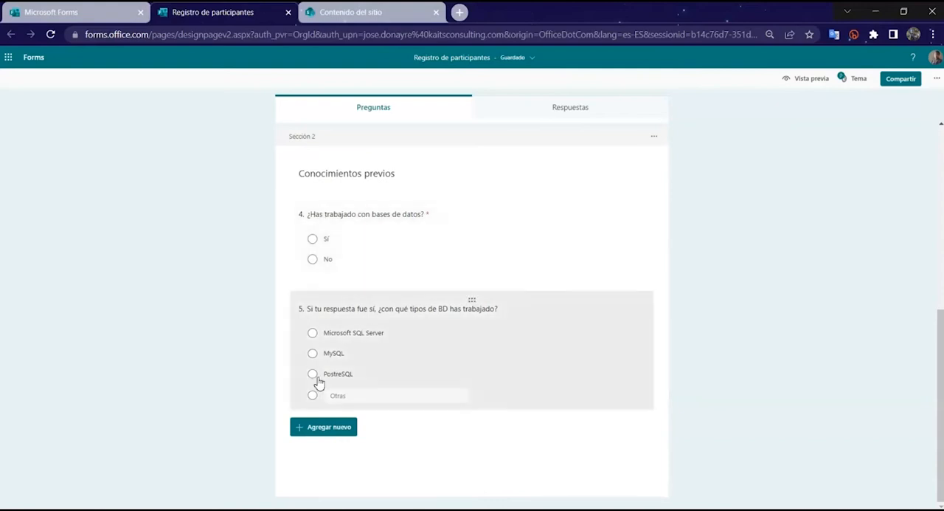
Step: Add a text question "¿Cuáles son tus expectativas del curso?" at the end of the Conocimientos previos section
click(329, 427)
click(390, 426)
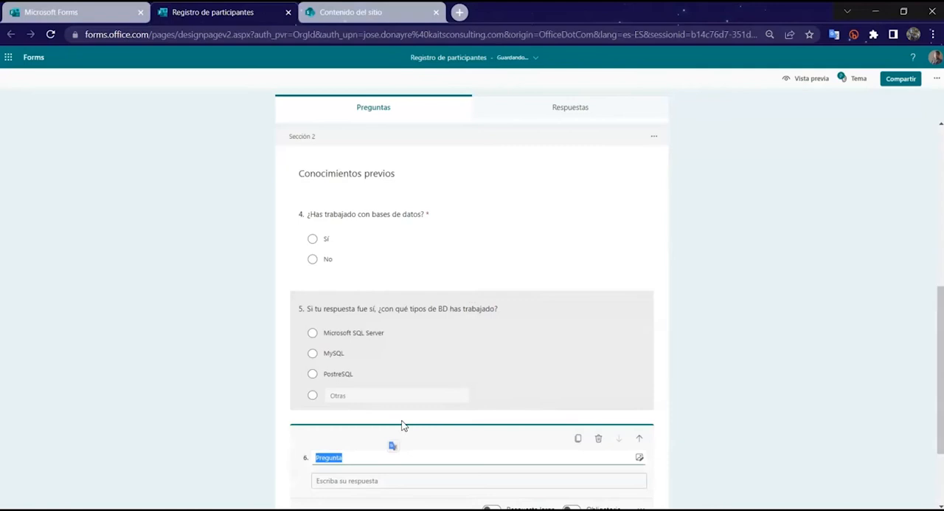
text(¿Cuáles son tus expectativas del curso?)
Step: Make the expectations question required and set it to accept a long answer
click(571, 398)
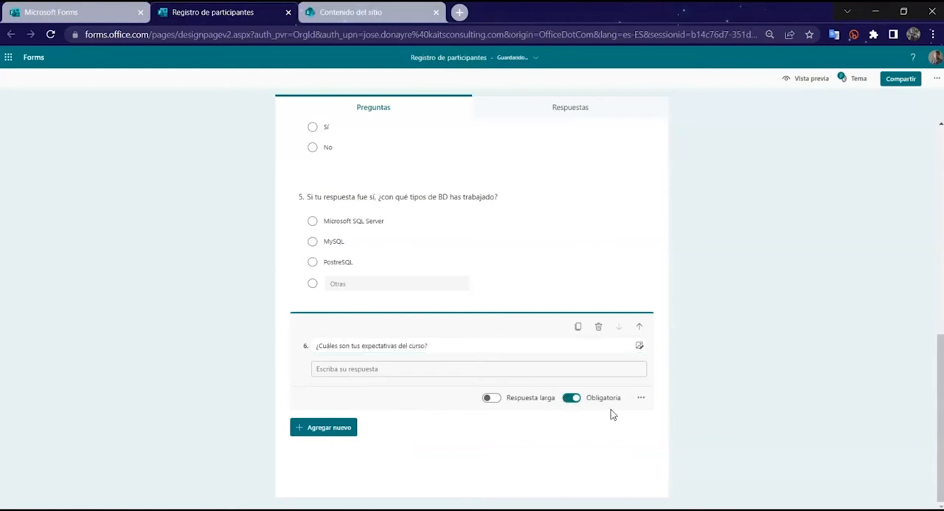
click(490, 398)
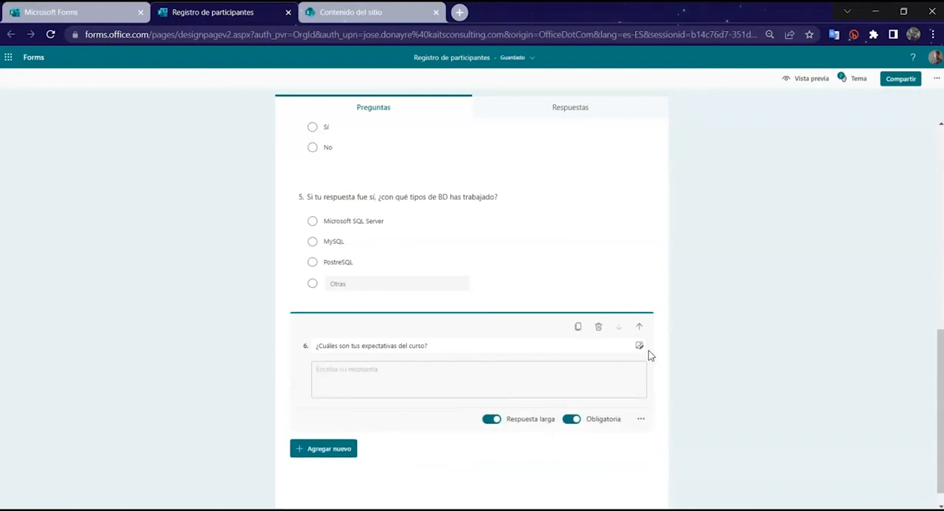
click(737, 374)
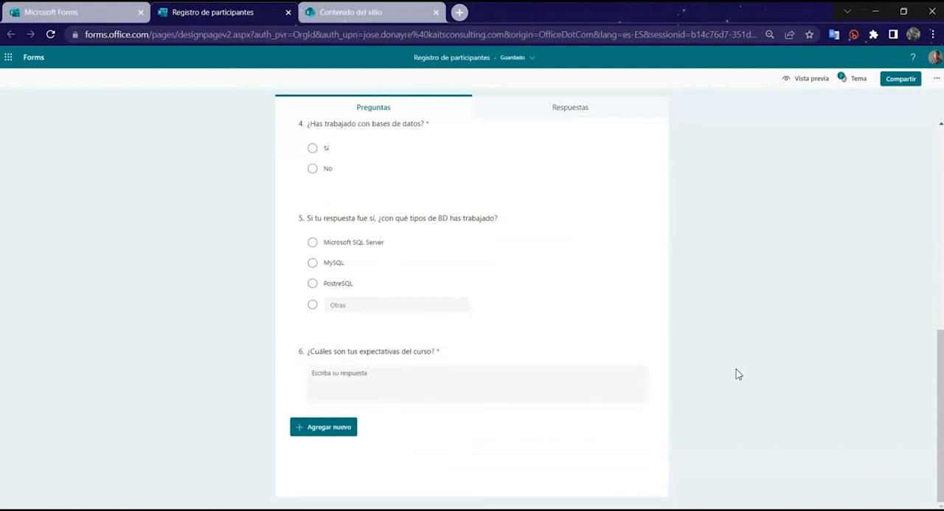
Step: Apply the blue and orange theme illustrated with a laptop and office supplies to the form
scroll(738, 374, up, 10)
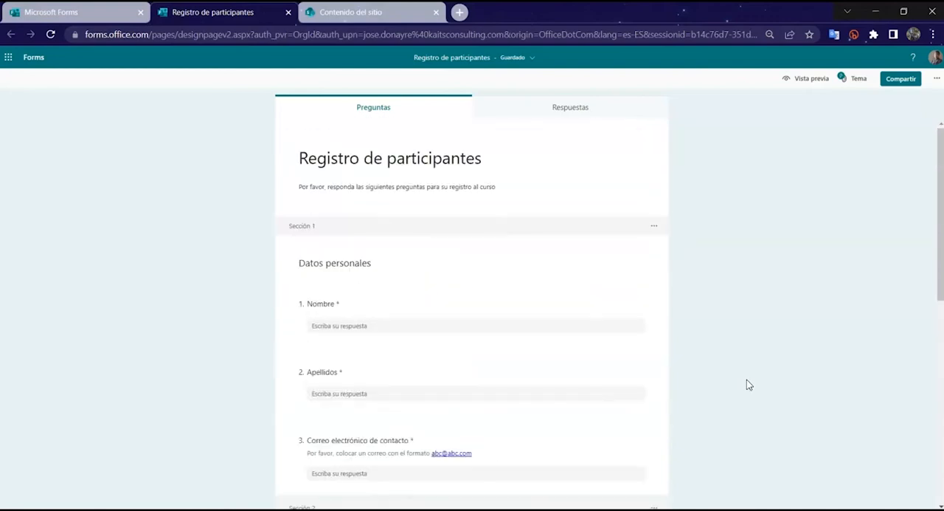
click(846, 86)
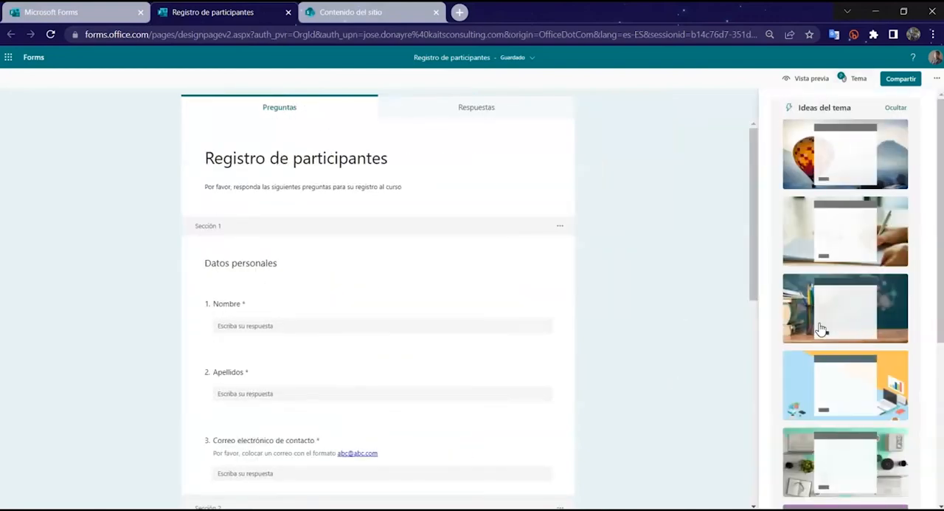
click(817, 381)
click(698, 335)
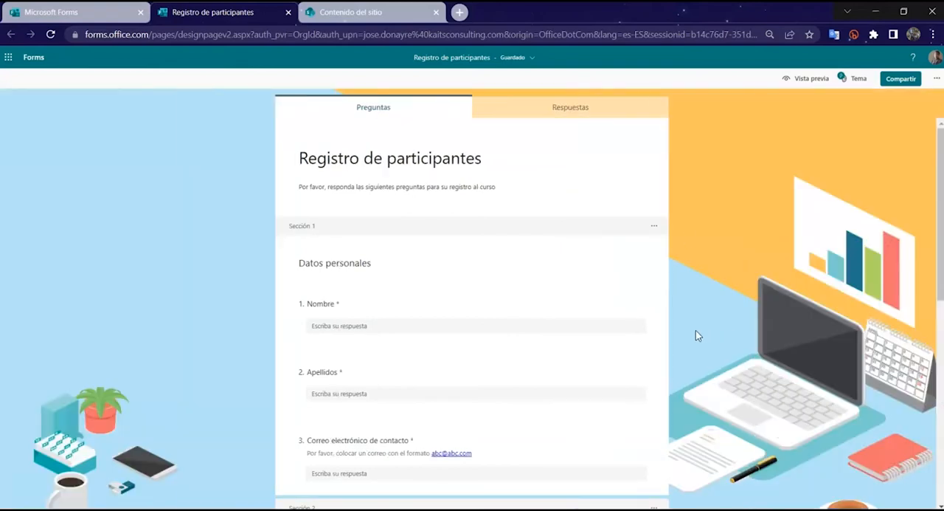
Step: In the form settings, allow anyone to respond and show a progress bar
click(937, 79)
click(907, 99)
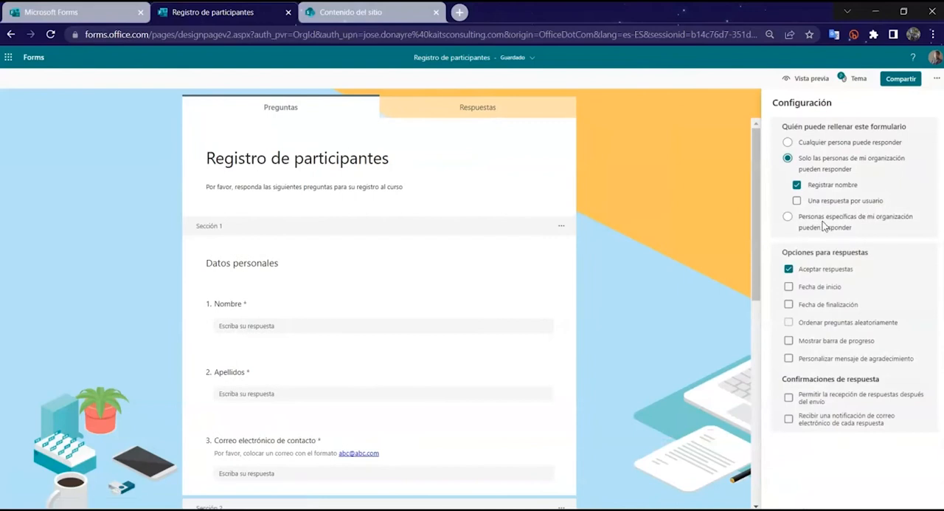
click(825, 145)
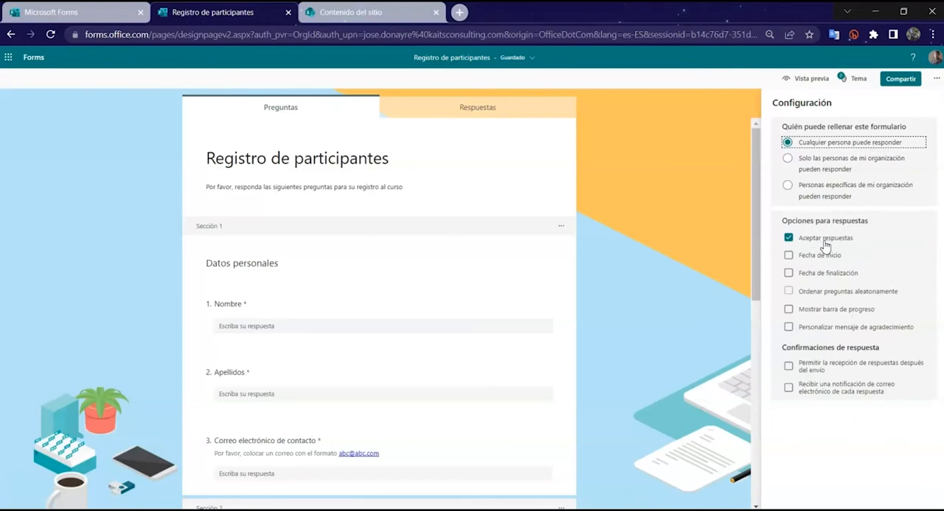
click(822, 313)
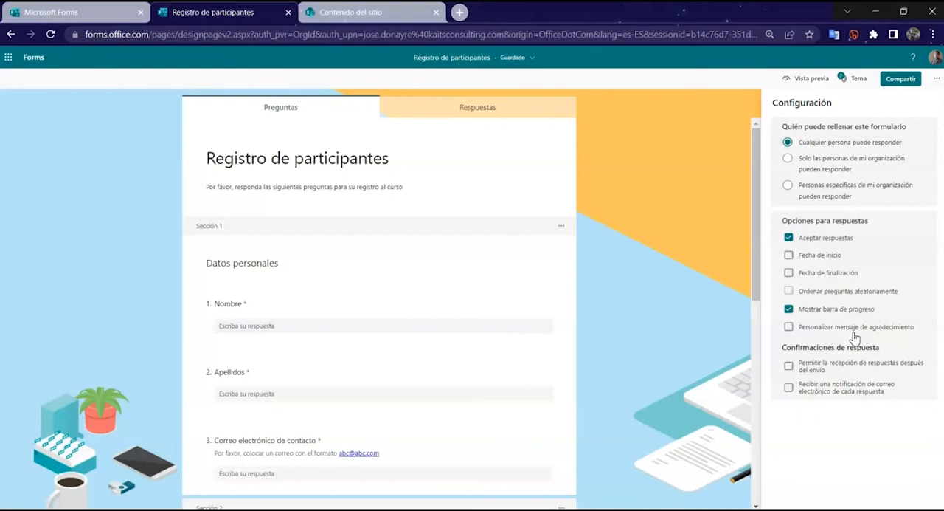
Step: Customize the form's thank-you message to "Gracias por tu registro" and close the settings
click(833, 332)
drag(789, 349, 877, 350)
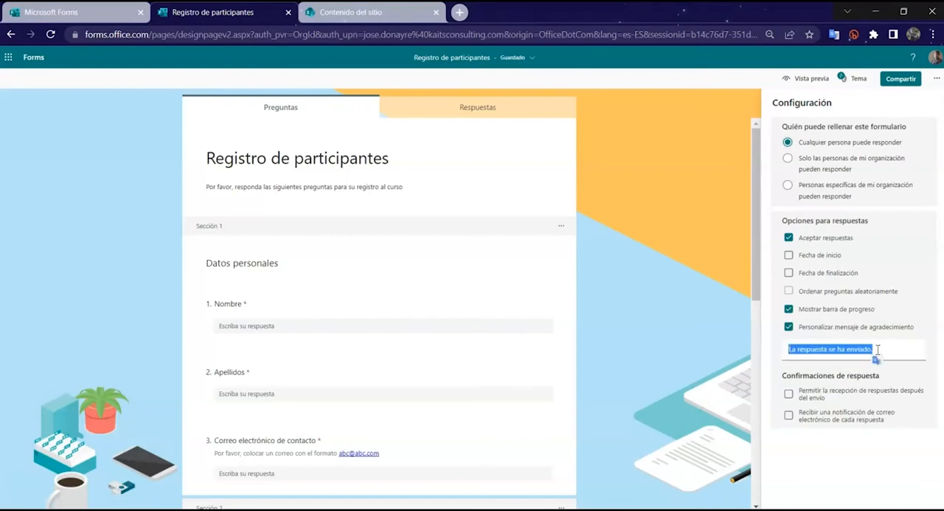
text(g)
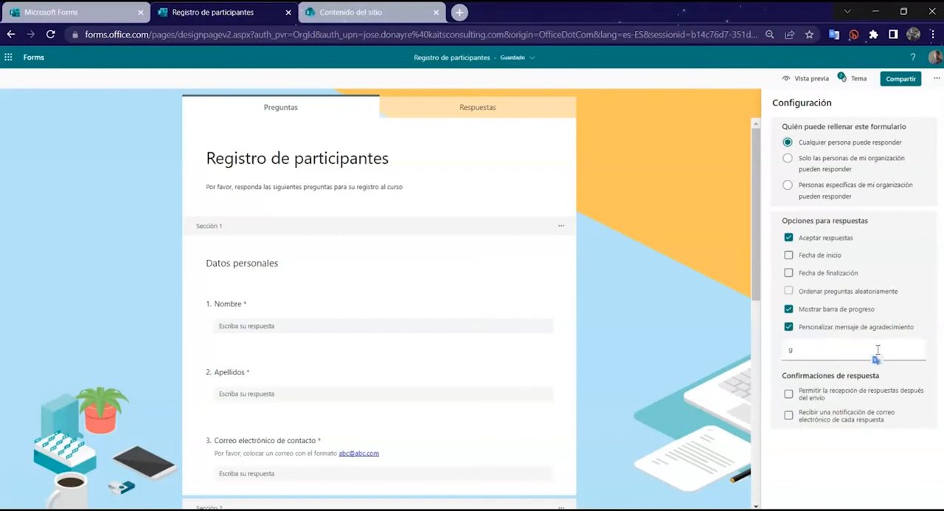
text(RAcias por tu registro)
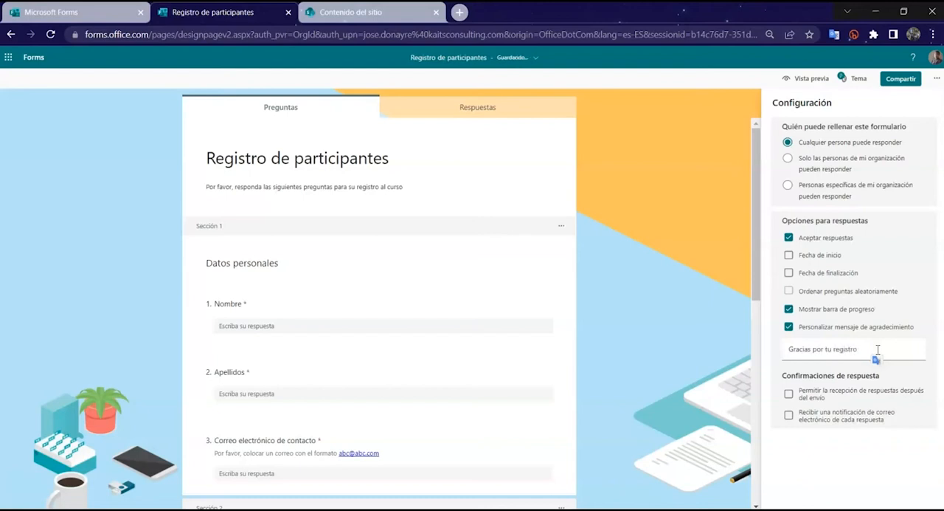
click(690, 260)
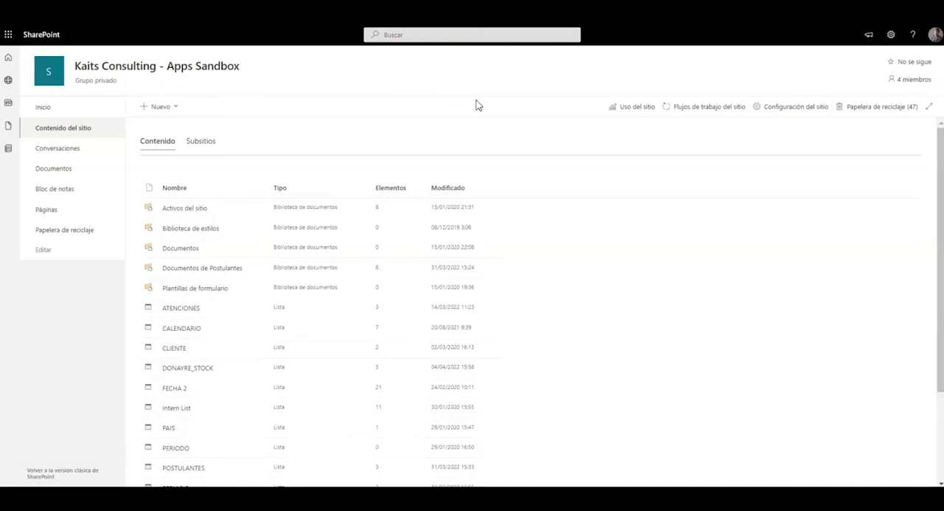
Step: Create a blank list named PARTICIPANTES in the SharePoint site contents, leaving it out of the site navigation
click(160, 107)
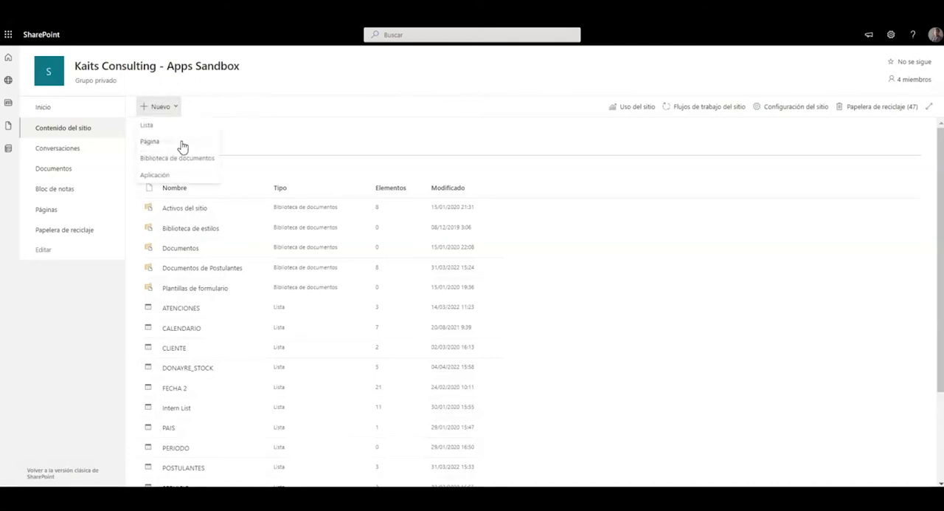
click(180, 140)
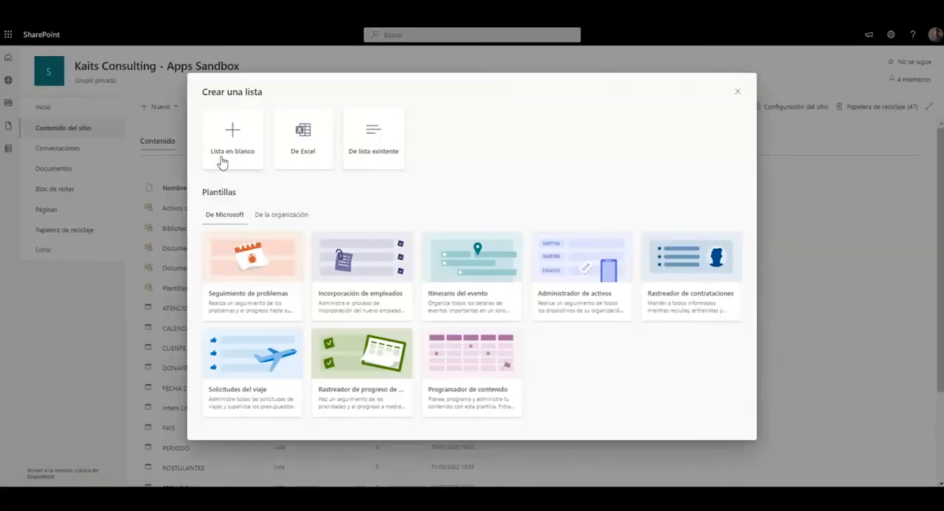
click(223, 156)
text(P)
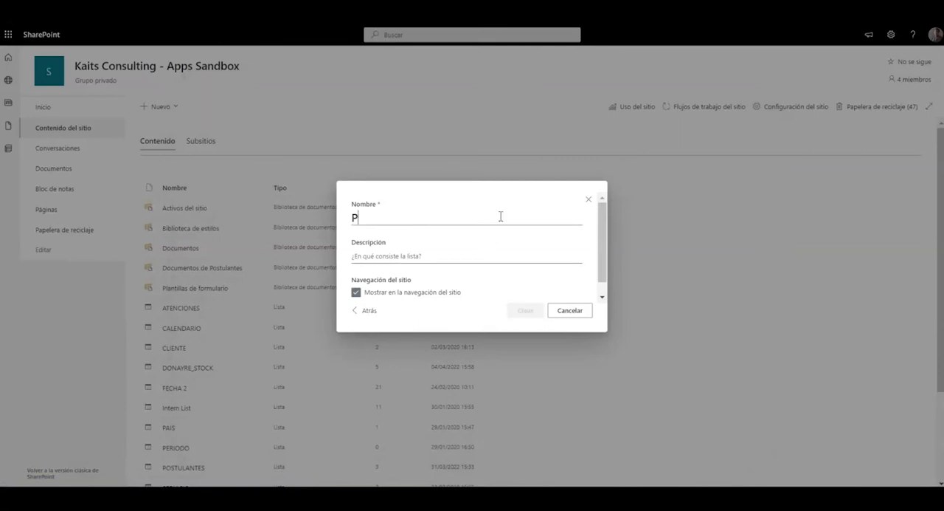
text(ARTICIPANTES)
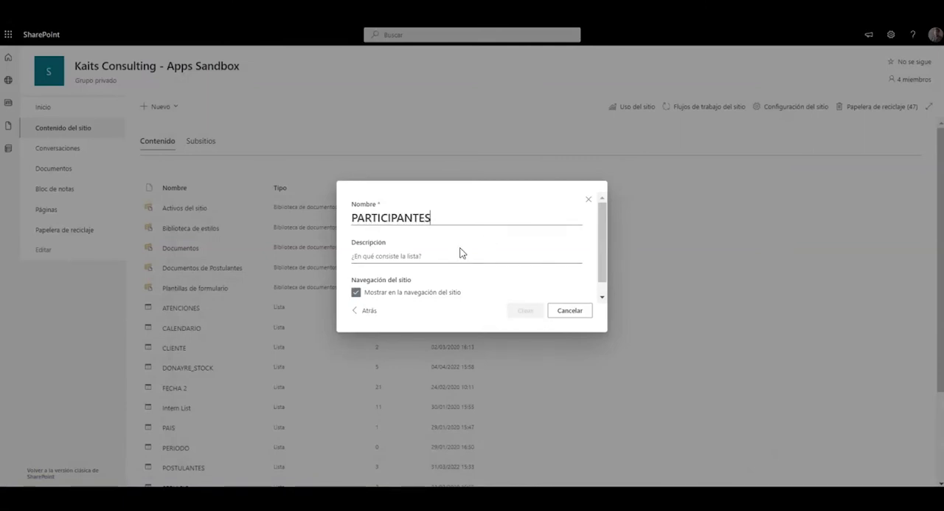
click(357, 292)
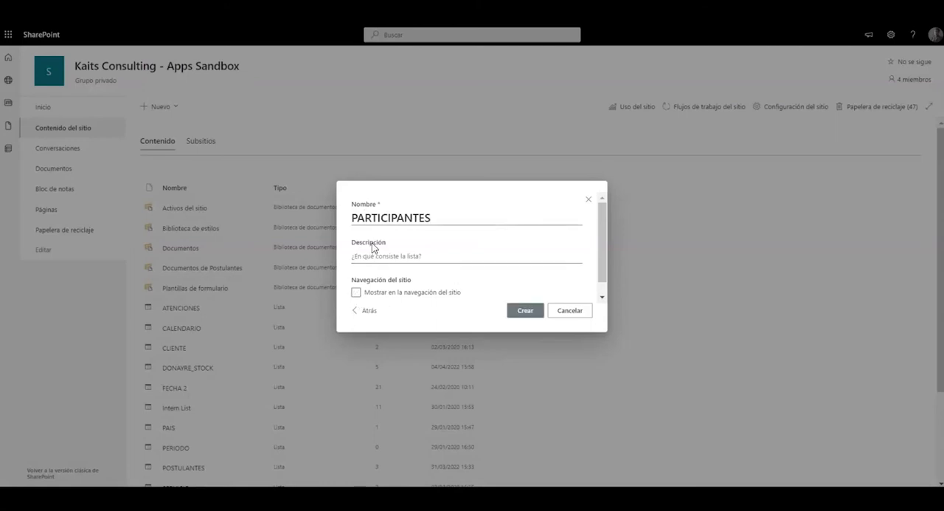
click(526, 309)
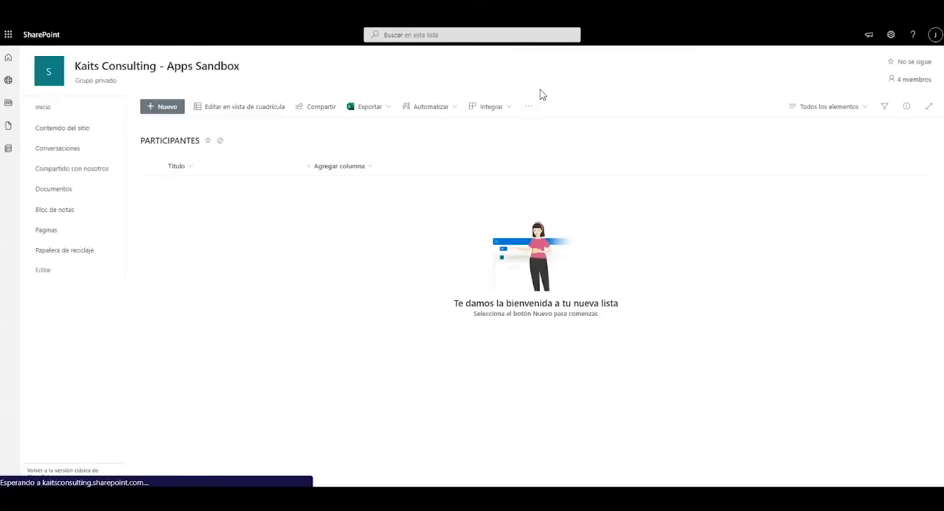
Step: Show the ID column alongside Título in the PARTICIPANTES list view
click(198, 168)
mouse_move(223, 254)
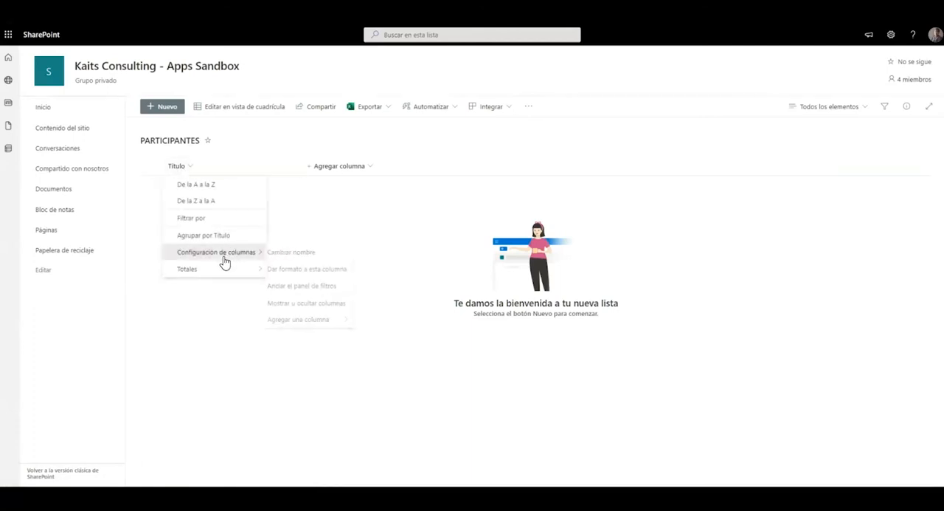
click(319, 303)
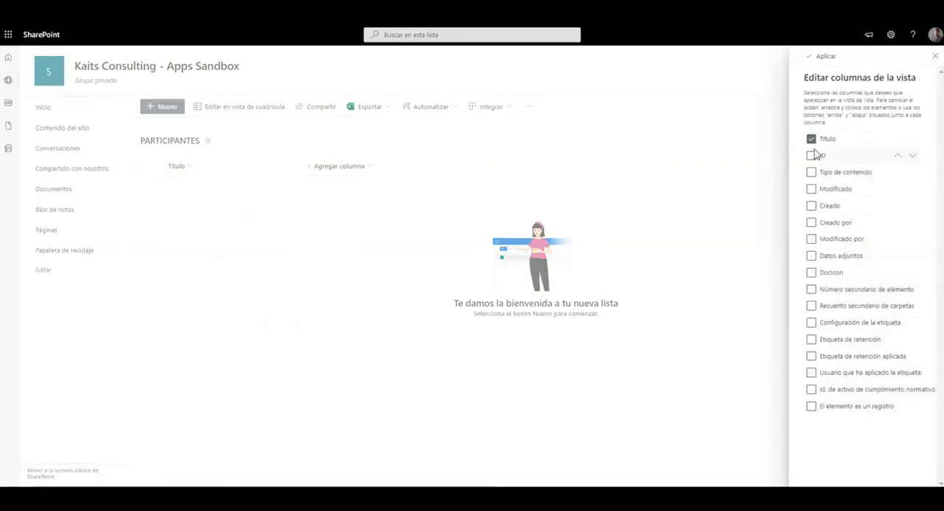
click(812, 156)
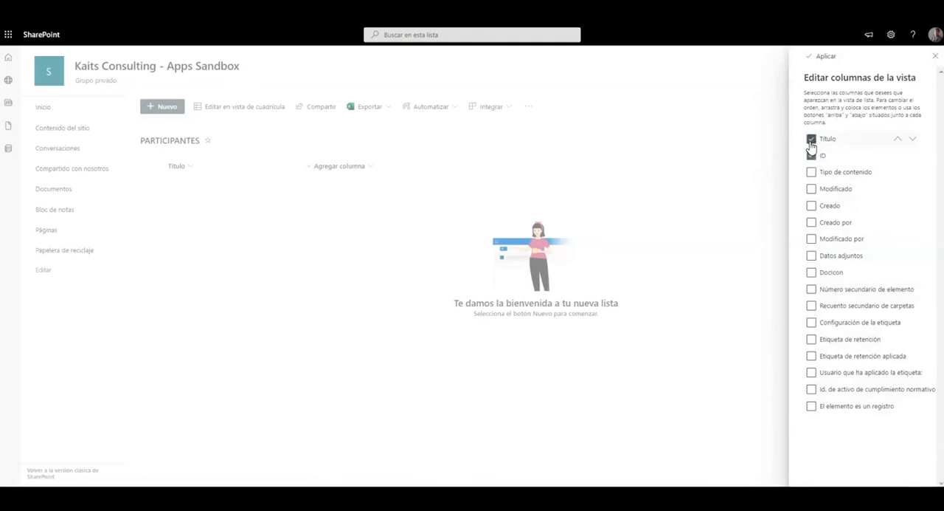
click(809, 59)
Step: Try to move the ID column in front of the Título column
drag(324, 166, 188, 183)
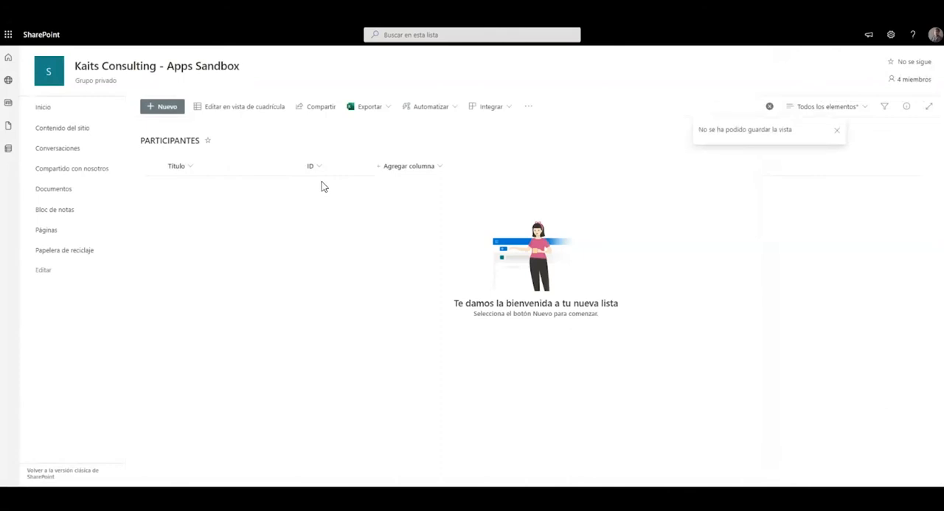
click(770, 106)
click(930, 38)
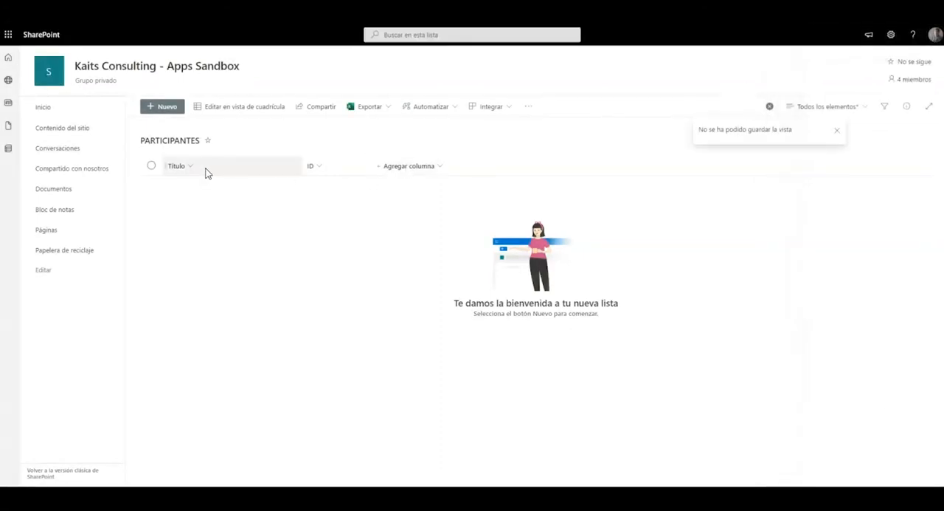
Step: In the PARTICIPANTES list settings, make the Title column optional instead of required, save it and return to the list
click(891, 34)
click(863, 133)
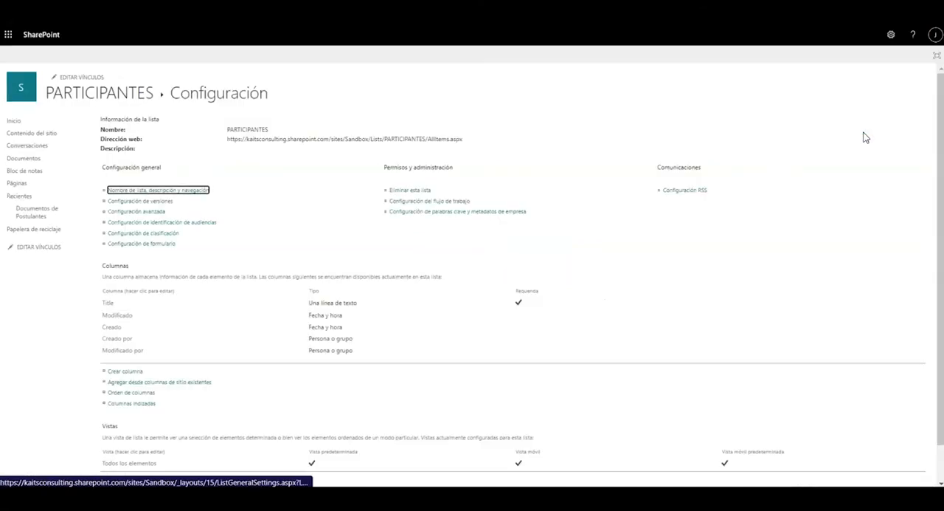
scroll(243, 255, down, 1)
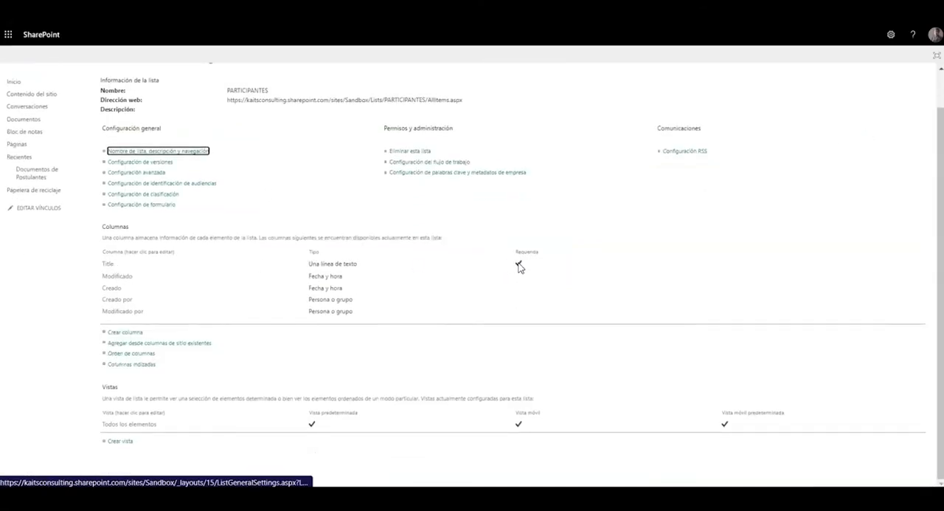
click(108, 266)
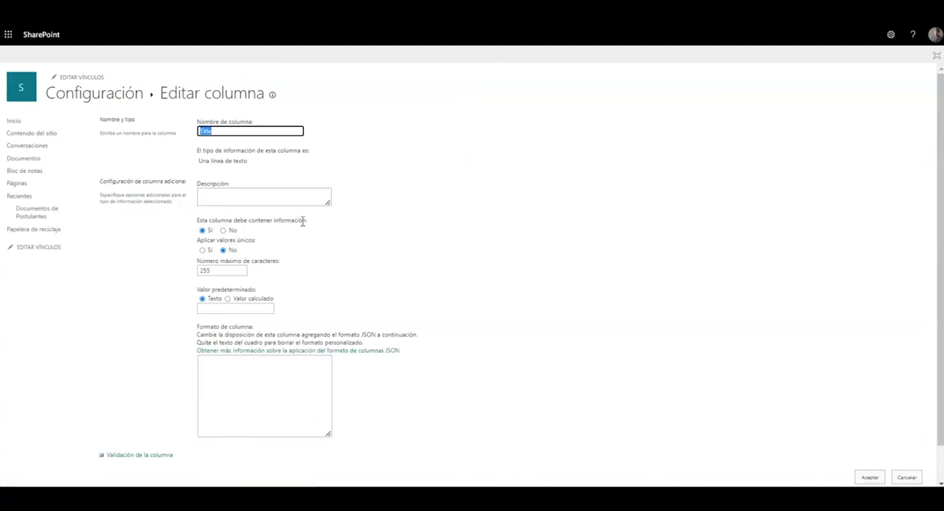
click(223, 231)
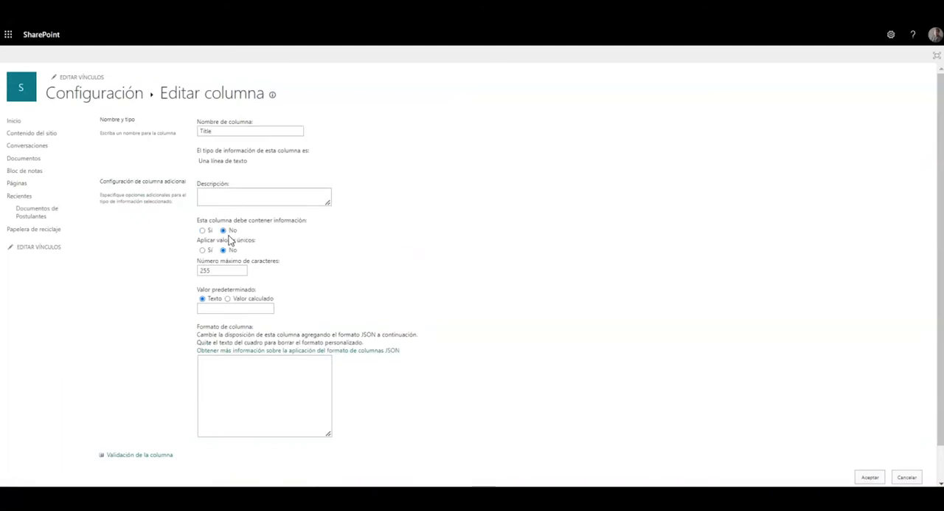
scroll(618, 308, down, 1)
click(869, 438)
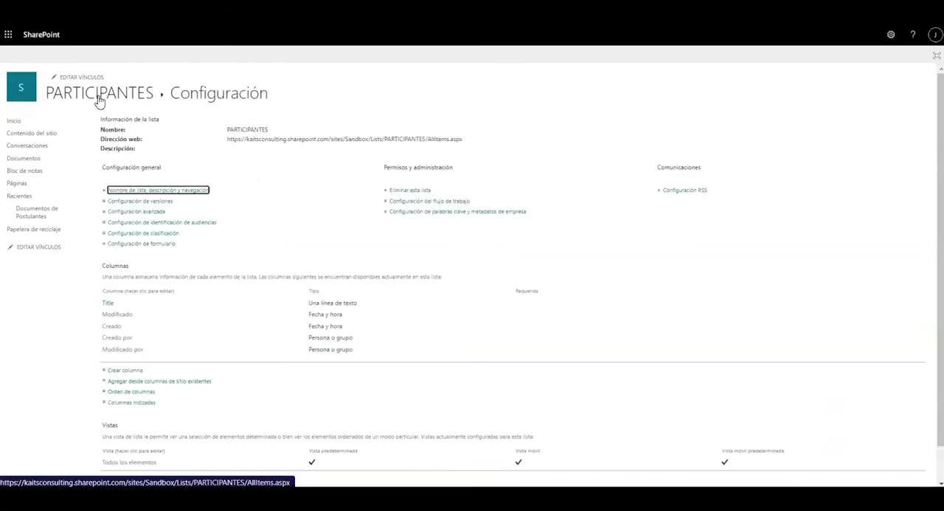
click(99, 98)
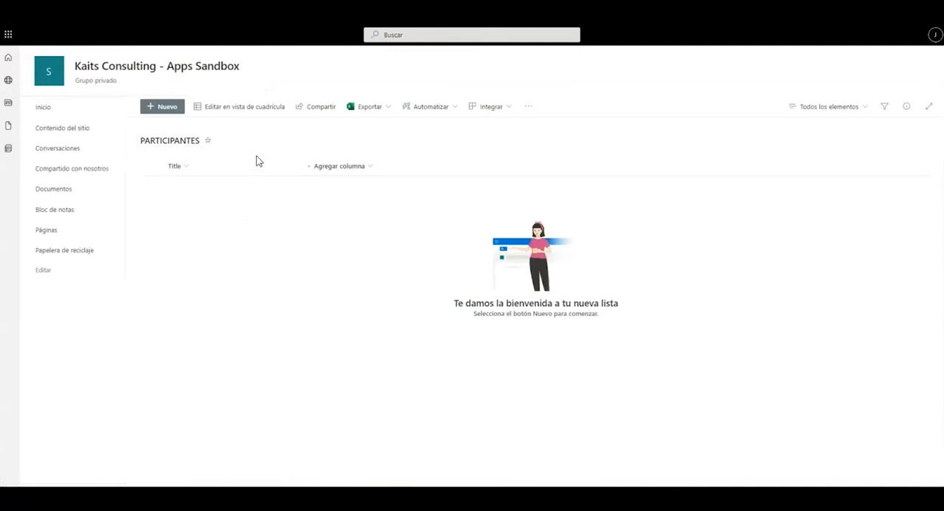
Step: Hide the Title column and show the ID column in the PARTICIPANTES list view, applying the change
click(219, 171)
mouse_move(251, 251)
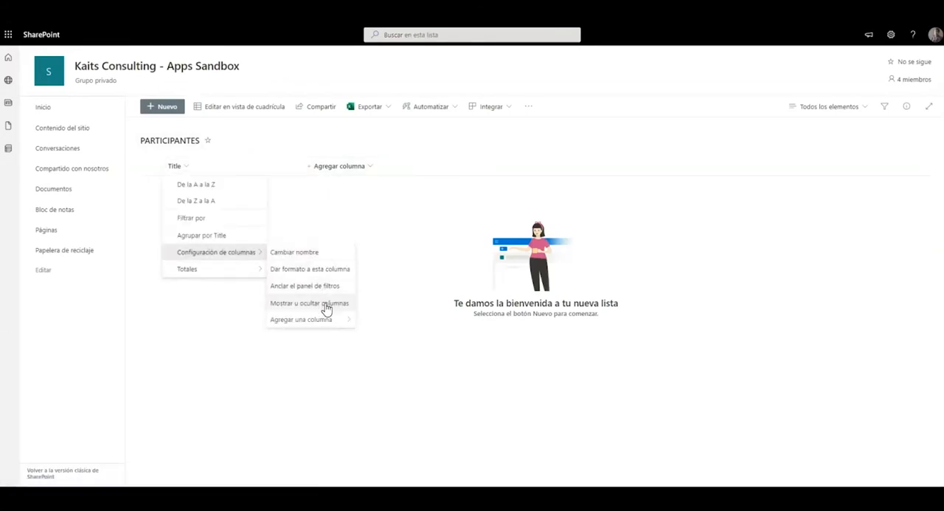
click(326, 308)
click(811, 141)
click(813, 158)
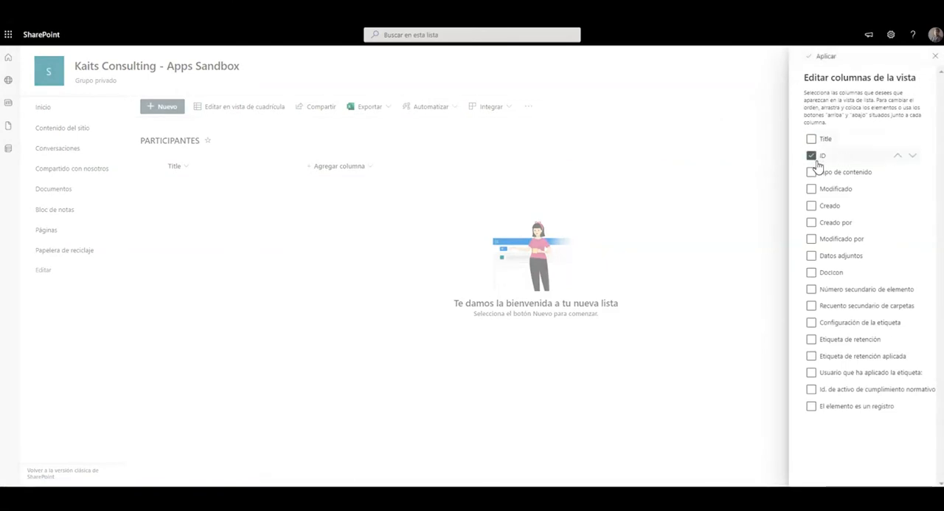
click(810, 59)
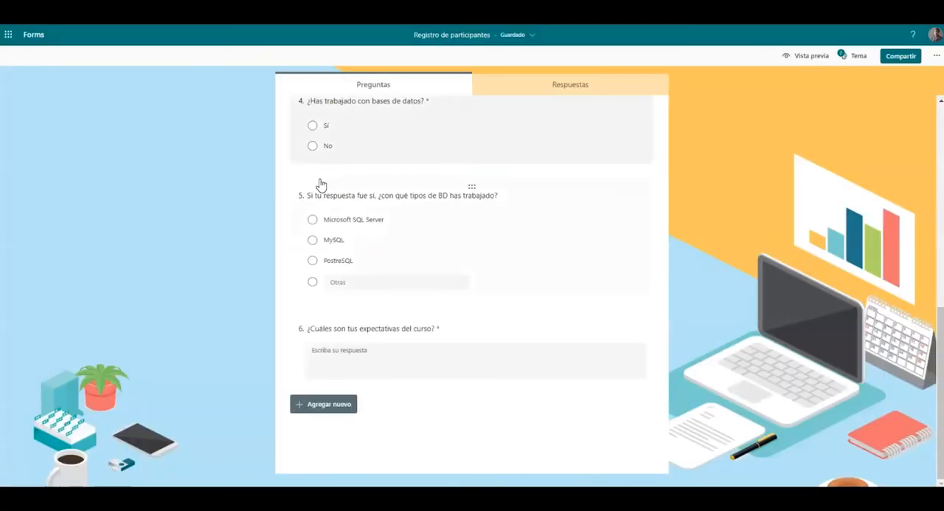
Step: Check the questions in the registration form and add a single-line text column named Nombre to the PARTICIPANTES list
scroll(436, 253, up, 6)
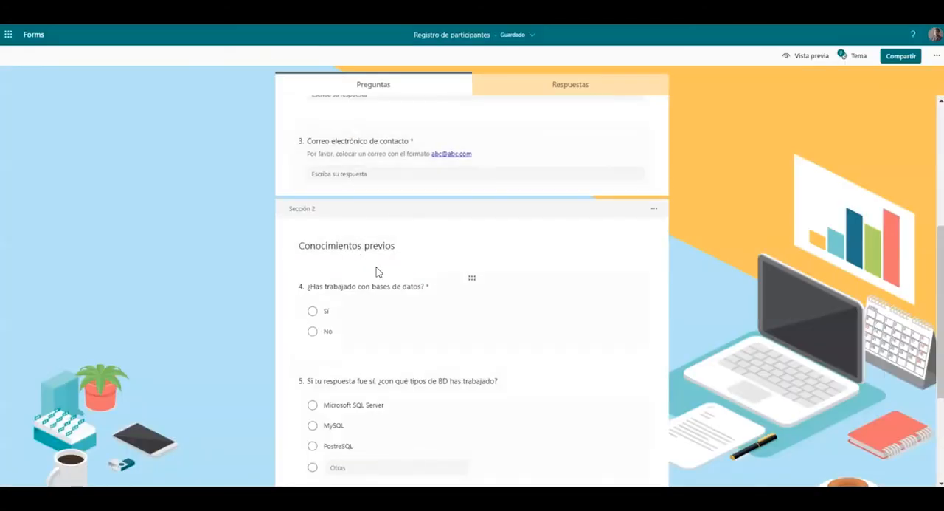
scroll(331, 236, down, 2)
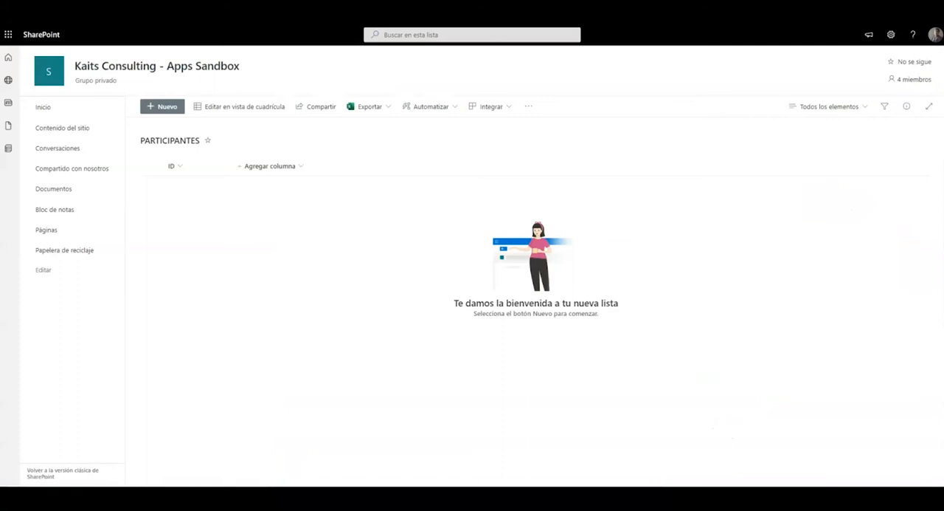
click(267, 166)
click(279, 185)
text(noMB)
key(ctrl+a)
text(Nombre)
click(820, 474)
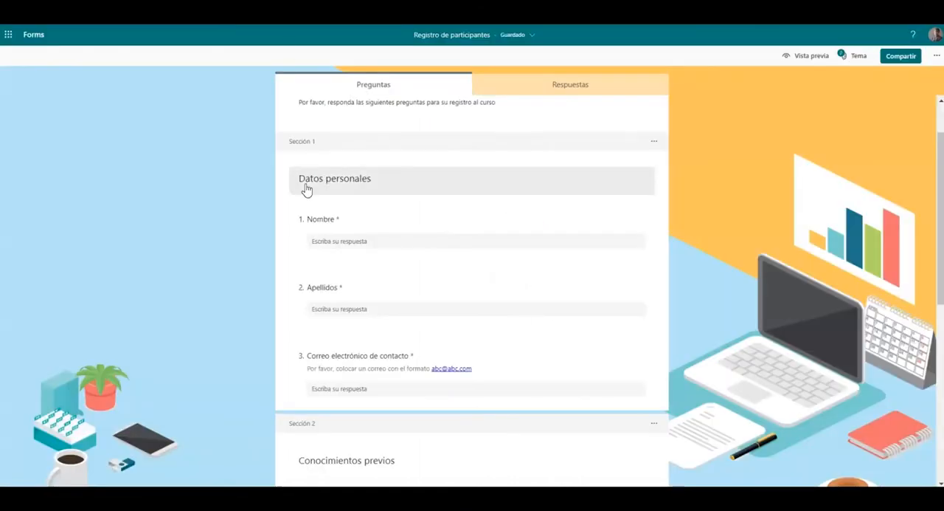
Step: Review the remaining questions of the registration form against the columns needed in the PARTICIPANTES list
scroll(322, 243, down, 3)
scroll(379, 230, down, 2)
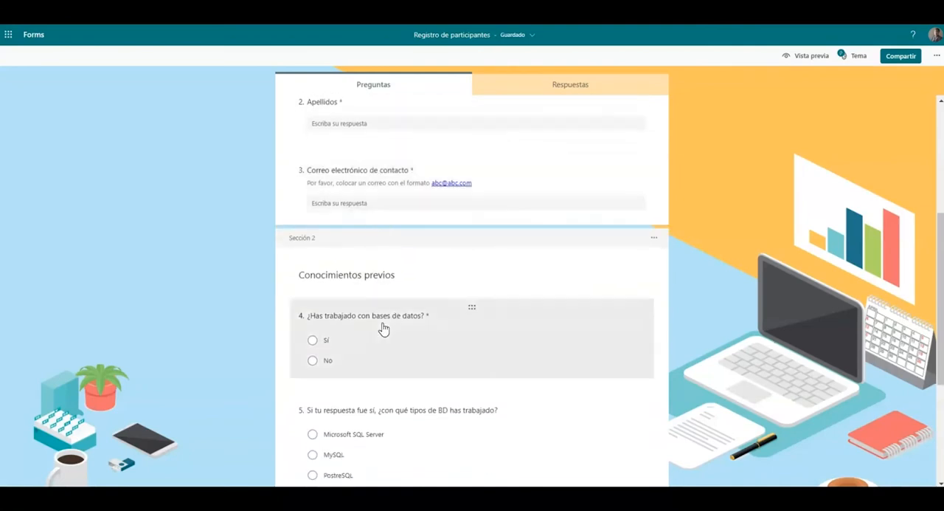
scroll(408, 302, down, 5)
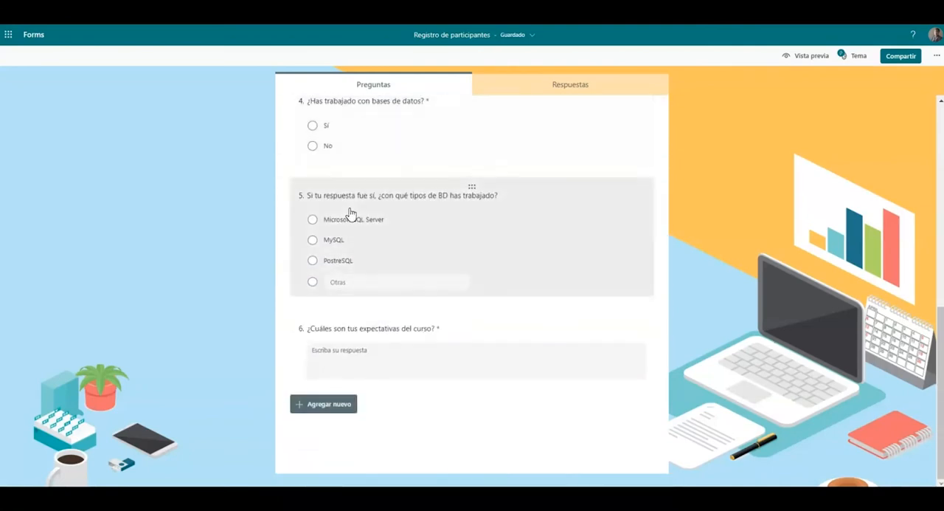
scroll(470, 332, up, 3)
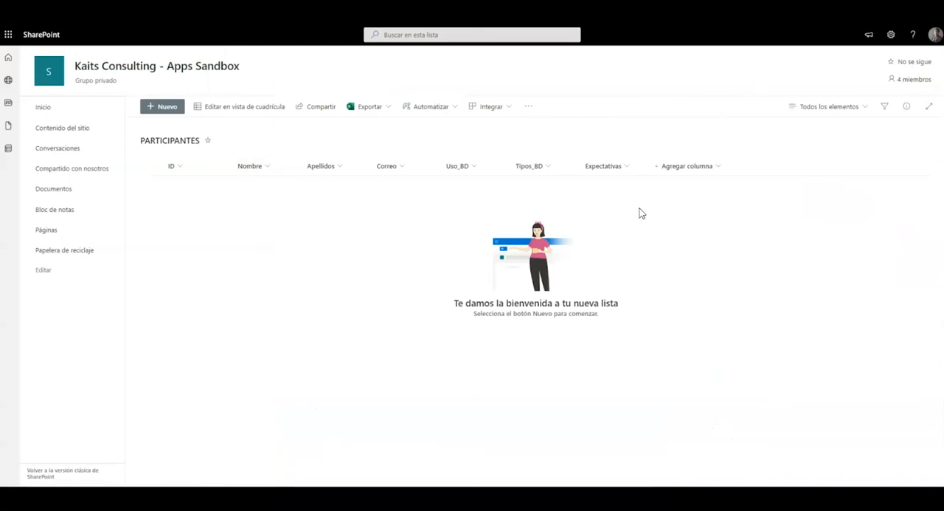
Step: Check the data types of the columns in the PARTICIPANTES list settings and return to the list
click(891, 35)
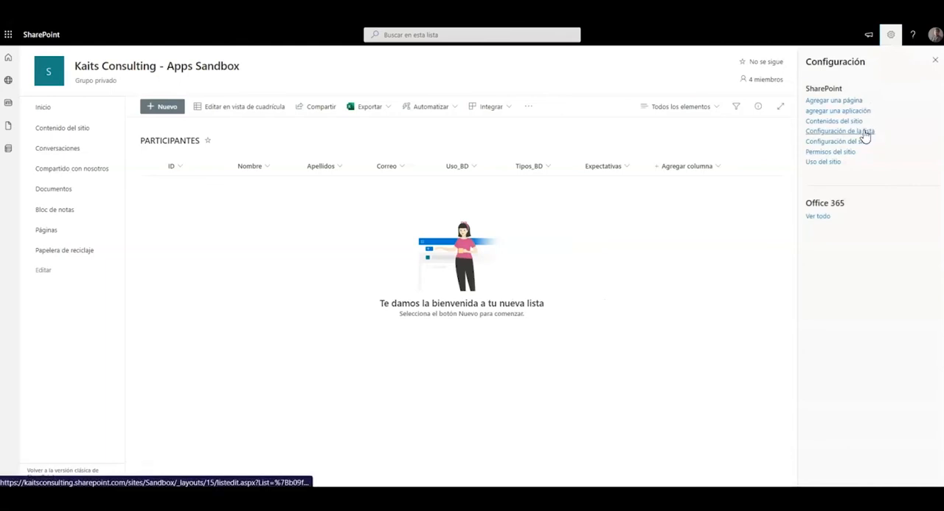
click(866, 134)
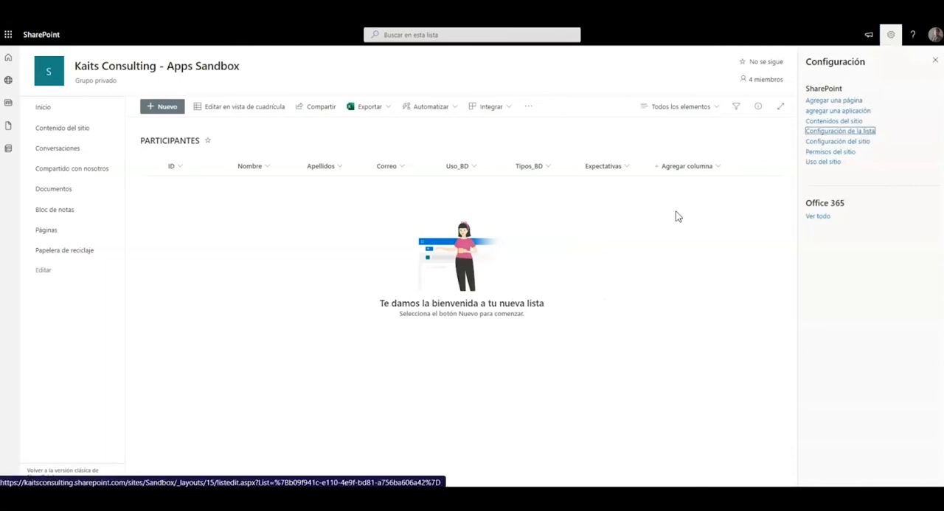
scroll(686, 203, down, 2)
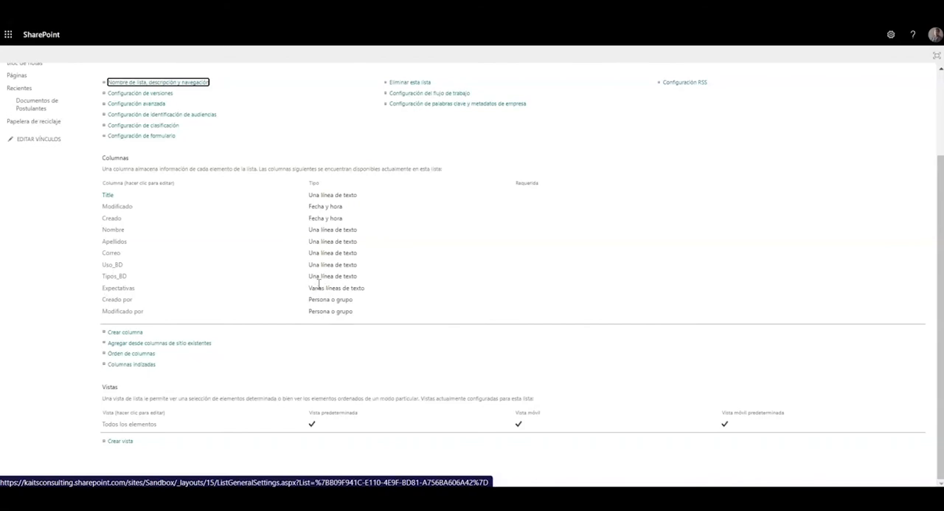
scroll(176, 95, up, 3)
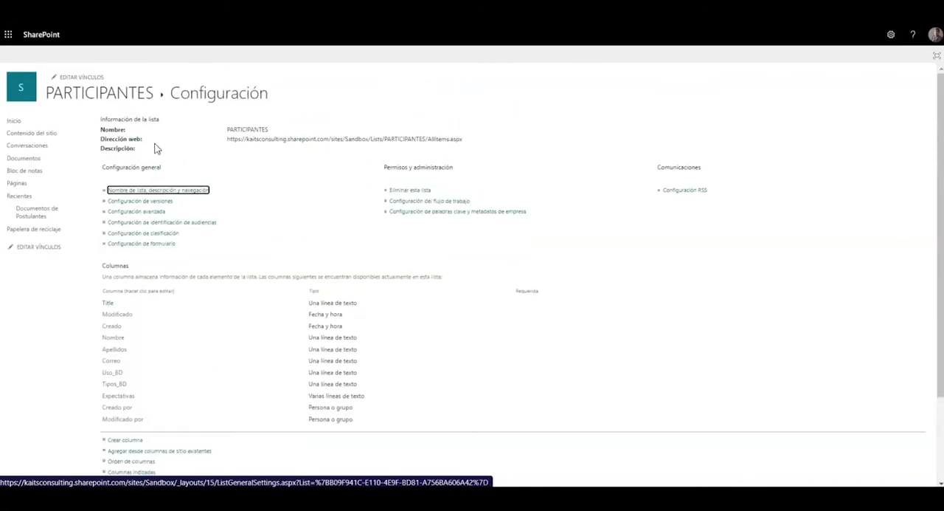
click(110, 99)
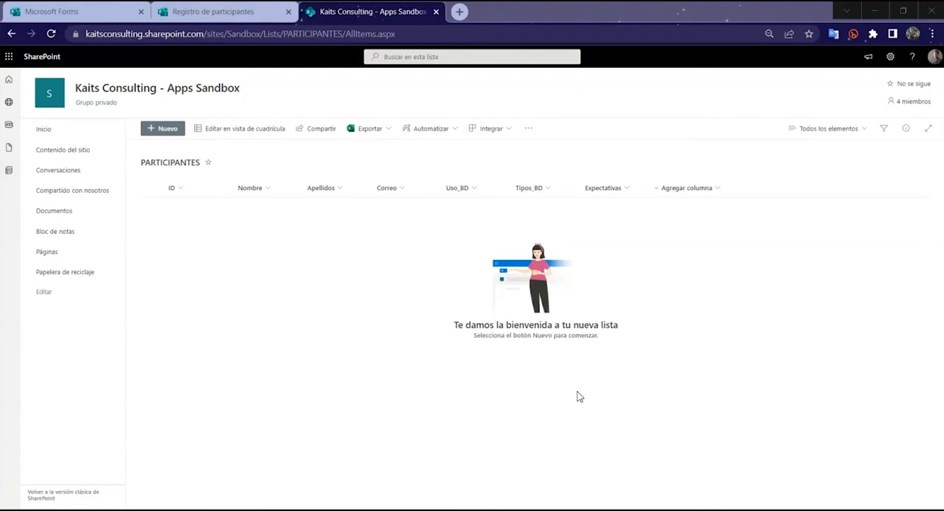
Step: Search the web for Power Automate in a new browser tab, open its official site and sign in
click(458, 11)
text(power)
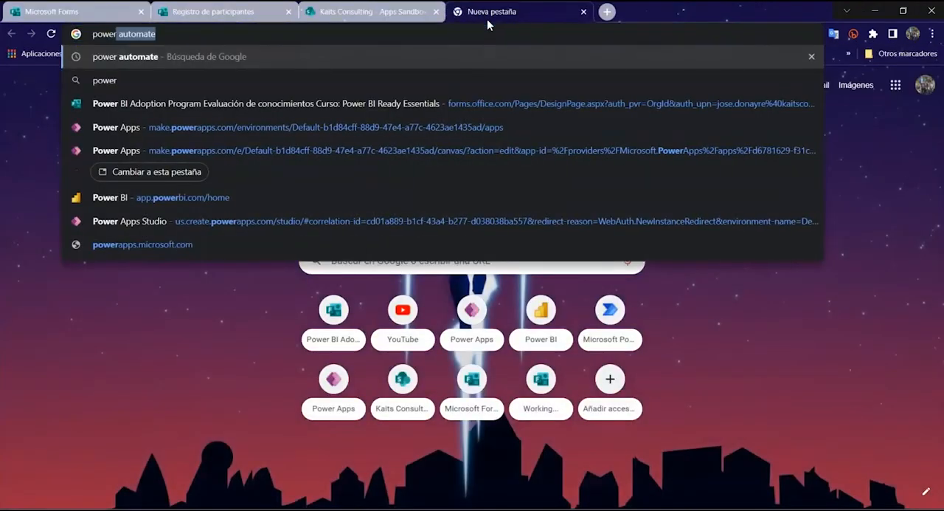
key(Return)
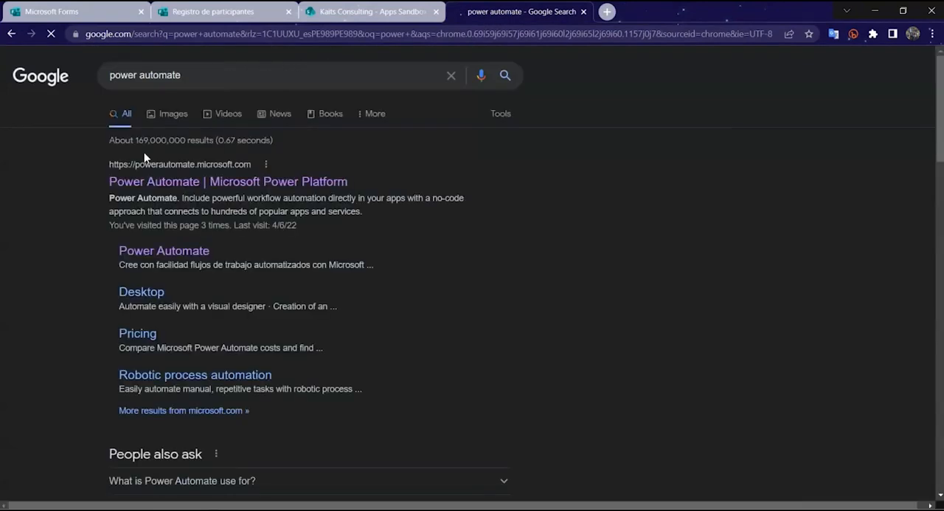
click(193, 182)
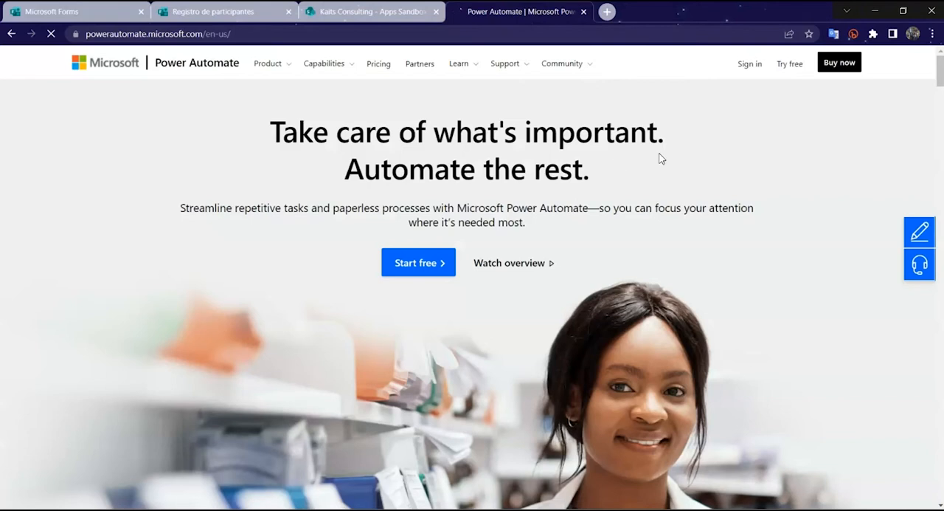
click(749, 73)
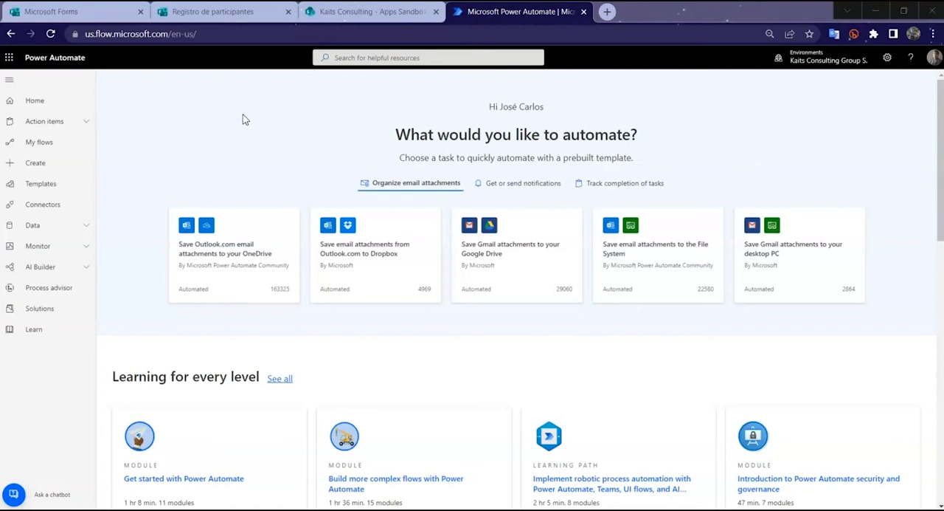
Step: Open the flow creation page and examine the blank flow types, the templates and the available connectors
click(70, 162)
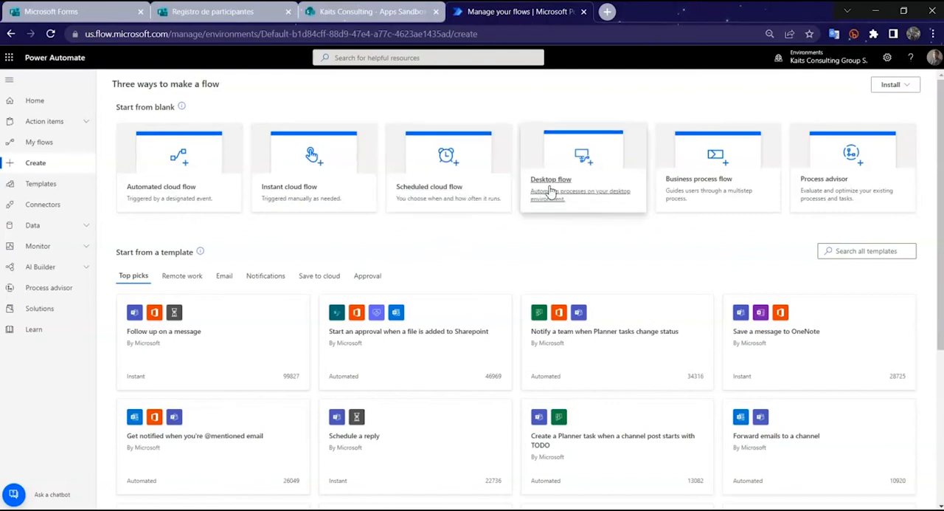
scroll(472, 179, down, 2)
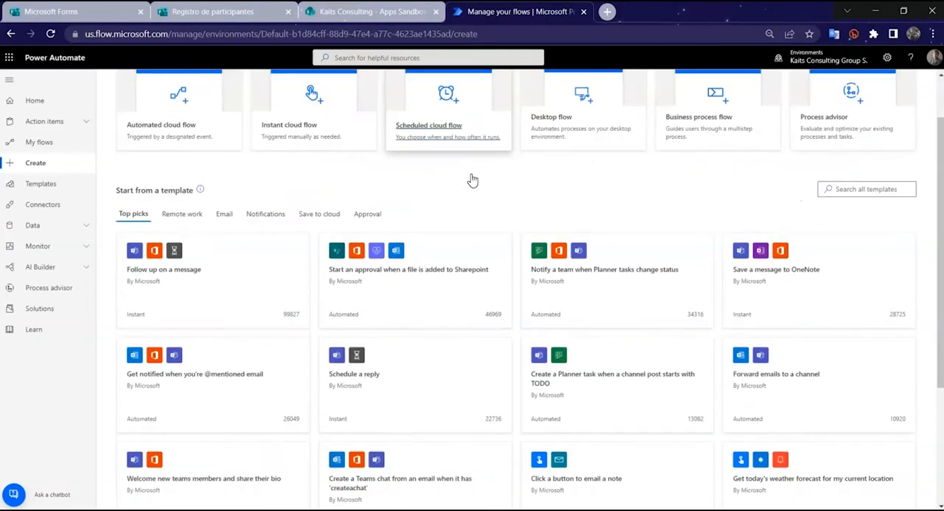
scroll(472, 180, down, 1)
scroll(170, 141, down, 3)
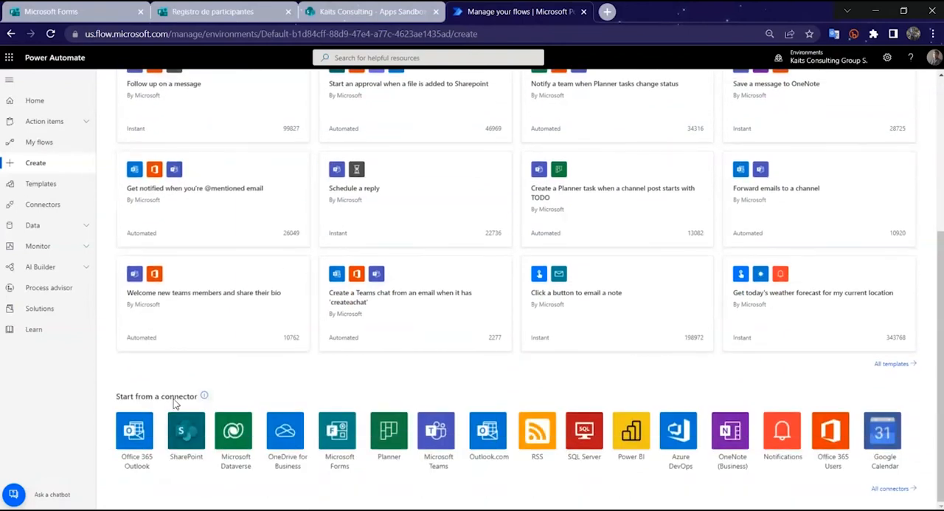
scroll(273, 387, up, 6)
scroll(321, 333, down, 1)
scroll(443, 288, up, 1)
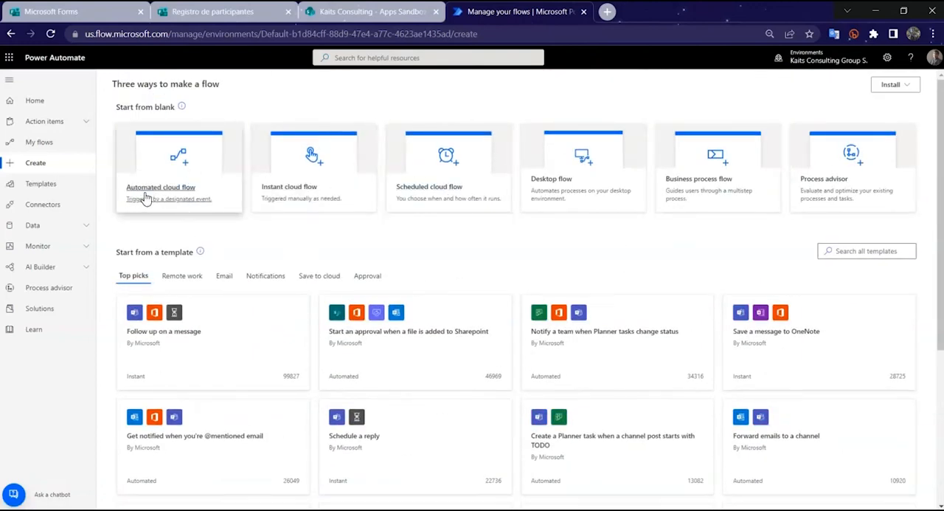
Step: Create an automated cloud flow named "Registro de participantes" with the Microsoft Forms trigger "When a new response is submitted"
click(168, 193)
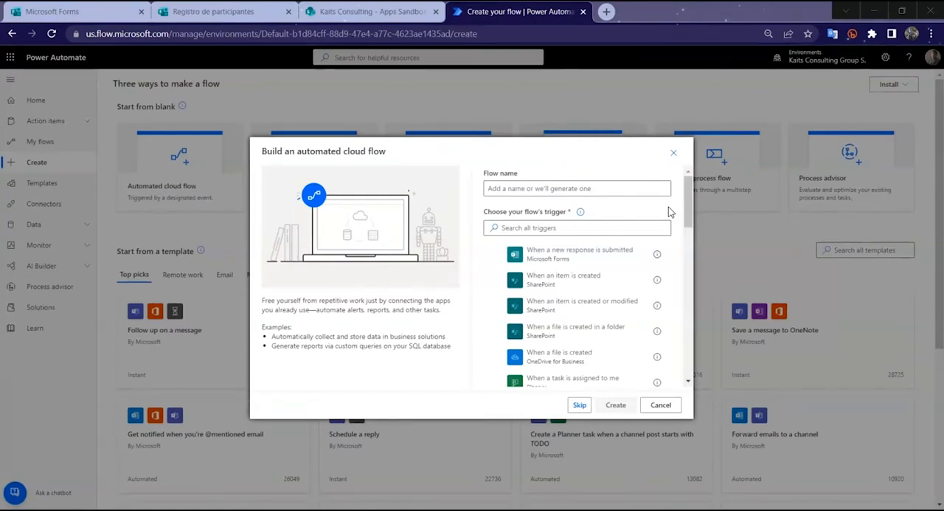
click(591, 185)
text(Re)
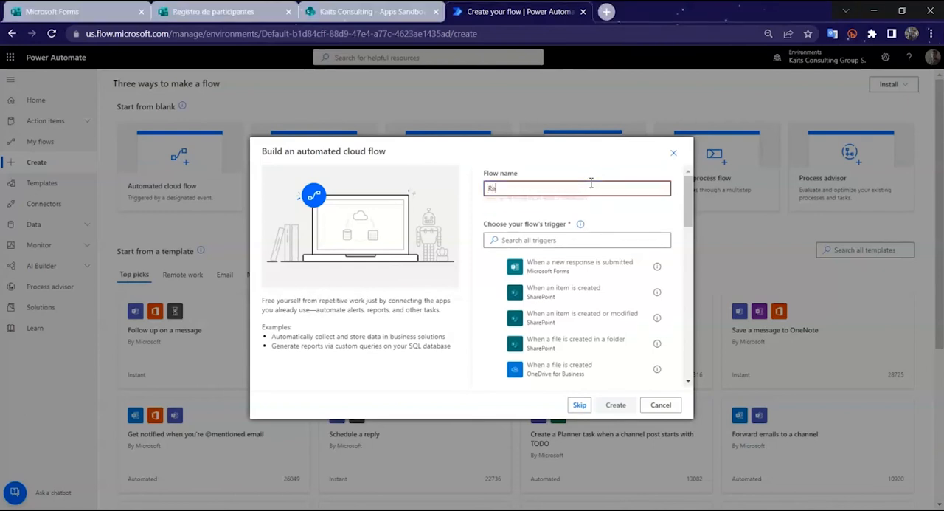
text(gistro de participantes)
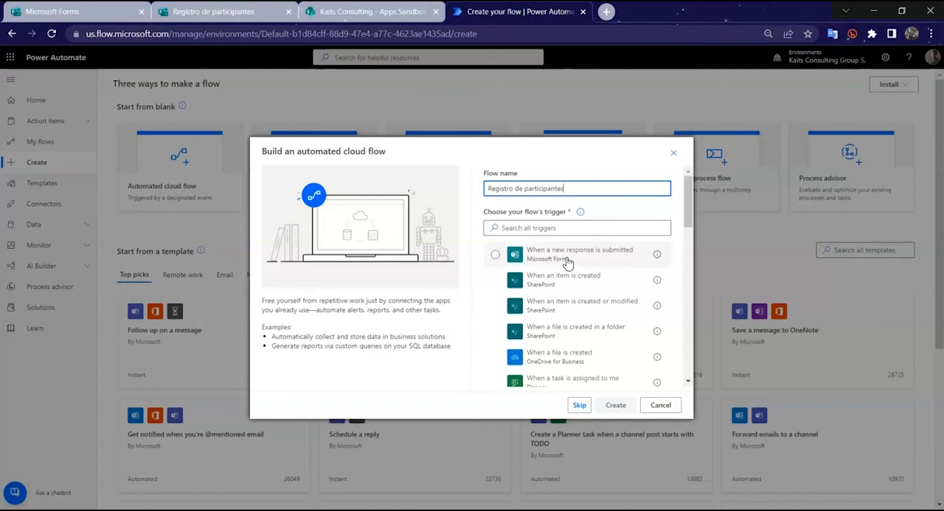
click(619, 265)
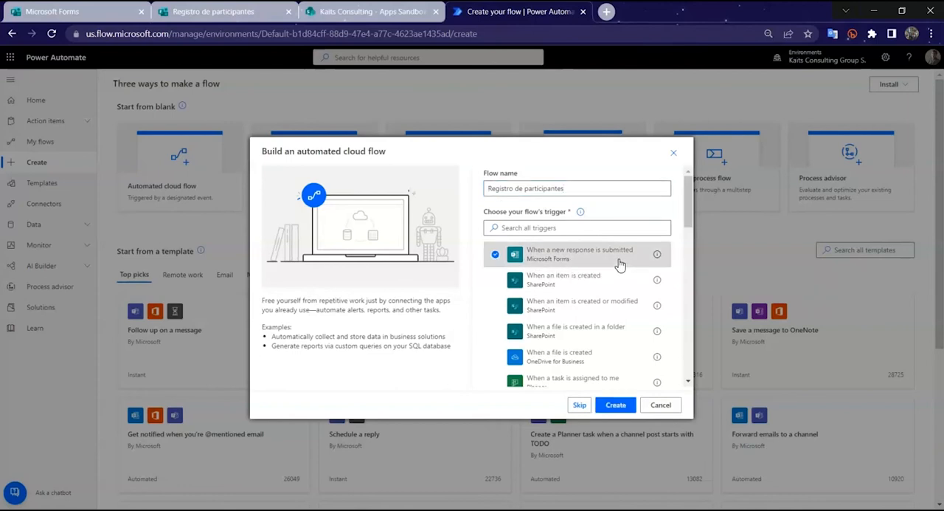
click(629, 408)
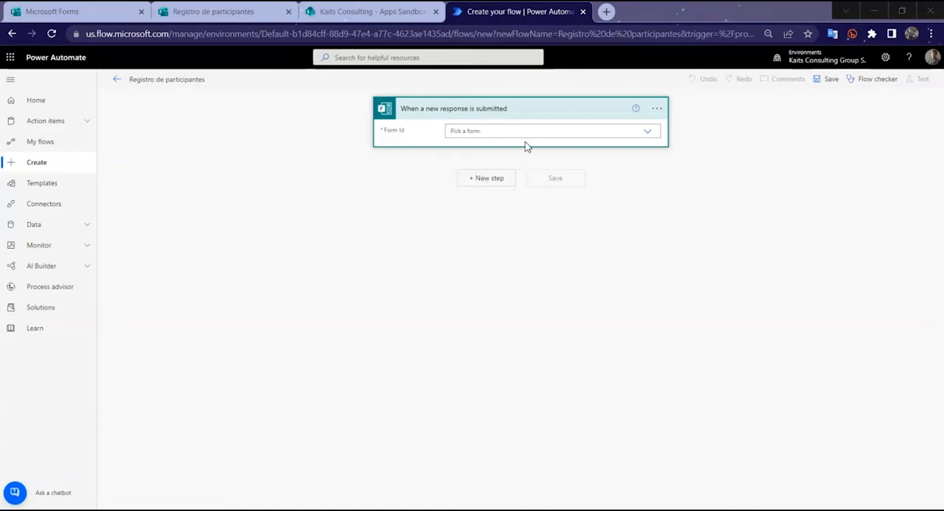
Step: Set the trigger's form to "Registro de participantes"
click(648, 134)
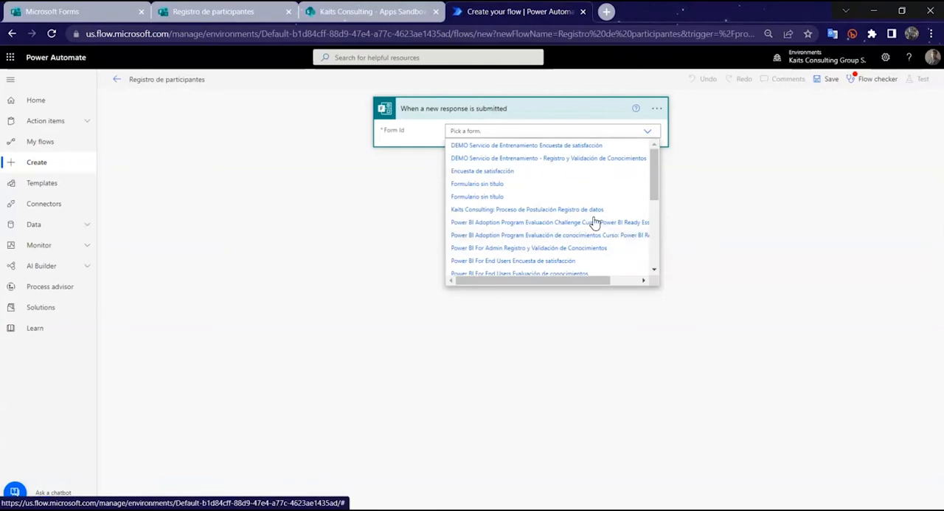
scroll(574, 200, down, 5)
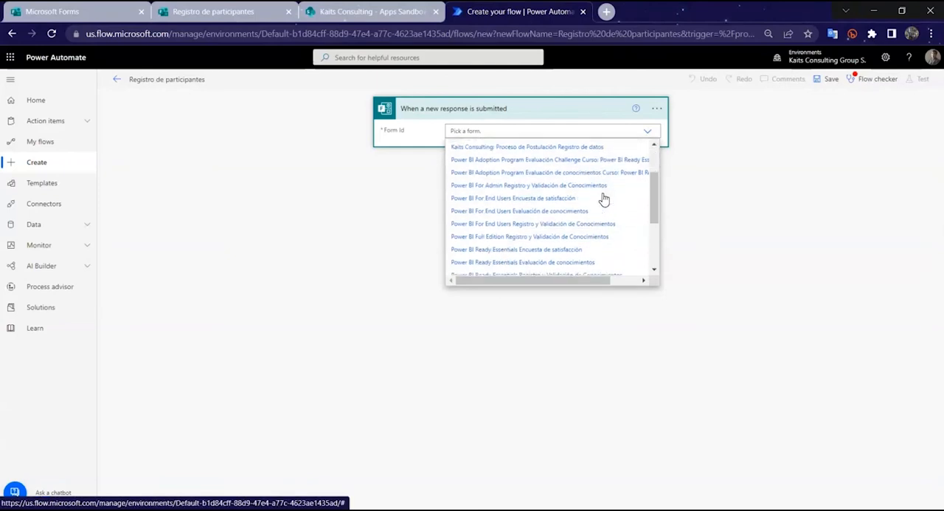
click(507, 243)
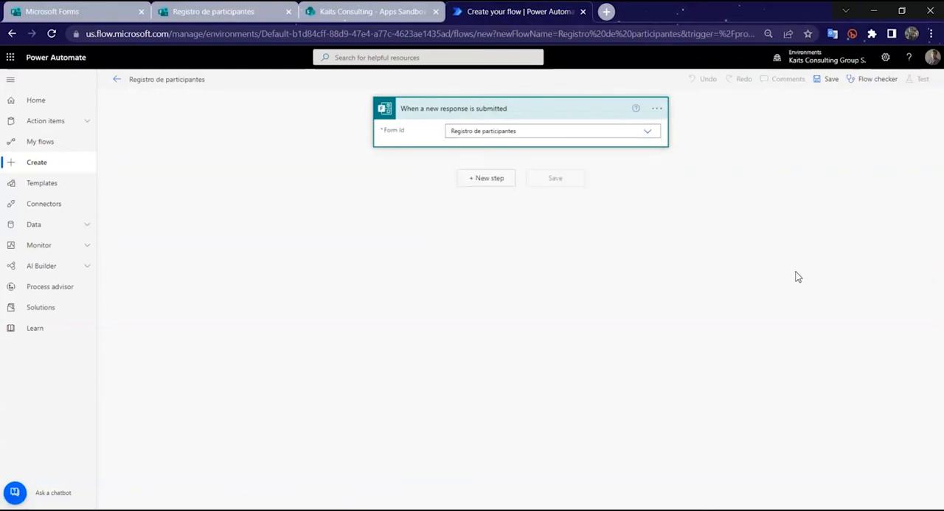
Step: Add the Microsoft Forms action "Get response details" after the trigger
click(475, 180)
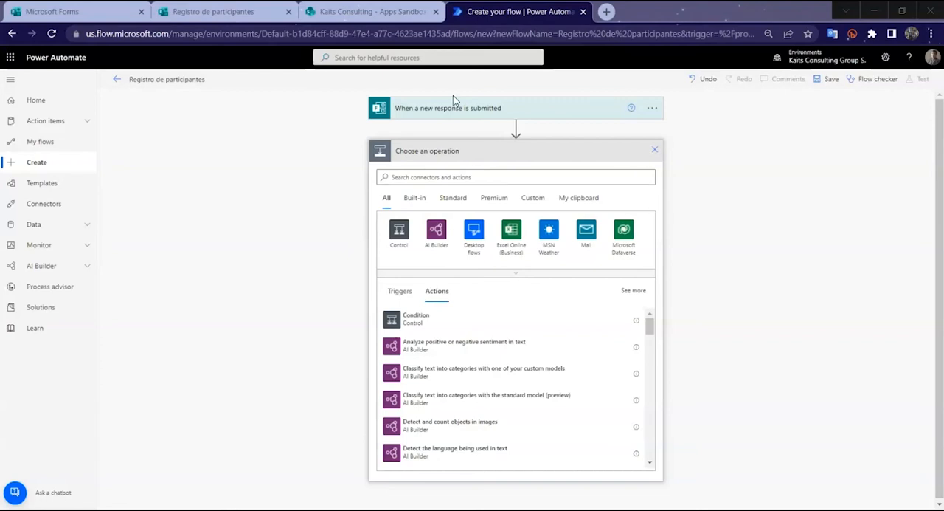
click(476, 177)
text(torms)
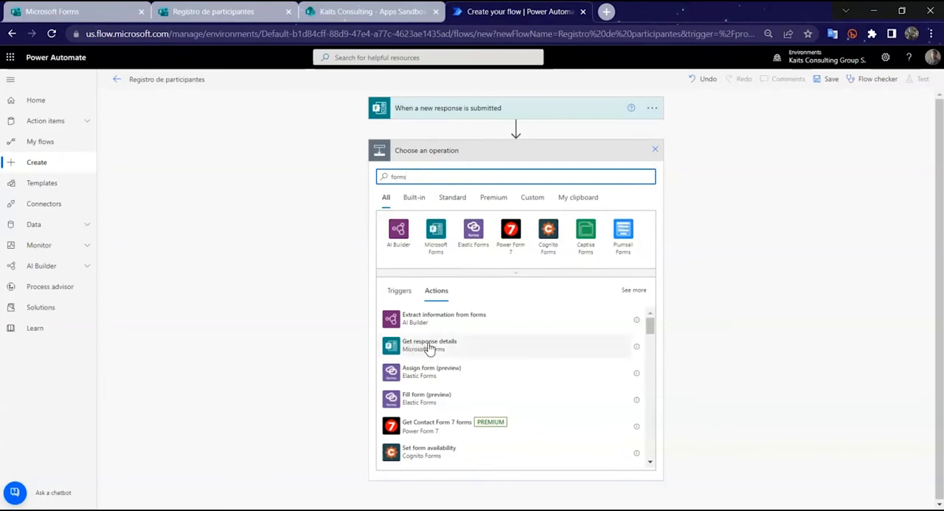
click(457, 350)
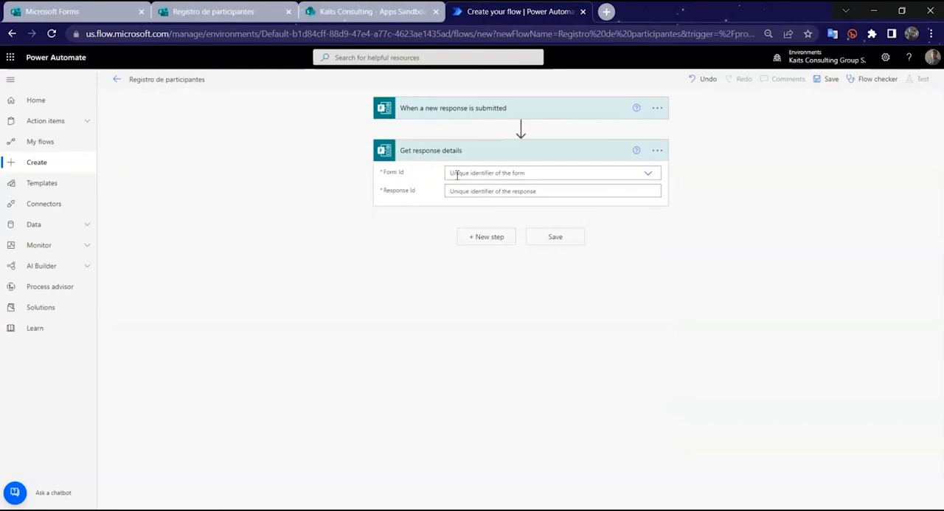
Step: Point Get response details to the form "Registro de participantes" and use the trigger's dynamic Response Id as its response identifier
click(518, 173)
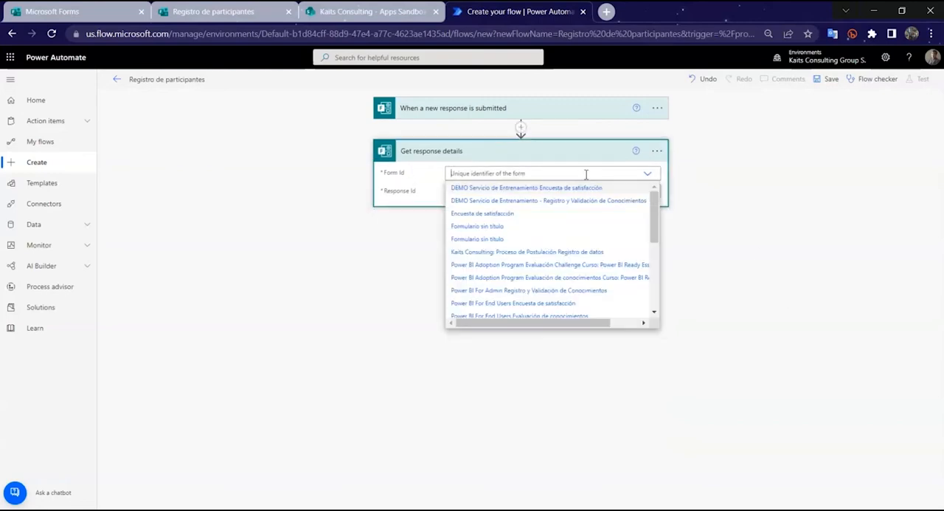
scroll(535, 243, down, 3)
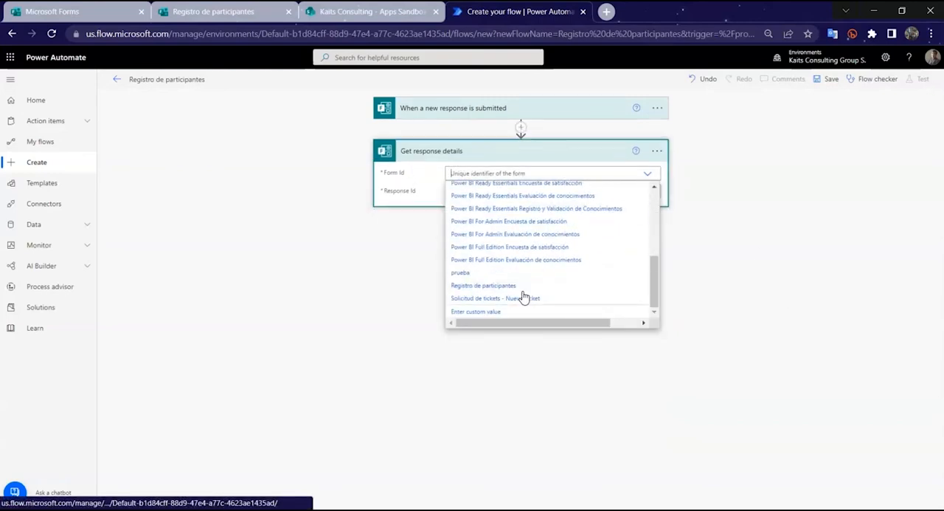
click(511, 288)
click(518, 191)
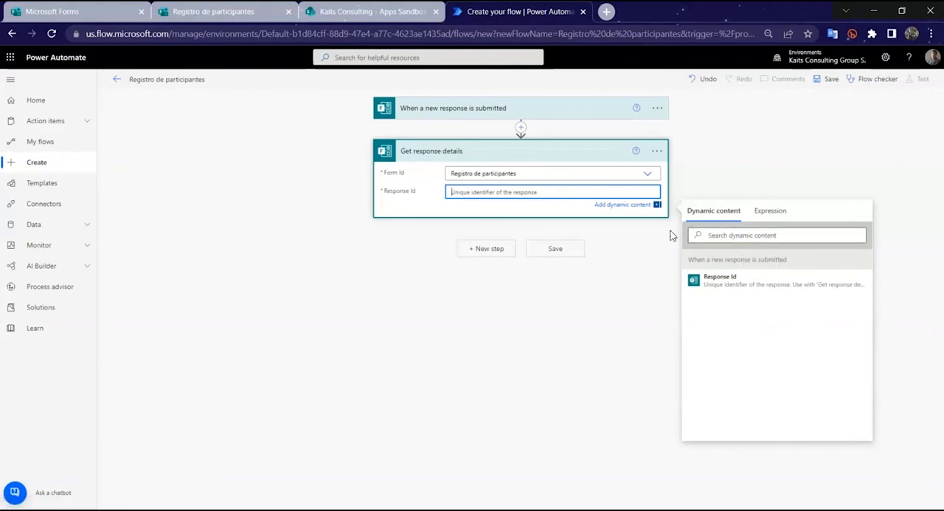
click(740, 285)
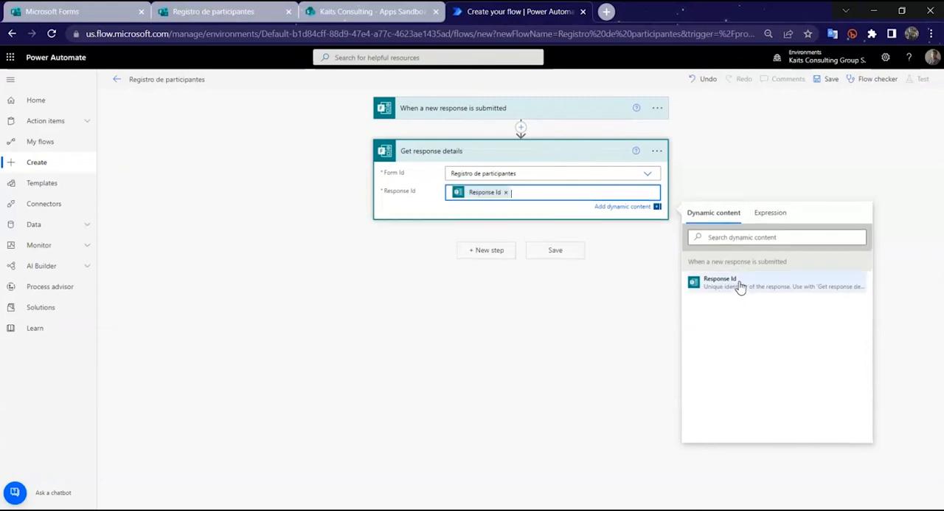
click(756, 177)
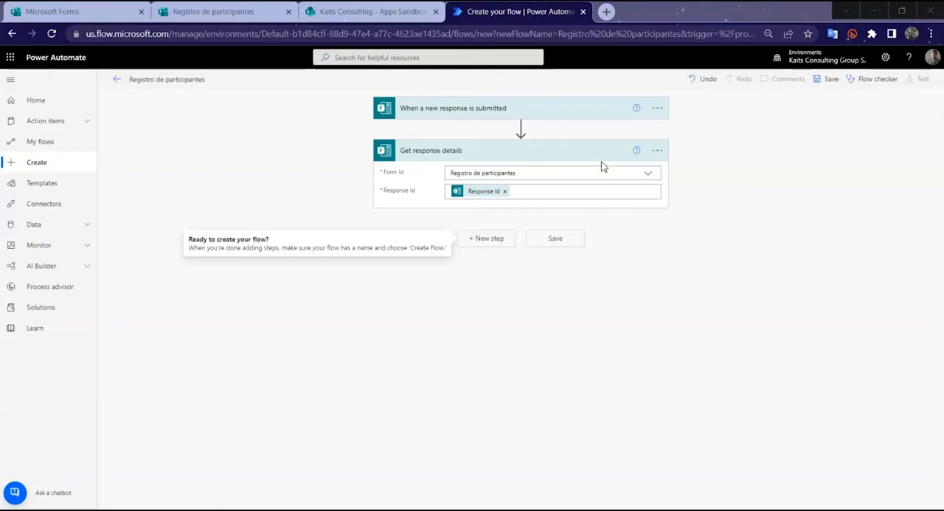
Step: Add the SharePoint action "Create item" after Get response details
click(488, 239)
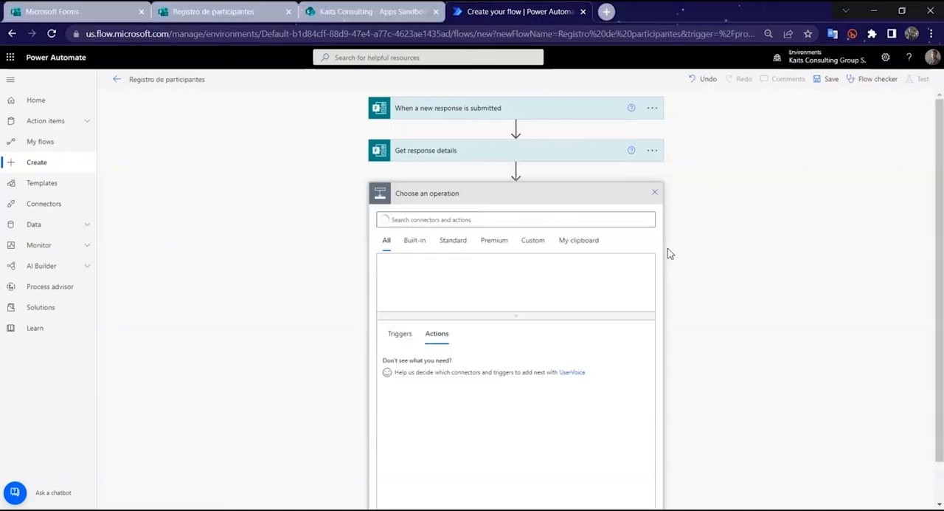
click(572, 220)
text(sharepoint)
click(405, 274)
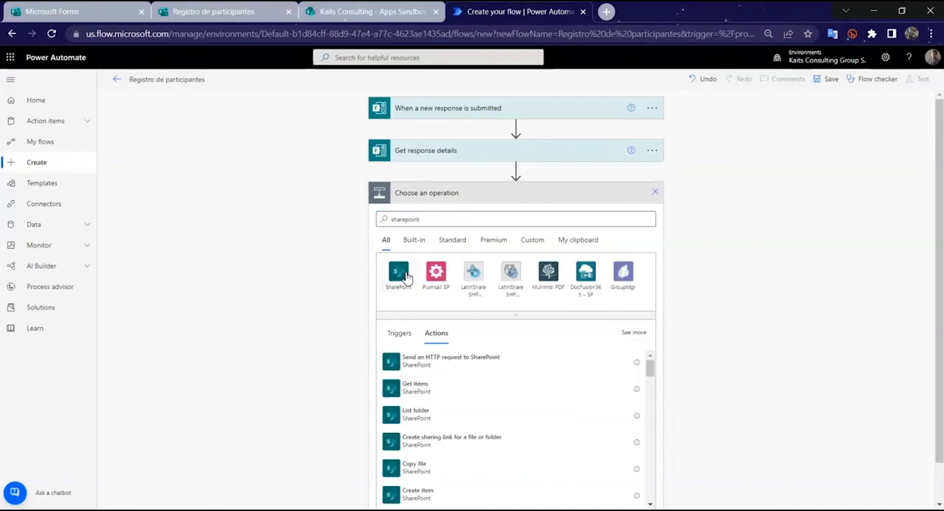
scroll(495, 302, down, 3)
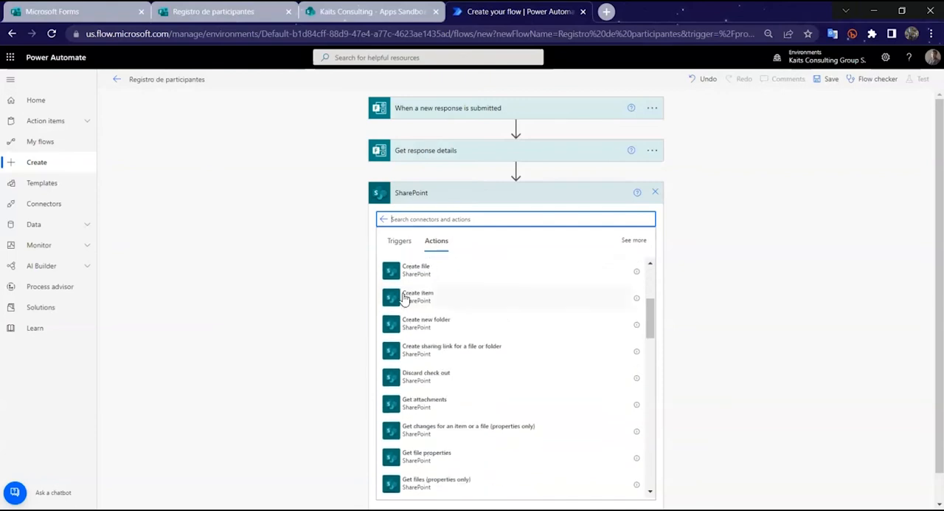
click(425, 298)
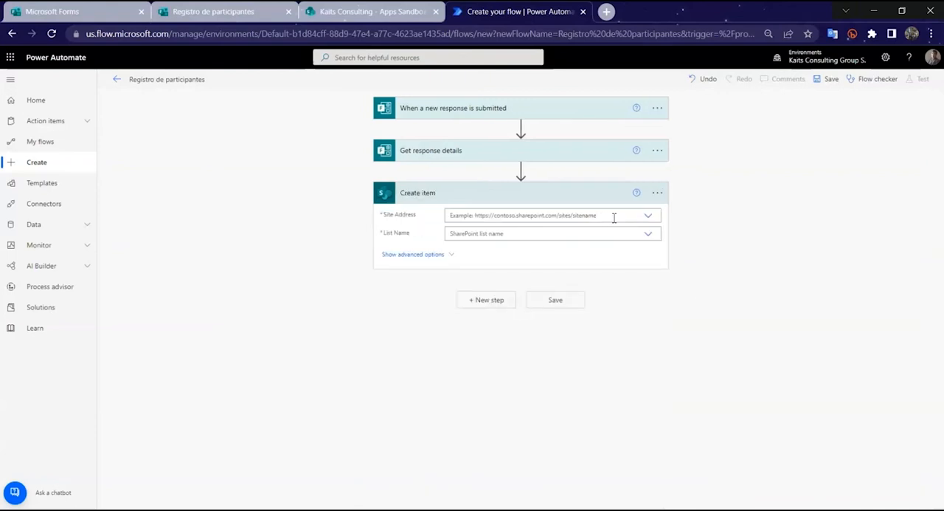
Step: Set the Create item action to the "Kaits Consulting - Apps Sandbox" site and the PARTICIPANTES list
click(647, 215)
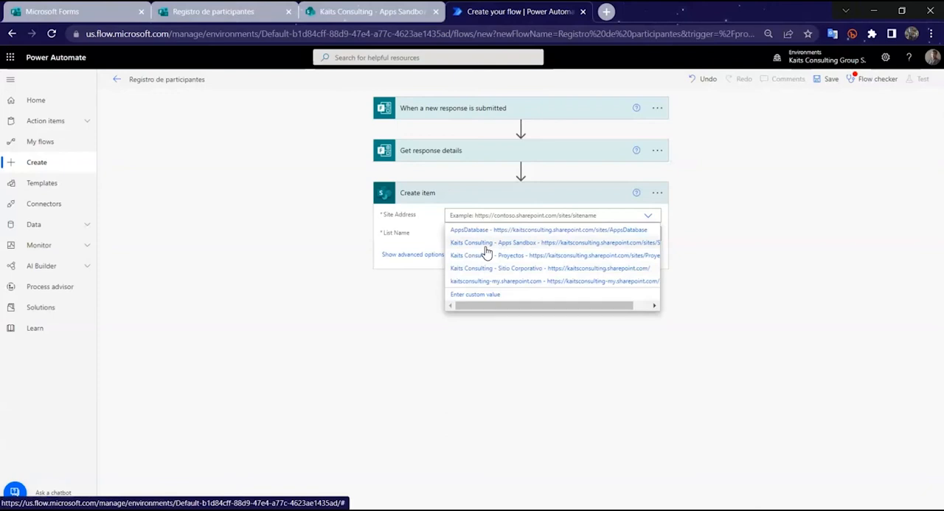
click(487, 243)
click(601, 245)
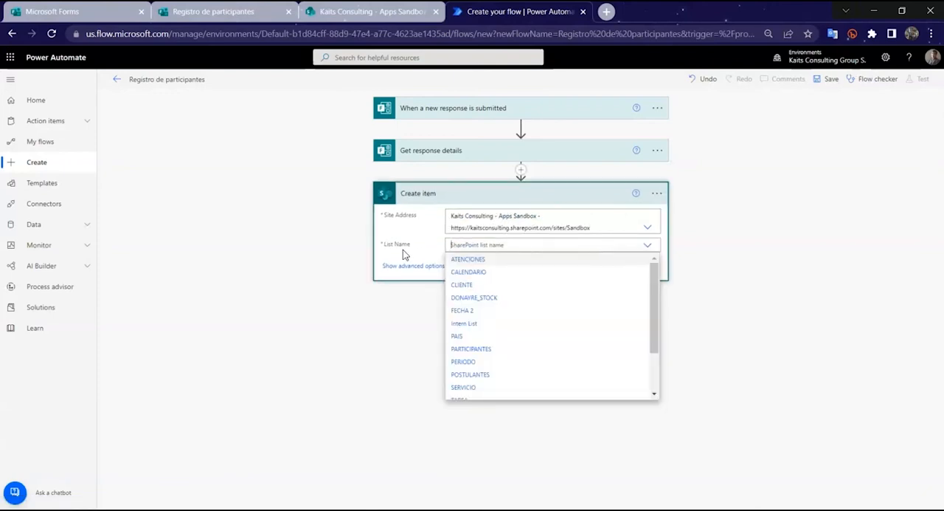
scroll(487, 295, down, 3)
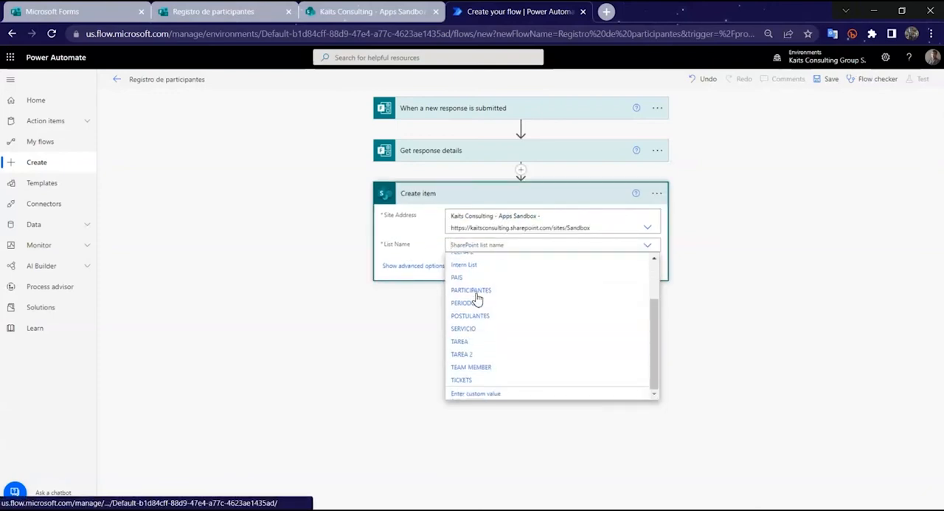
click(476, 291)
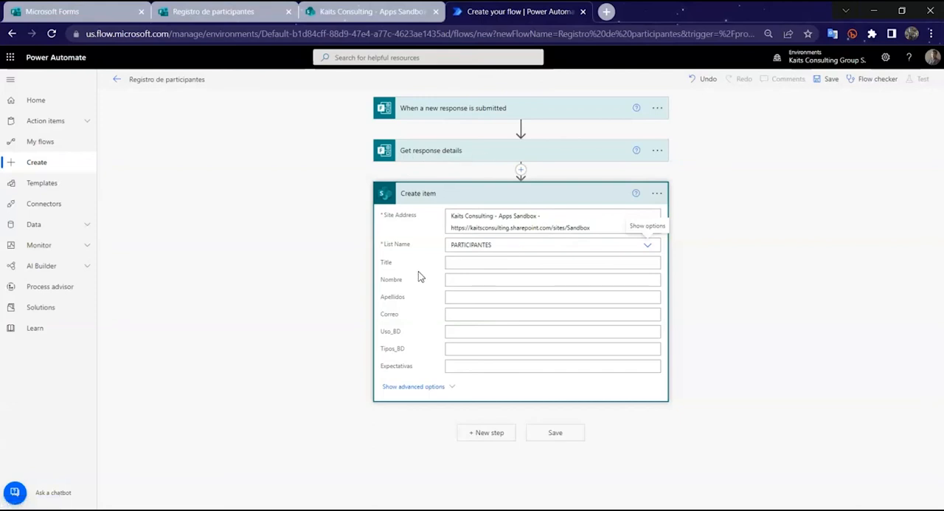
Step: Check the question names in the form and map the Create item field Nombre to the form answer "Nombre"
click(479, 281)
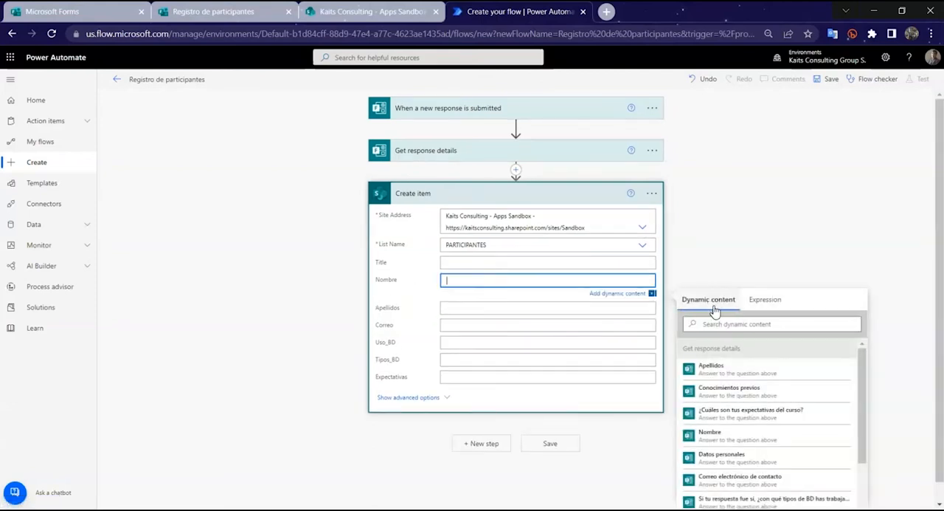
scroll(723, 308, down, 5)
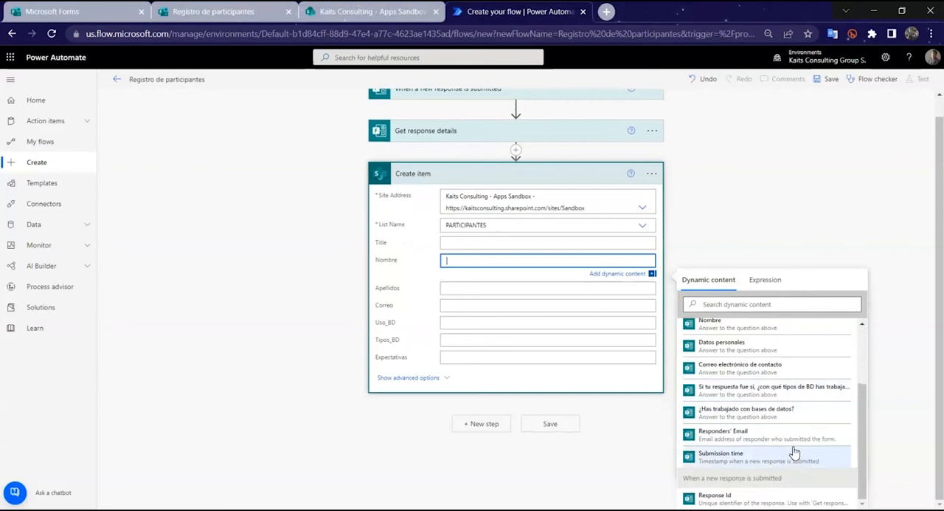
scroll(782, 428, up, 5)
click(221, 11)
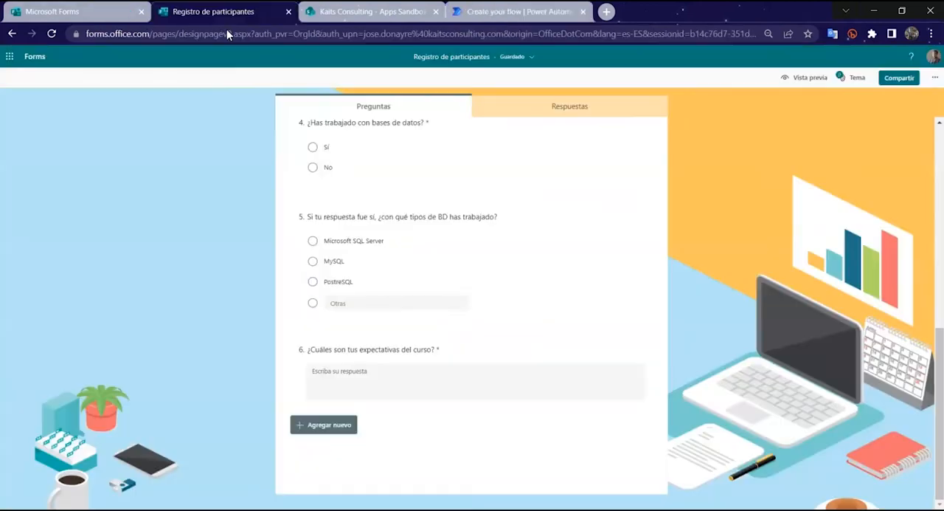
scroll(334, 226, up, 10)
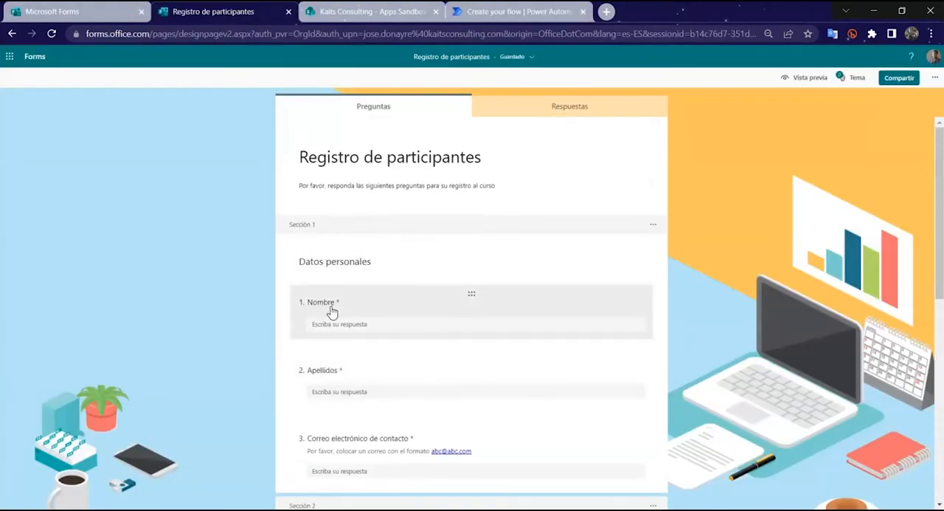
click(518, 11)
scroll(738, 413, down, 2)
click(740, 304)
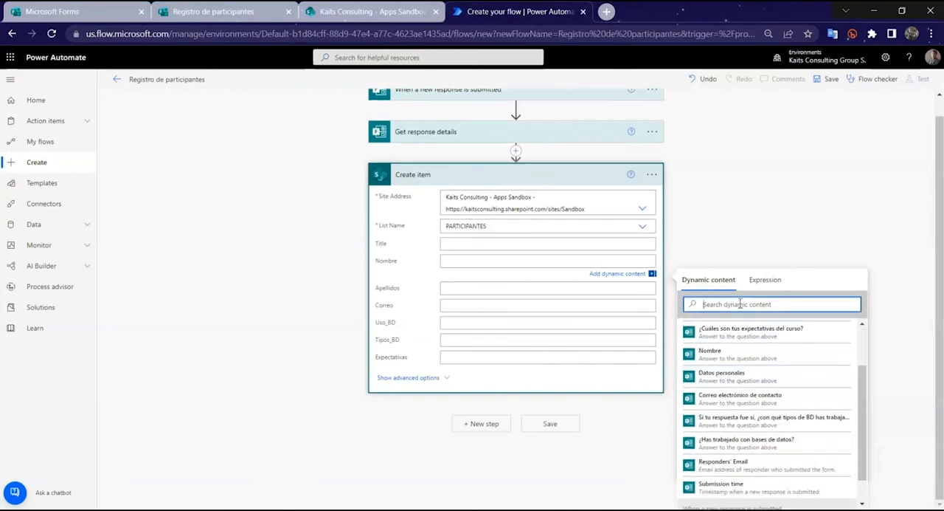
text(nomb)
click(712, 352)
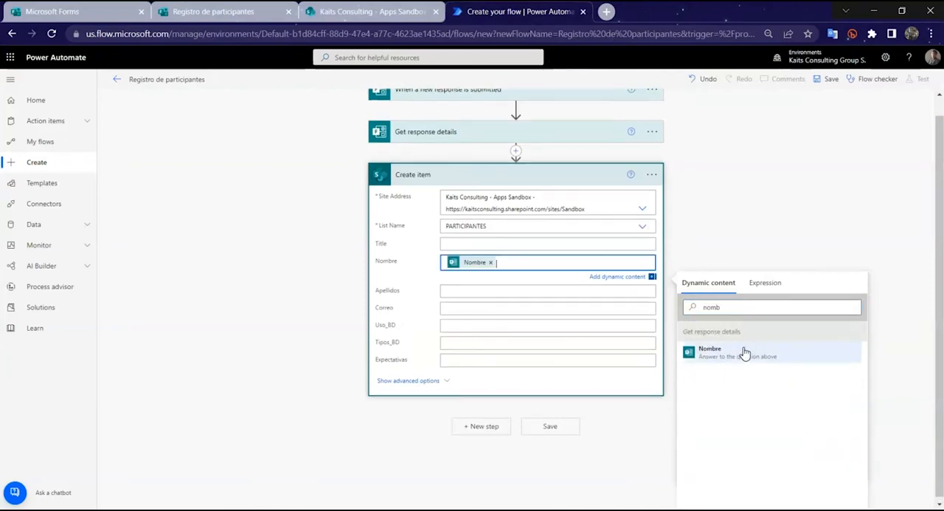
Step: Map the Apellidos field to the answer "Apellidos" and the Correo field to "Correo electrónico de contacto"
click(548, 290)
click(710, 378)
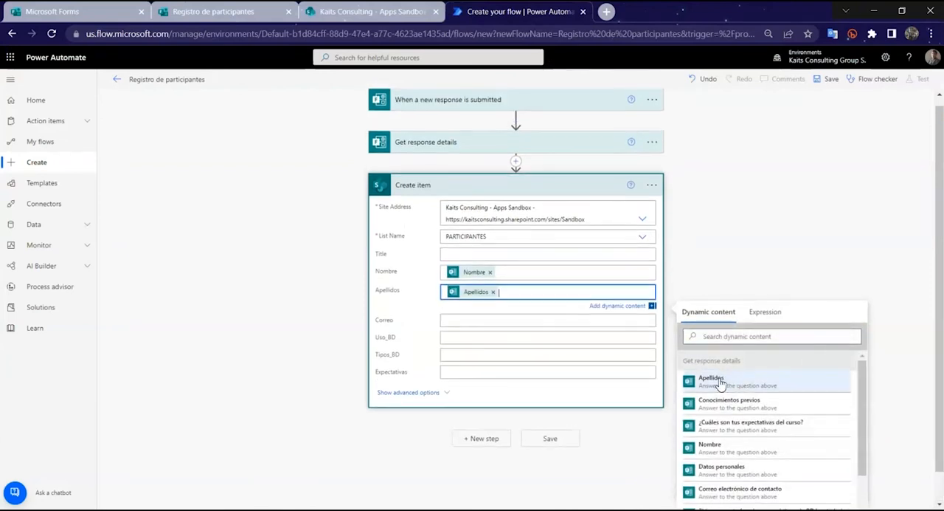
click(494, 318)
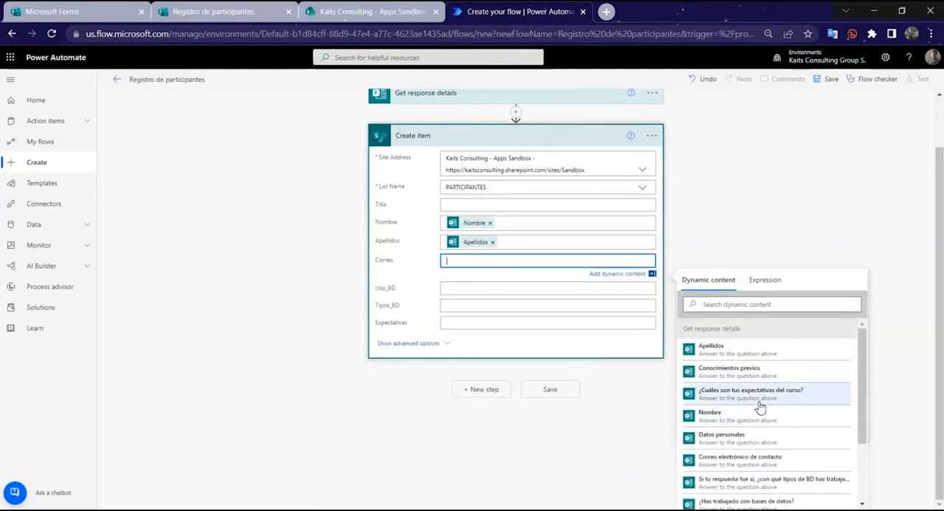
click(747, 305)
text(corr)
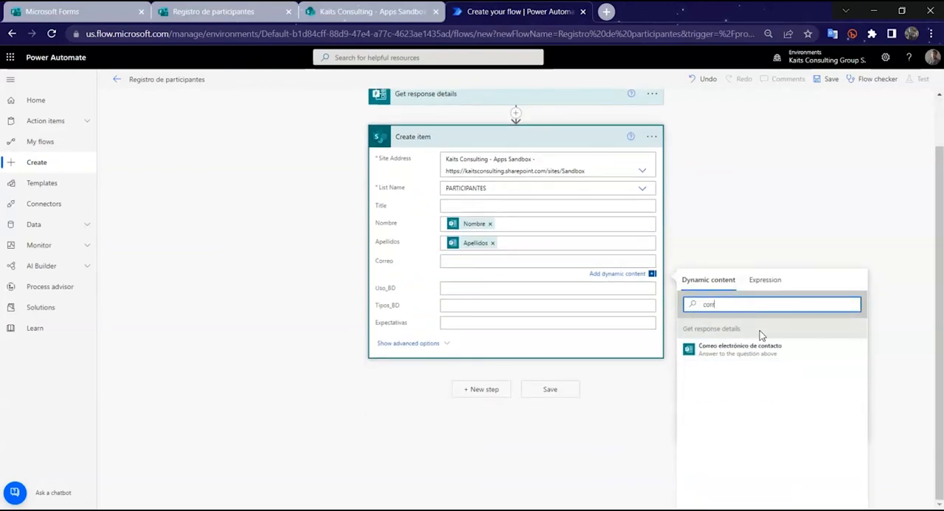
click(759, 348)
Step: Check the database question in the form and map the Uso_BD field to the answer "¿Has trabajado con bases de datos?"
click(583, 289)
click(742, 304)
click(217, 11)
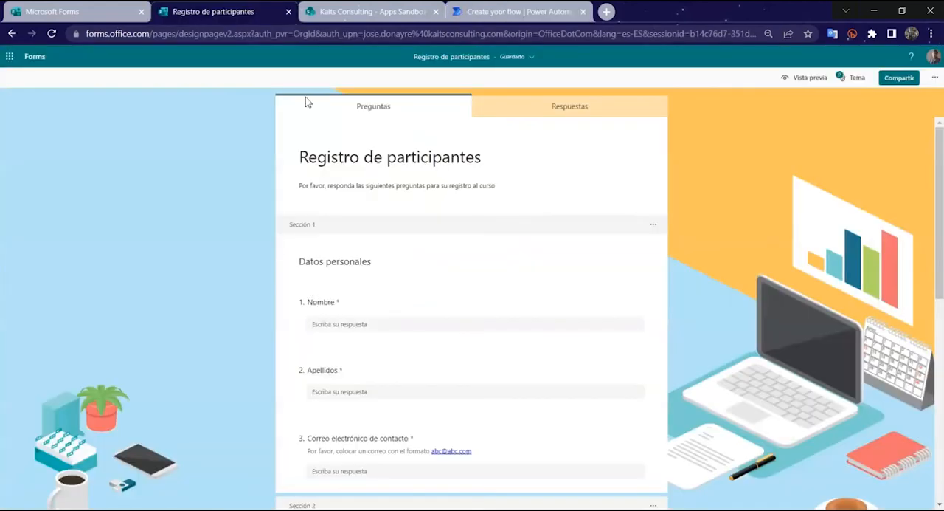
scroll(369, 250, down, 5)
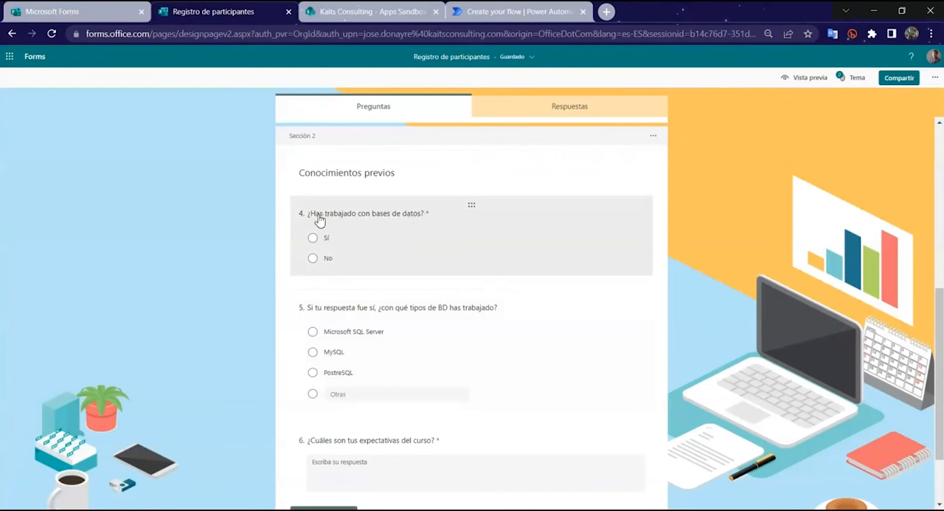
click(520, 11)
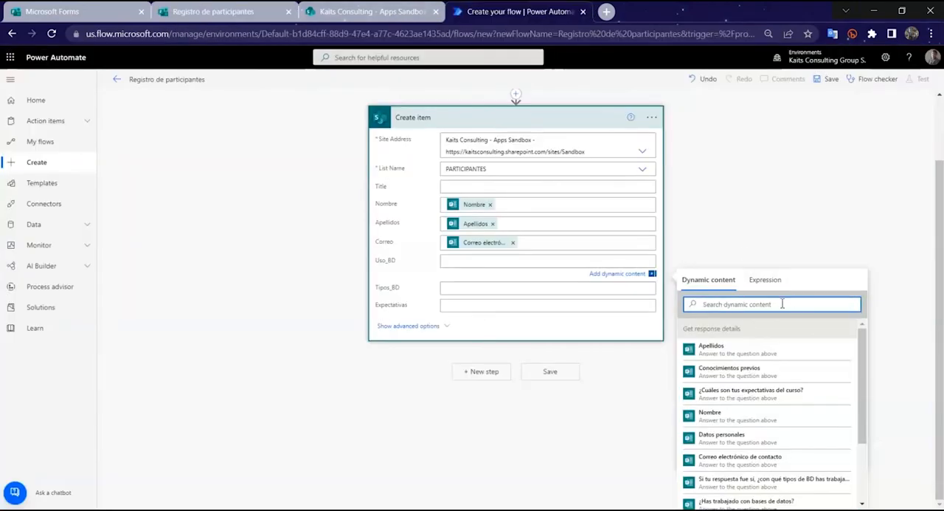
key(BackSpace)
text(¿)
click(782, 408)
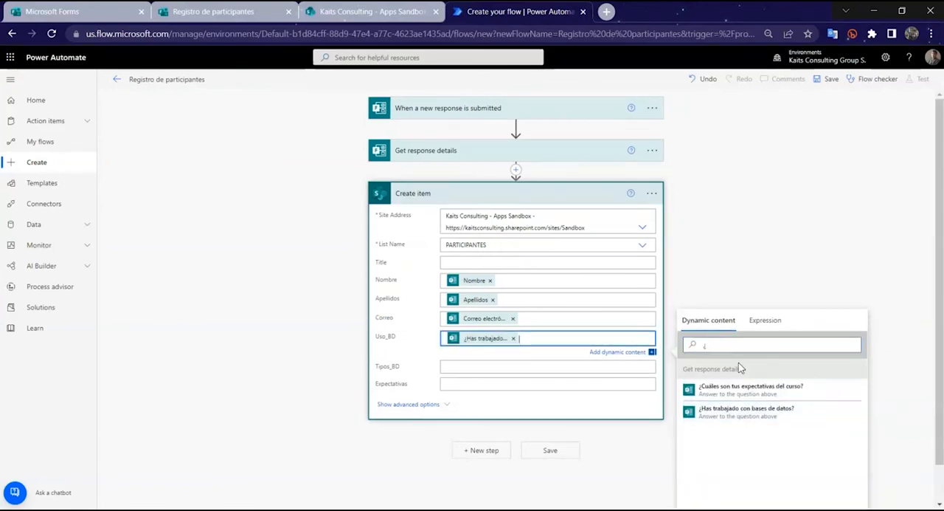
Step: Map the Tipos_BD field to the answer "Si tu respuesta fue sí, ¿con qué tipos de BD has trabajado?"
click(521, 365)
click(777, 399)
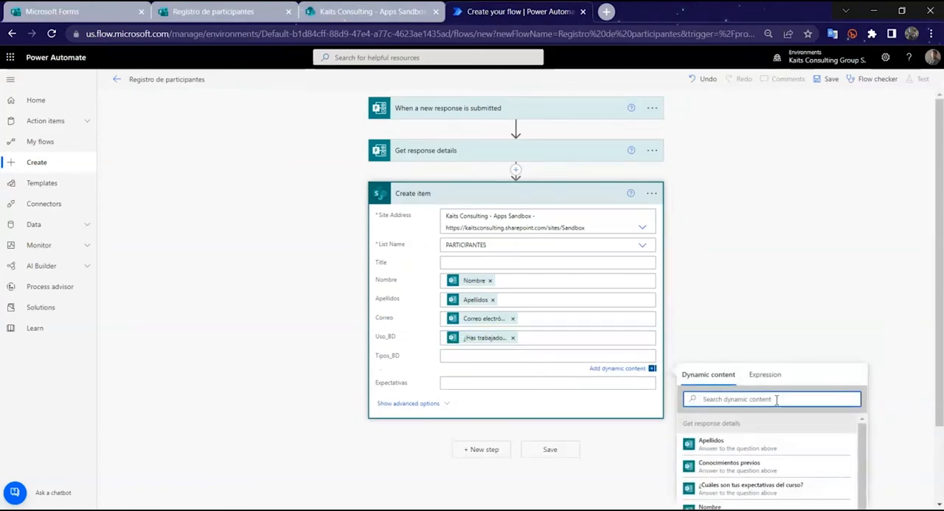
text(¿)
key(BackSpace)
scroll(797, 327, down, 2)
text(si)
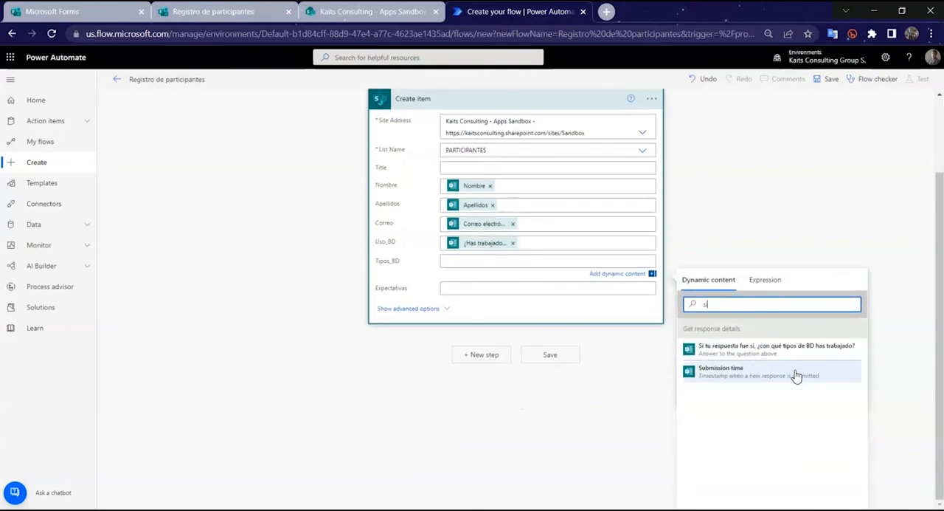
click(742, 353)
Step: Map the Expectativas field of Create item to the form answer "¿Cuáles son tus expectativas del curso?"
click(560, 294)
click(740, 333)
text(¿)
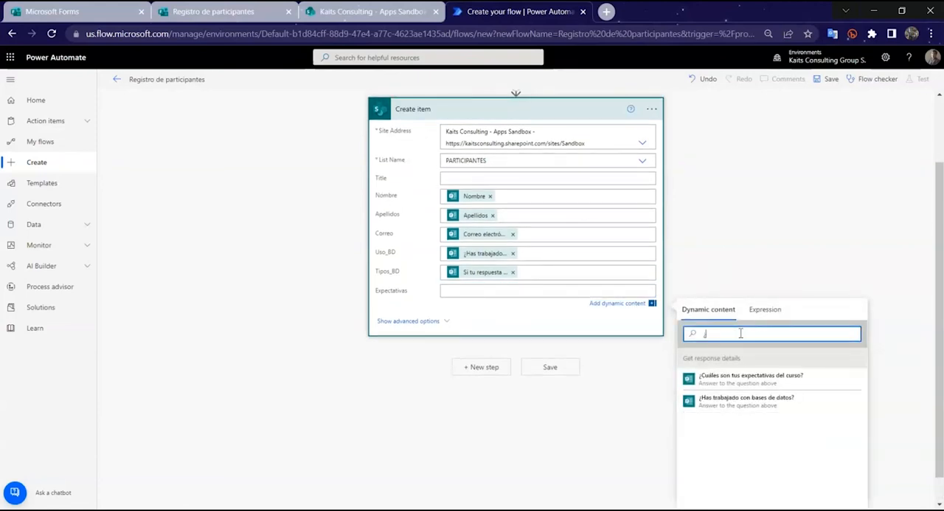
click(745, 378)
click(744, 257)
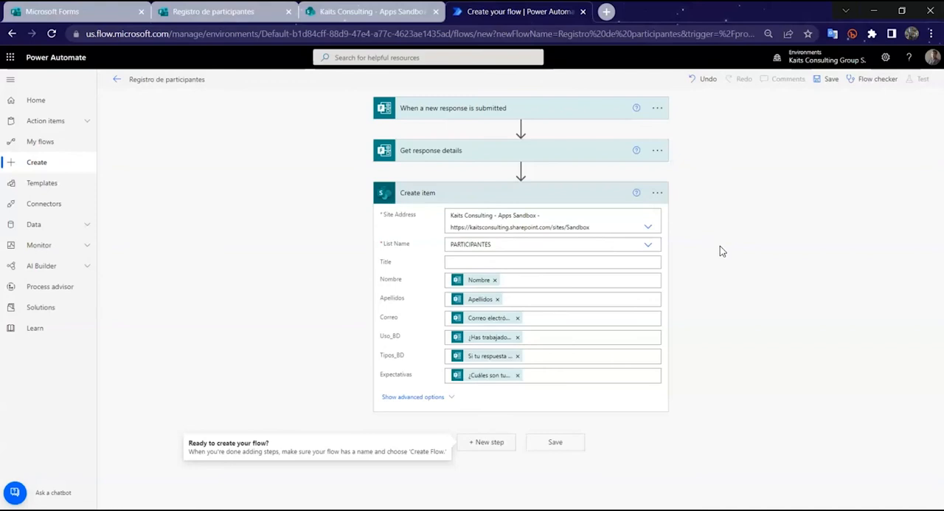
Step: Save the flow, view its details page and review its owners and connections in use
click(825, 84)
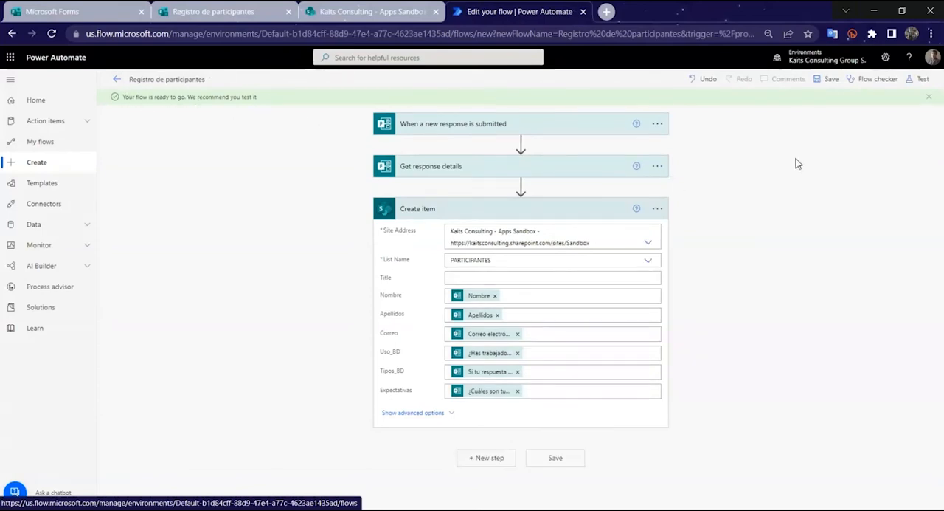
click(119, 81)
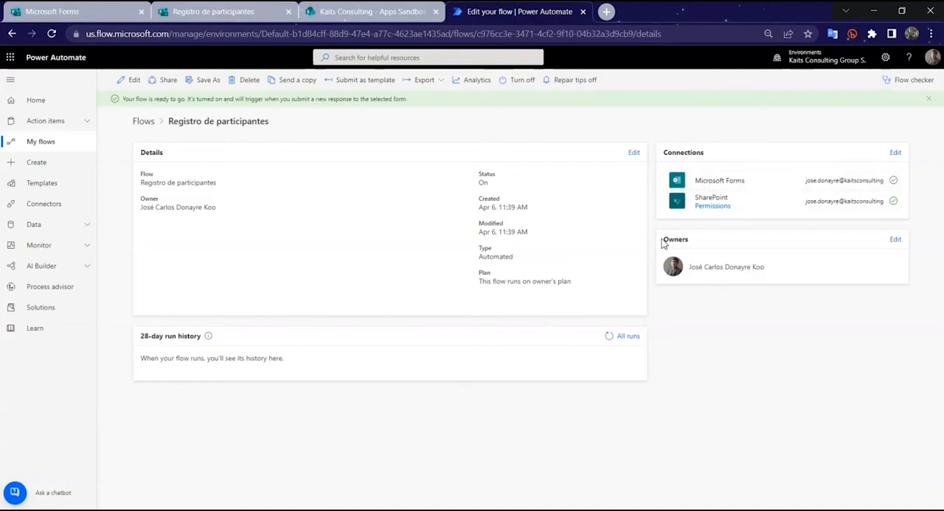
click(895, 240)
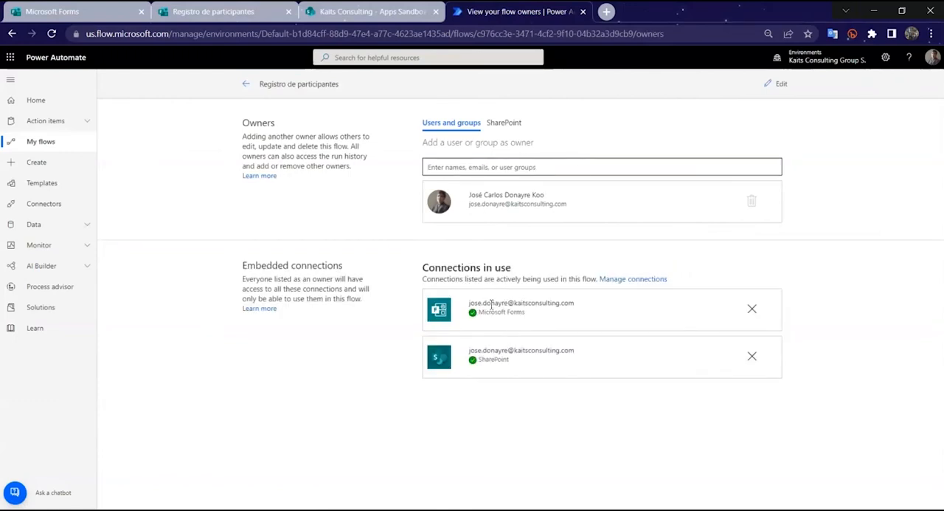
click(246, 84)
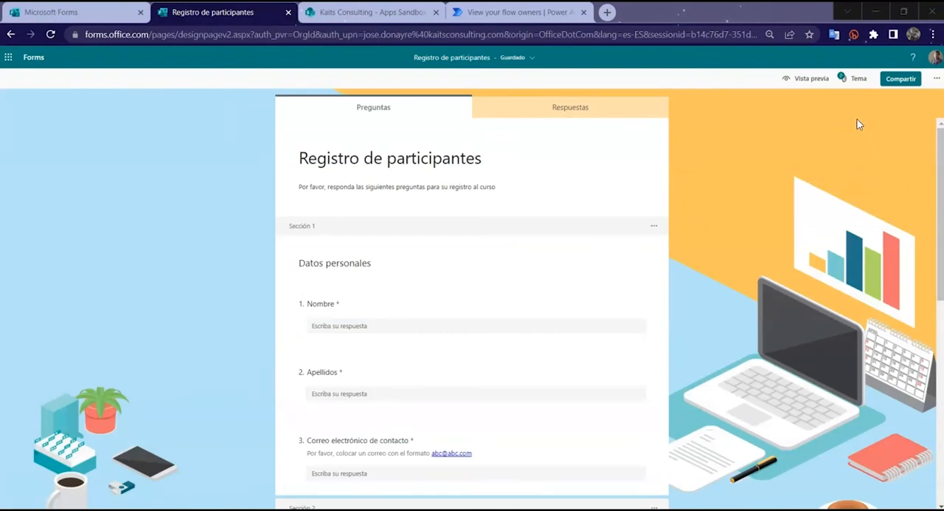
Step: Preview the "Registro de participantes" form, enter the participant's first name, surnames and contact e-mail, and continue to page 2
click(805, 87)
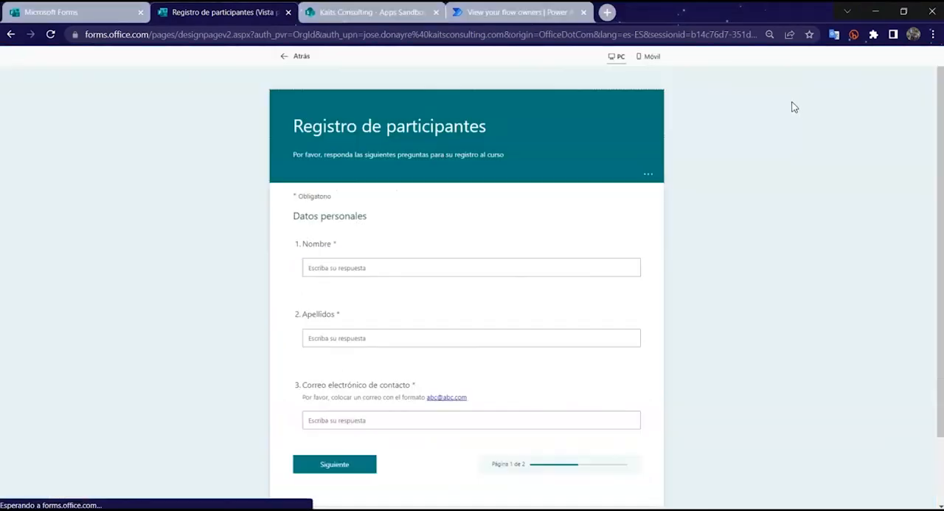
click(581, 273)
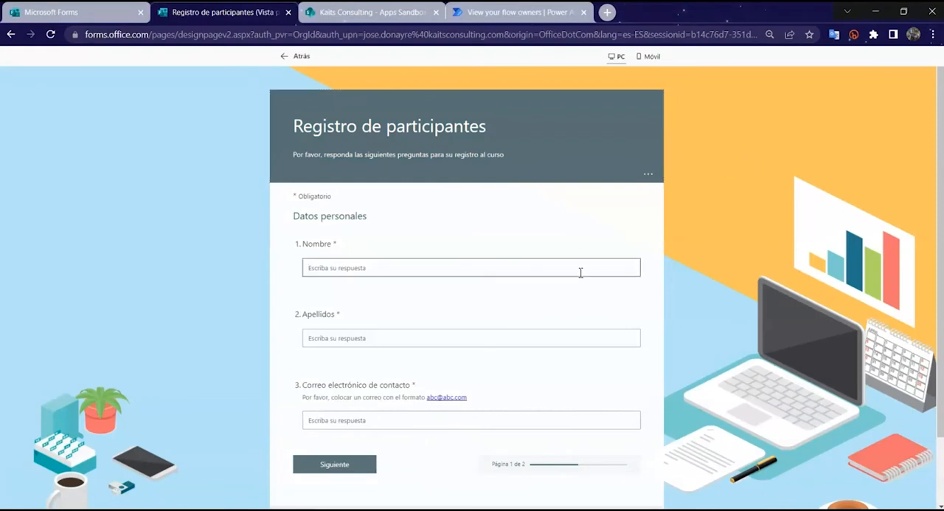
key(Tab)
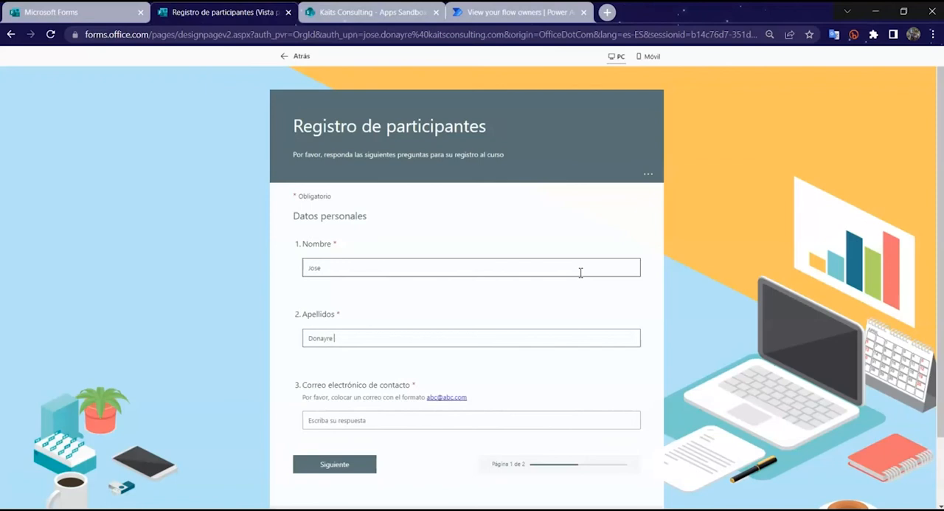
scroll(580, 272, down, 1)
key(Tab)
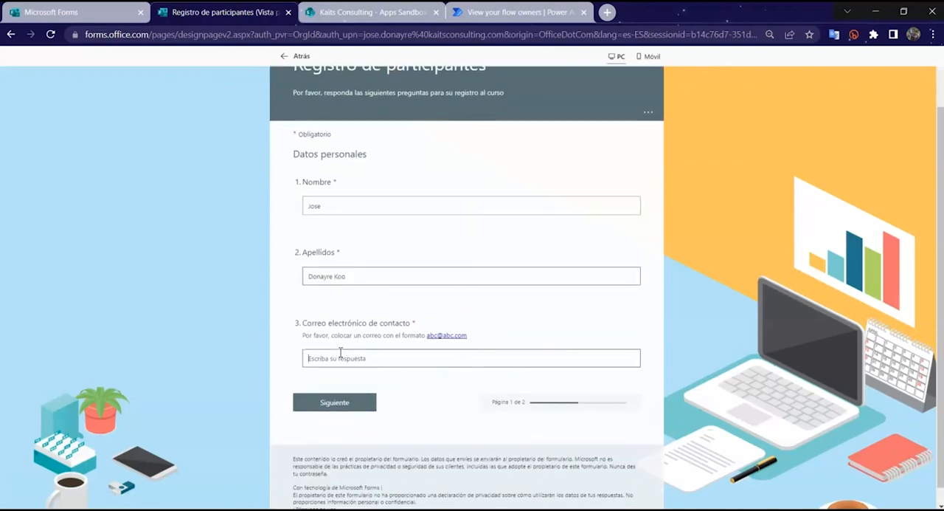
text(jo)
text(se.ca)
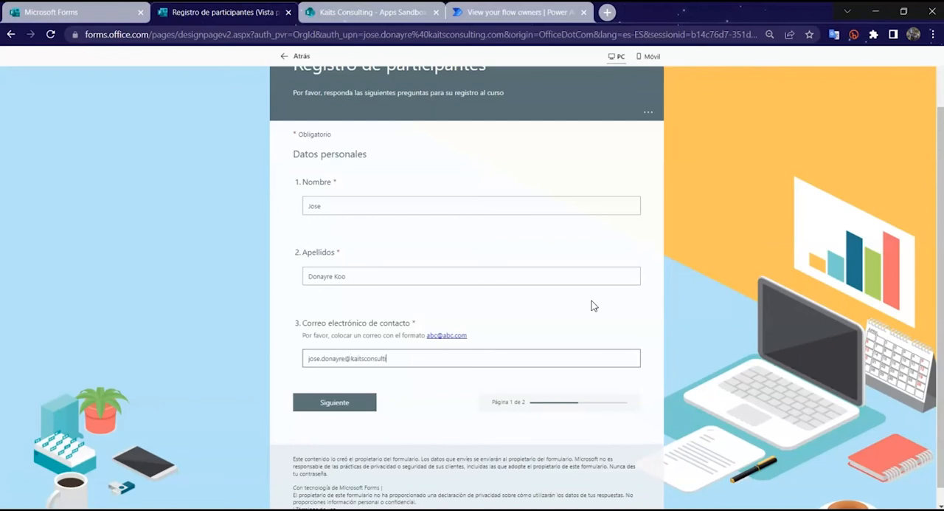
click(328, 401)
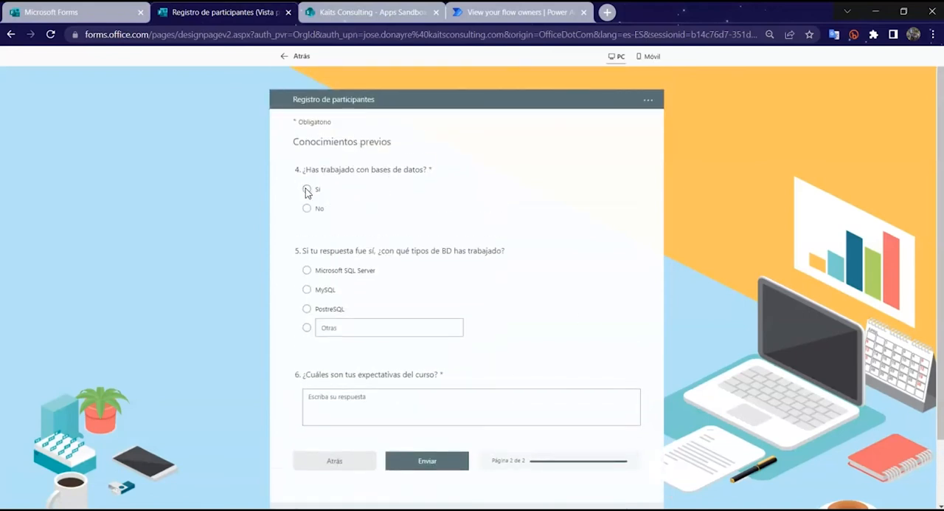
Step: Answer No to the database question, enter "Pasarlo bien y aprender mucho" as the course expectations, and submit the response
click(308, 209)
scroll(369, 270, down, 2)
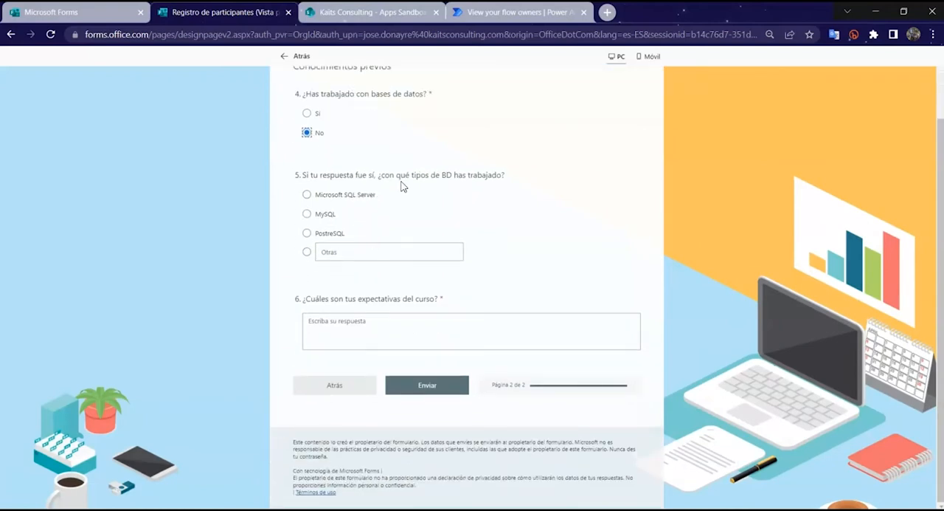
click(528, 318)
text(Pasarlo bien y aprender mucho)
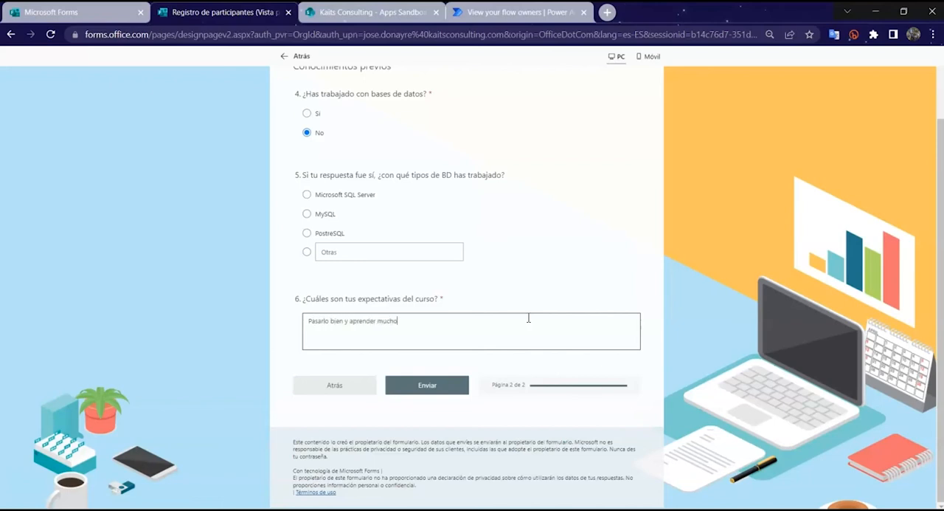
click(441, 385)
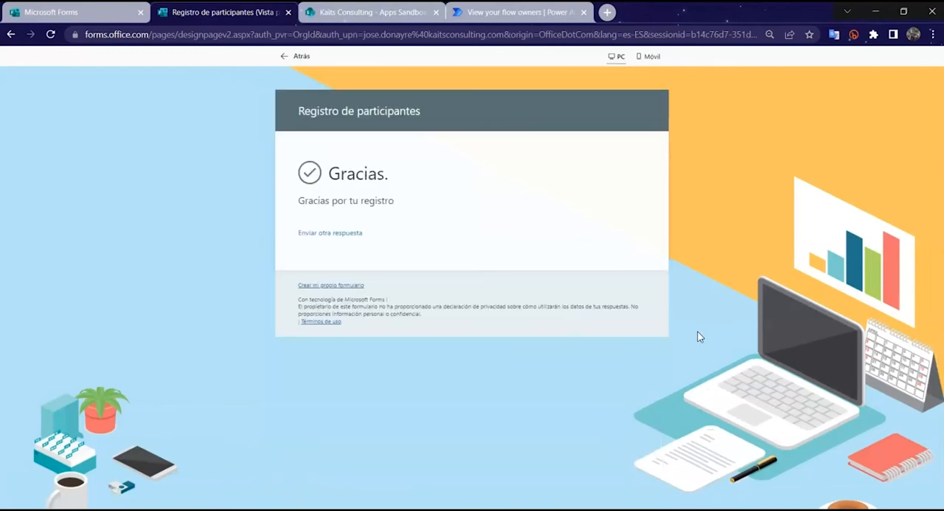
drag(298, 201, 403, 209)
click(458, 214)
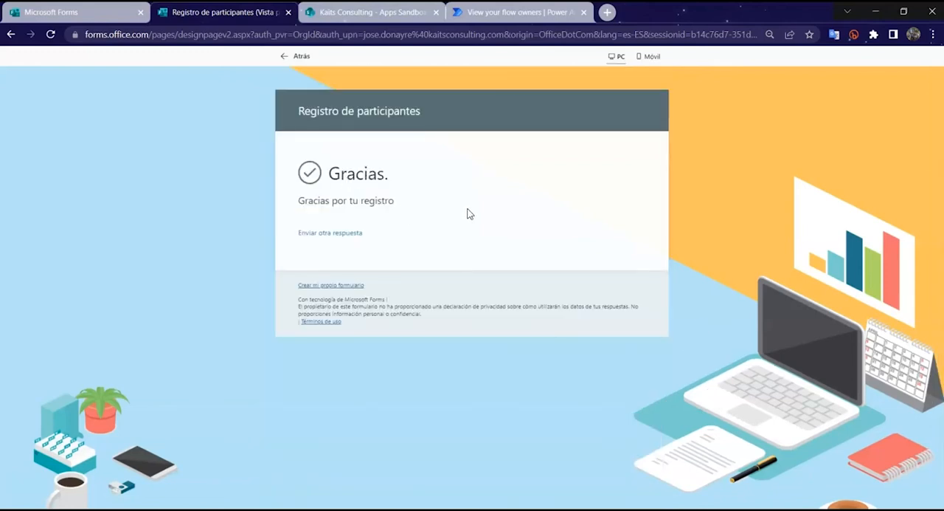
Step: Switch to Power Automate, refresh the flow's 28-day run history and open its run
click(517, 11)
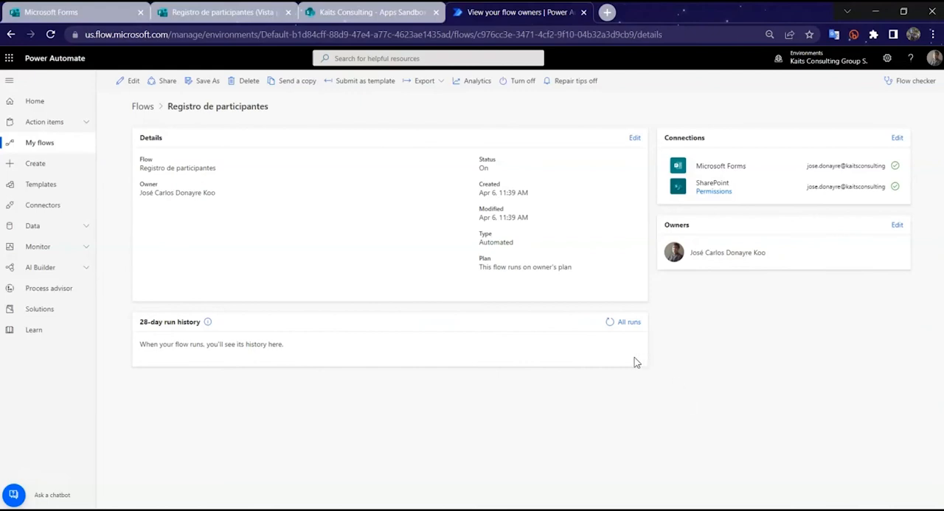
click(609, 322)
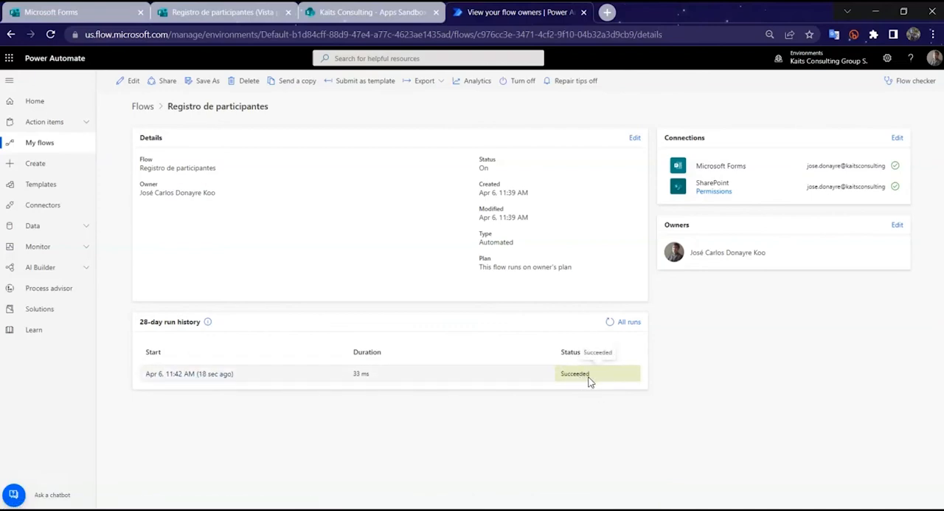
click(215, 375)
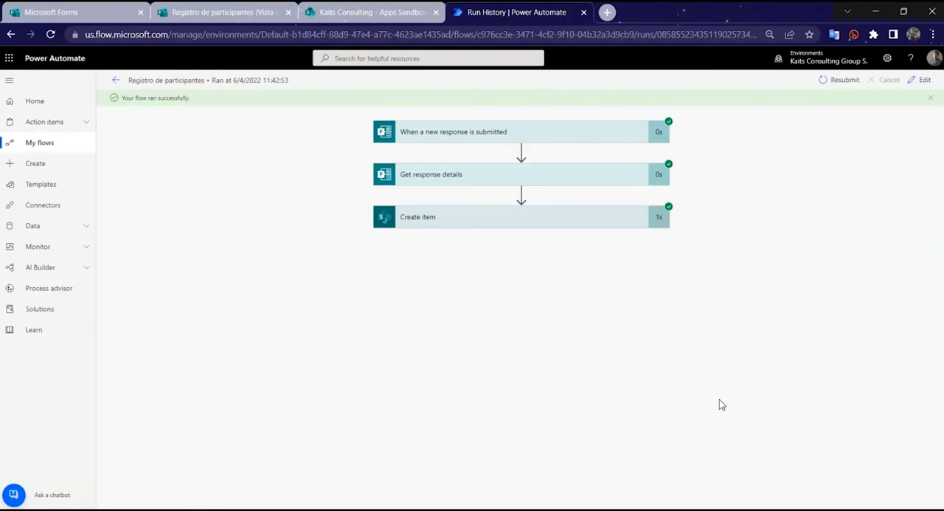
Step: Examine the run's inputs and outputs for the form trigger and the Get response details action
click(440, 132)
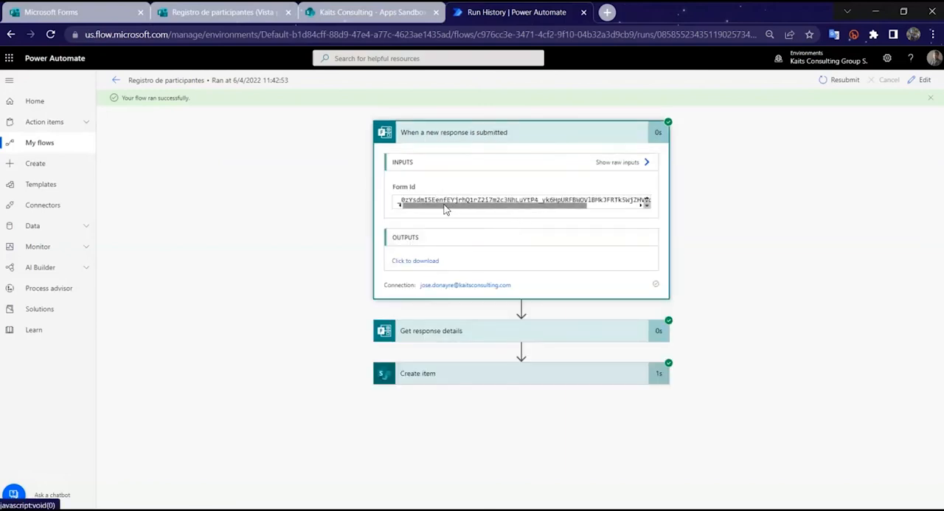
click(515, 133)
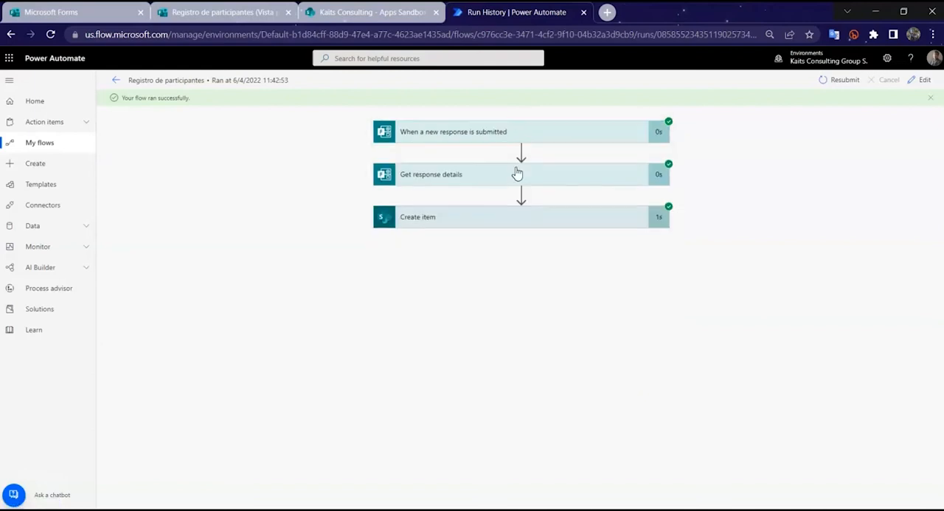
click(518, 173)
scroll(561, 274, down, 3)
scroll(559, 276, up, 3)
scroll(516, 251, down, 1)
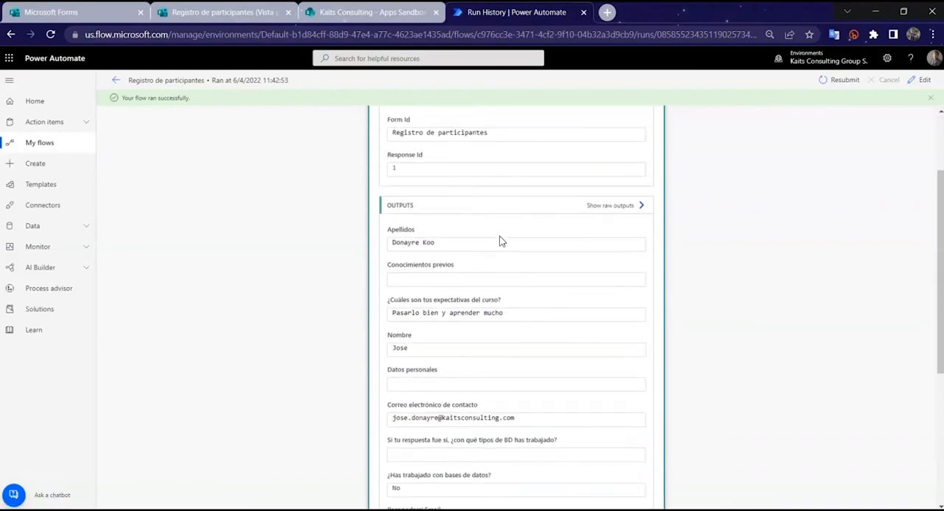
scroll(480, 237, down, 2)
scroll(465, 235, down, 4)
scroll(465, 213, up, 6)
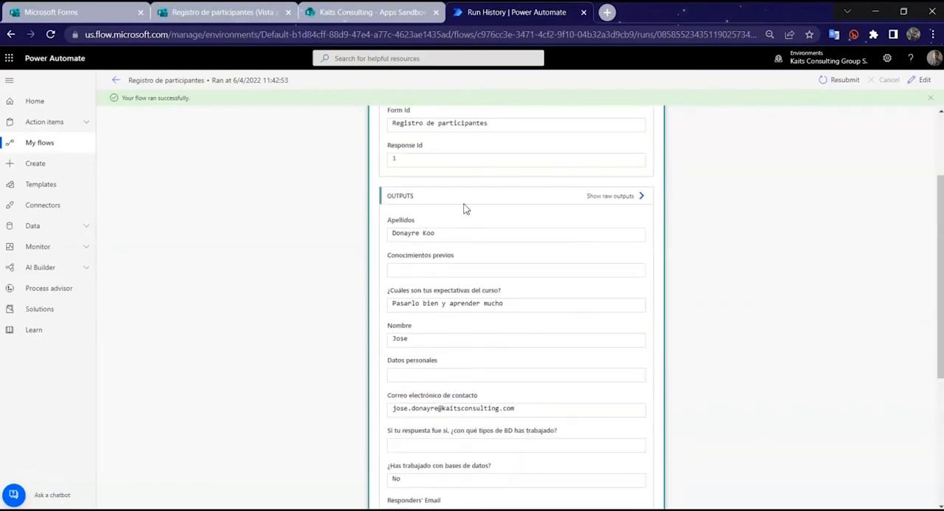
scroll(465, 209, up, 3)
click(472, 183)
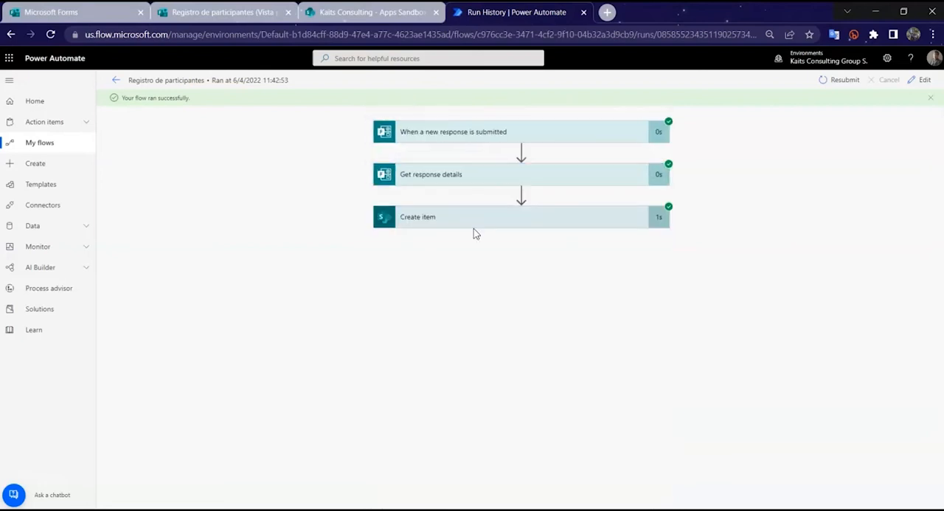
Step: Examine the run's Create item values and check the new entry in the PARTICIPANTES list in SharePoint
click(513, 220)
scroll(568, 238, down, 3)
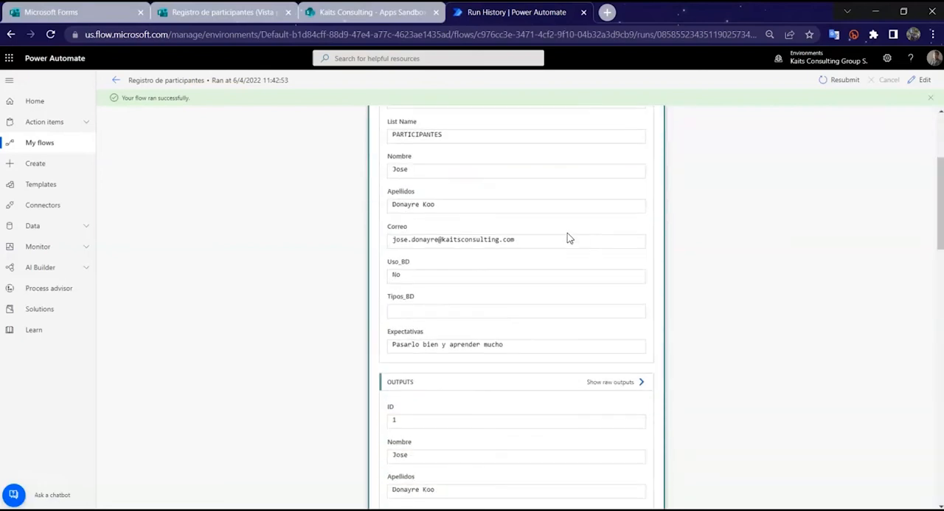
scroll(736, 343, down, 3)
scroll(605, 365, up, 3)
scroll(690, 362, down, 3)
scroll(664, 359, up, 5)
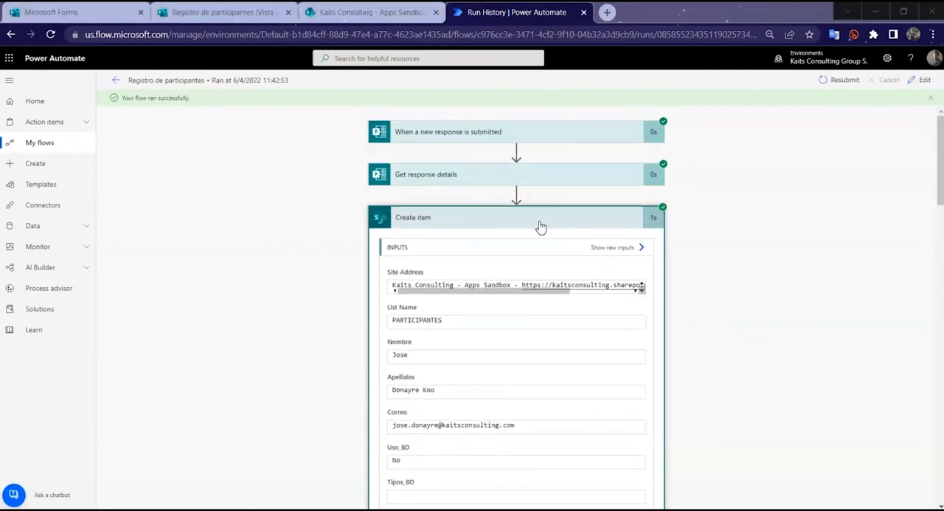
click(373, 12)
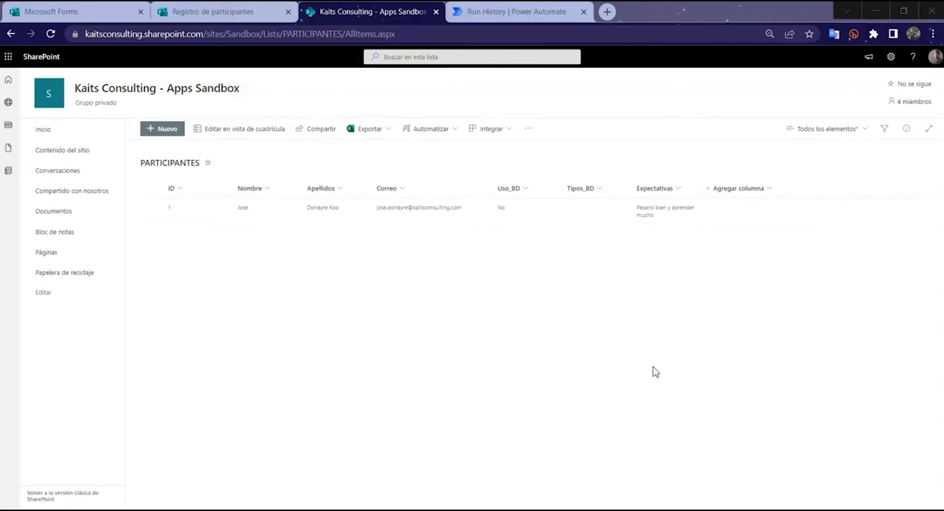
Step: Return to Power Automate, reopen the flow for editing and add the Office 365 Outlook action Send an email (V2) after Create item
click(540, 12)
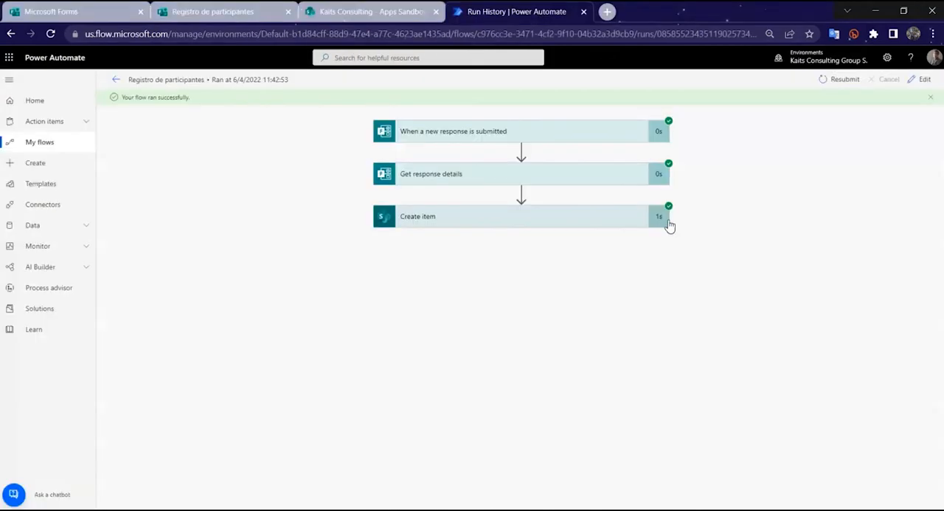
click(115, 80)
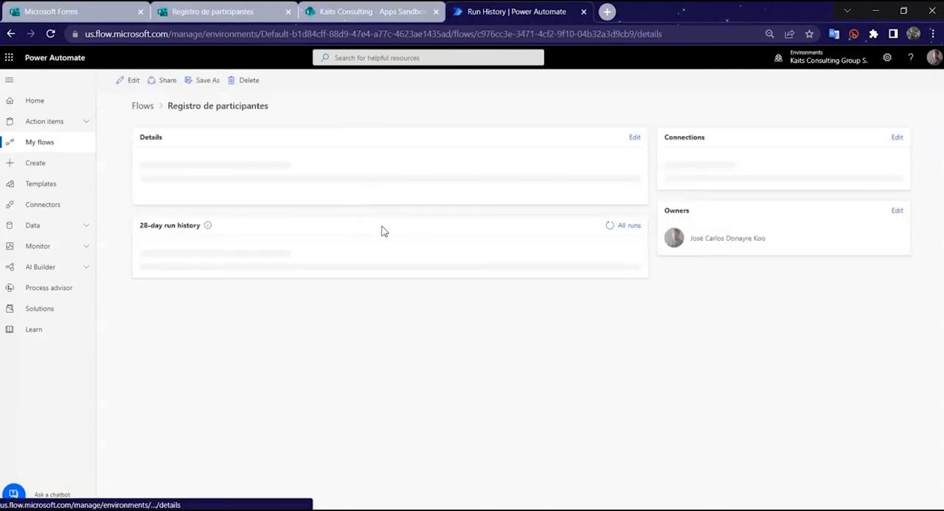
click(127, 80)
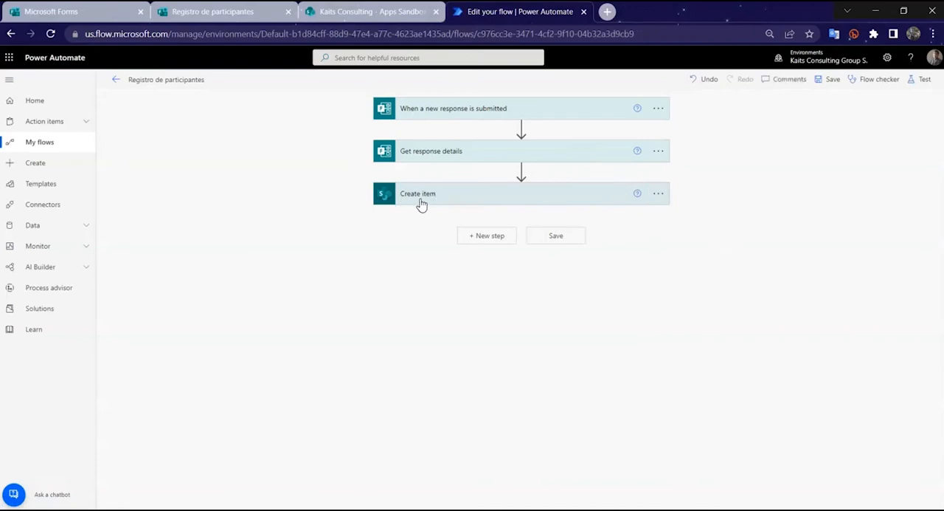
click(483, 242)
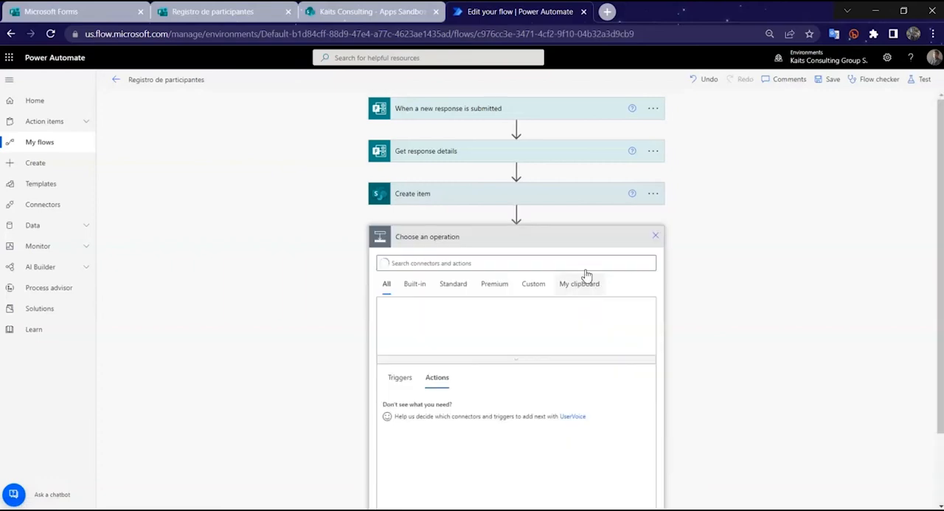
text(send email)
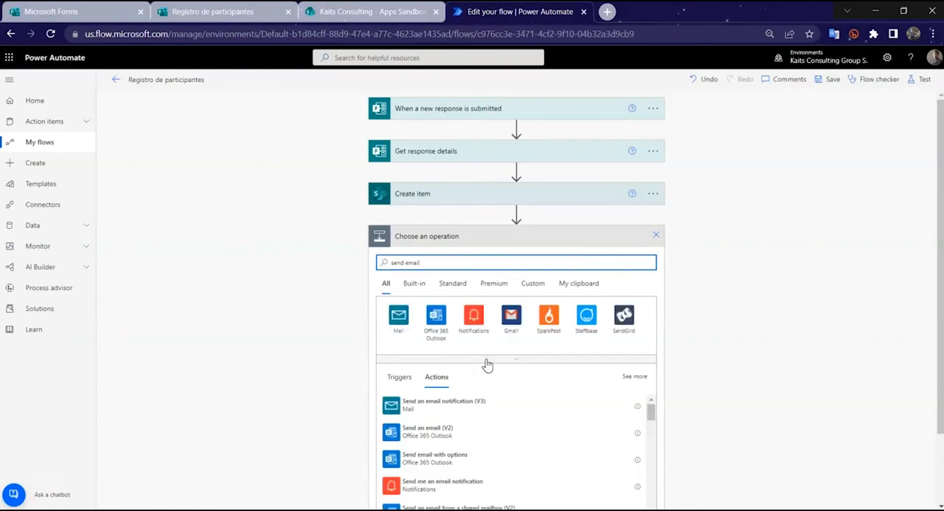
click(468, 435)
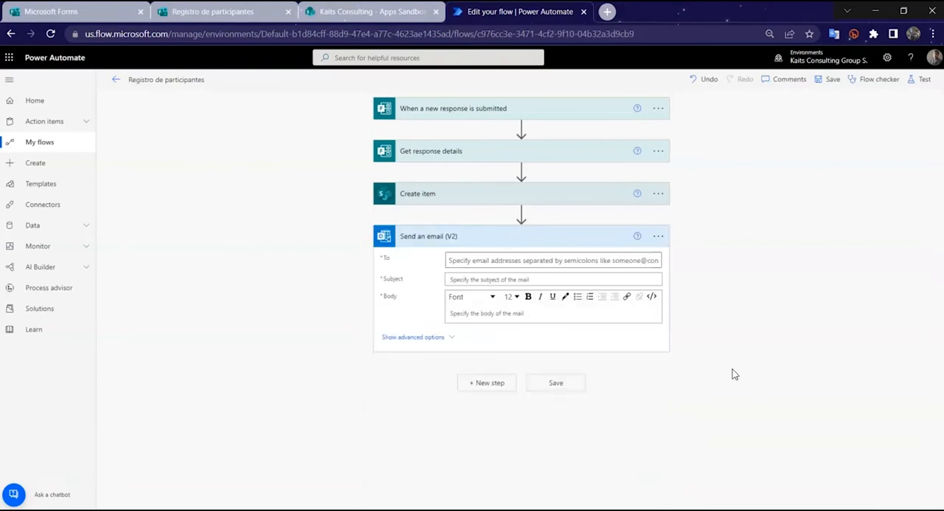
Step: Expand the advanced options of the Send an email (V2) action and review the available fields
click(443, 337)
scroll(704, 335, down, 2)
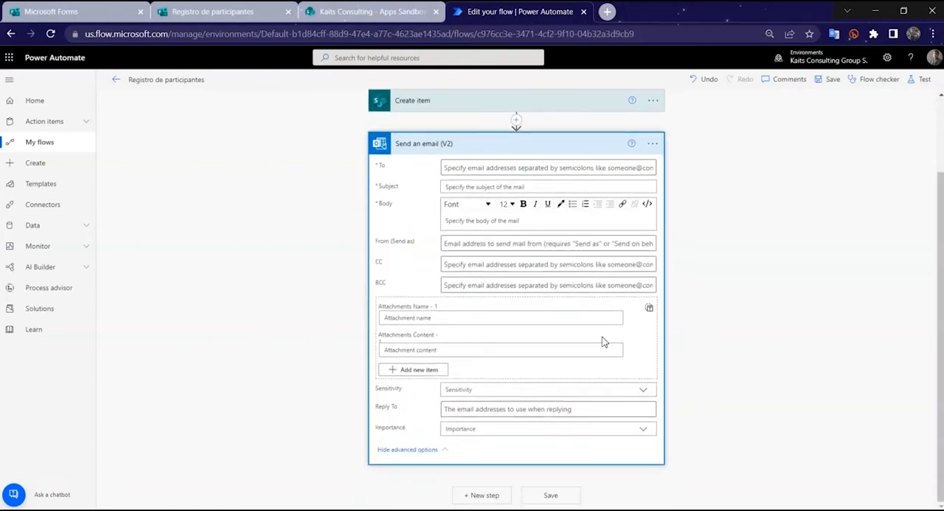
scroll(603, 342, up, 1)
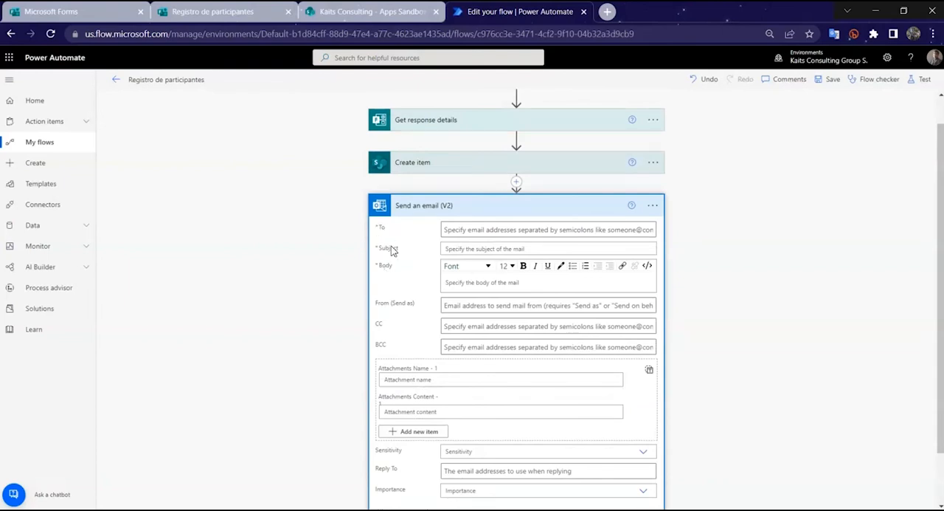
Step: Hide the advanced options, address the email to the flow owner and set its subject to "Registro de participante"
scroll(388, 272, down, 2)
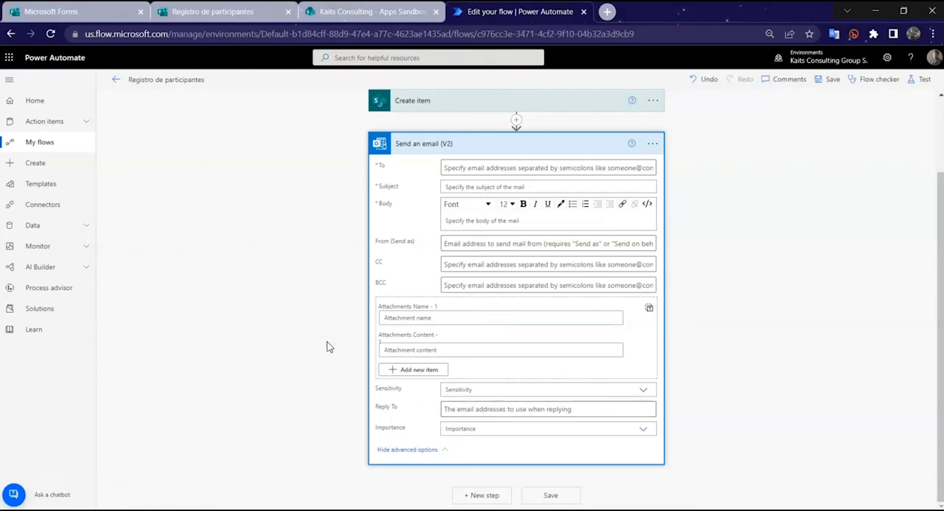
click(428, 450)
click(509, 262)
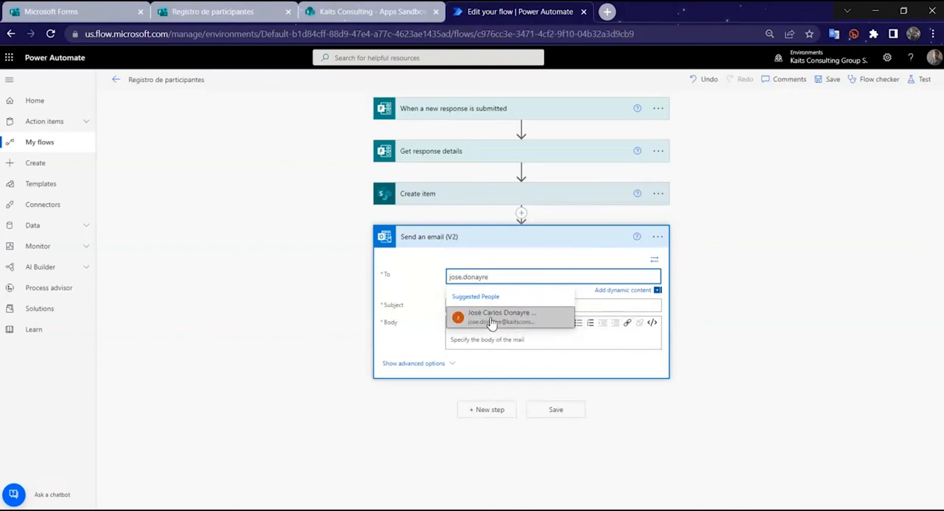
click(552, 319)
click(554, 303)
text(Registro de participante)
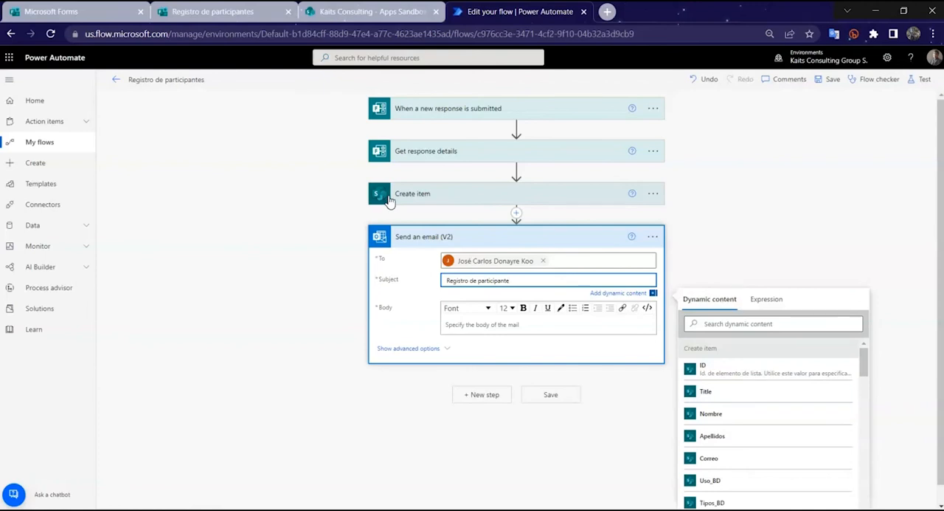
Step: Write the email body as "Se ha registrado la participación de" followed by the Create item values Nombre and Apellidos
scroll(735, 417, down, 1)
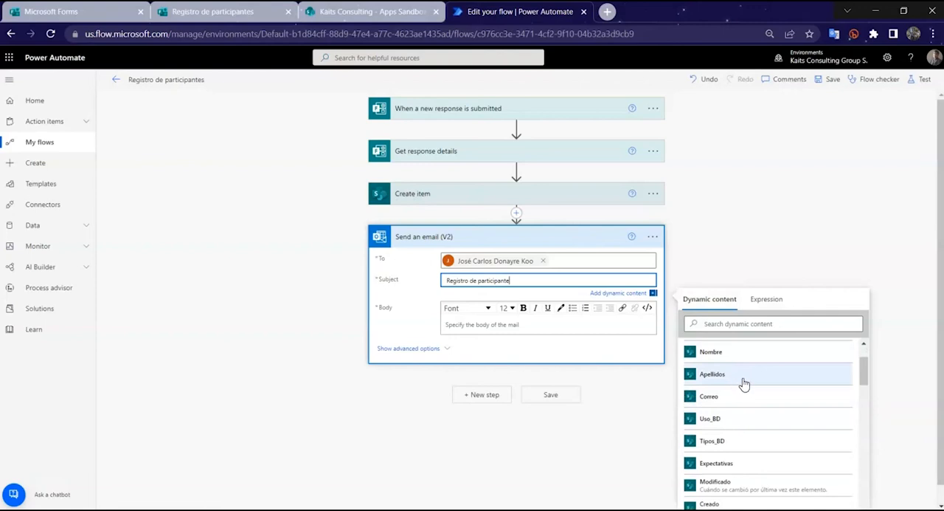
click(567, 329)
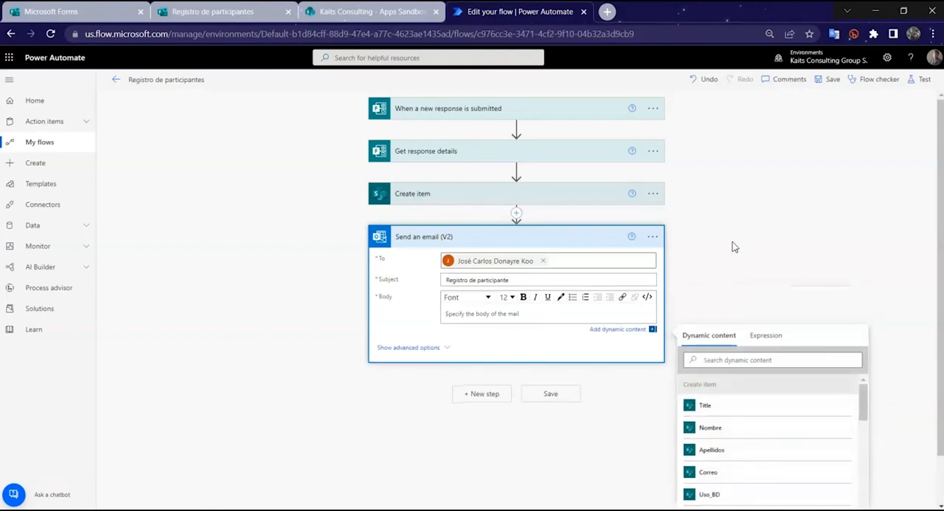
text(Se ha registrado la participación de)
click(774, 426)
text(y)
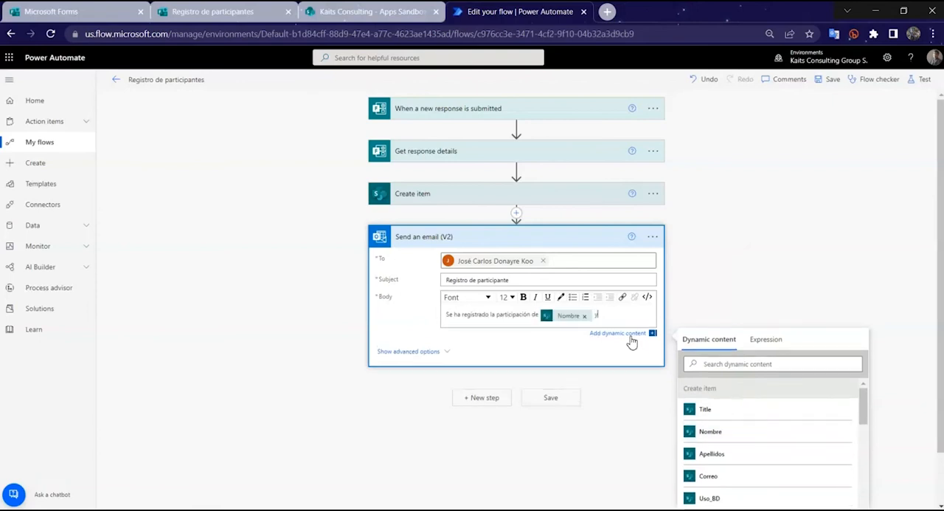
click(741, 453)
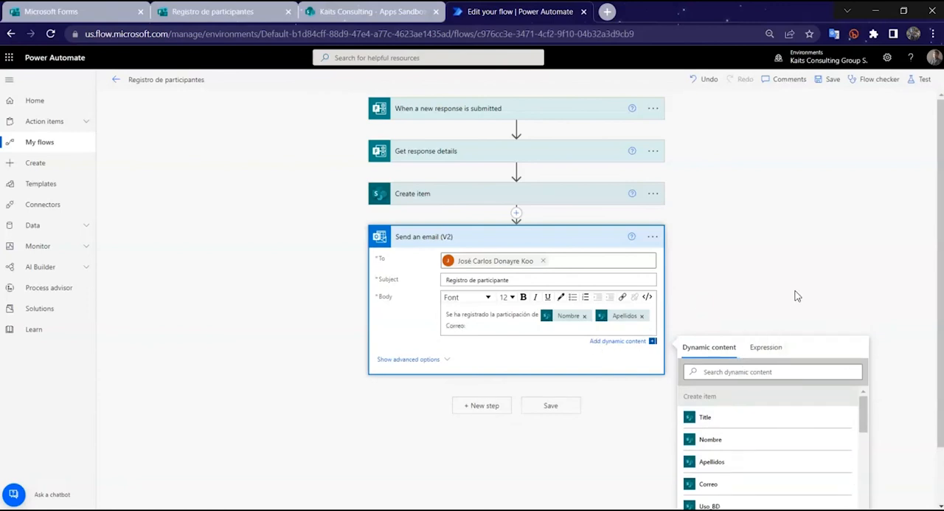
Step: Complete the body's second line, "Correo:", with the Correo value from Create item and save the flow
scroll(769, 314, down, 1)
click(782, 416)
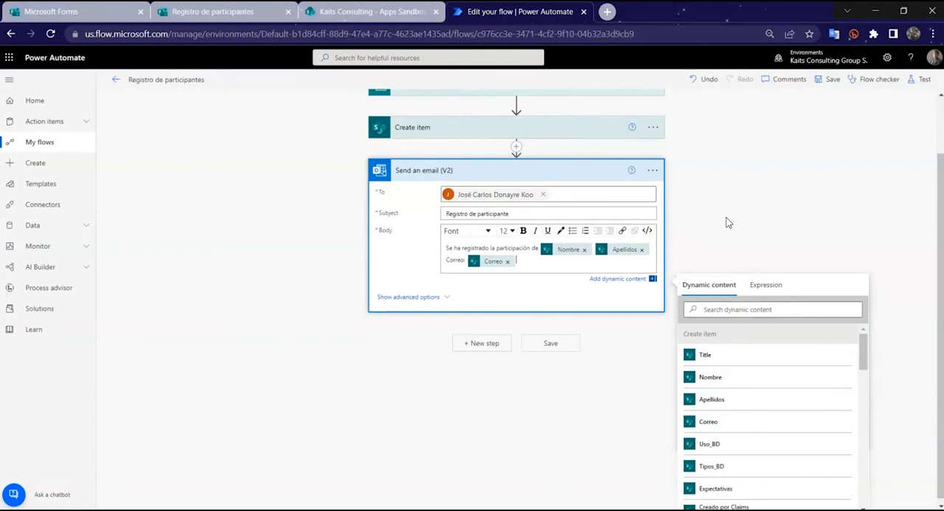
click(727, 221)
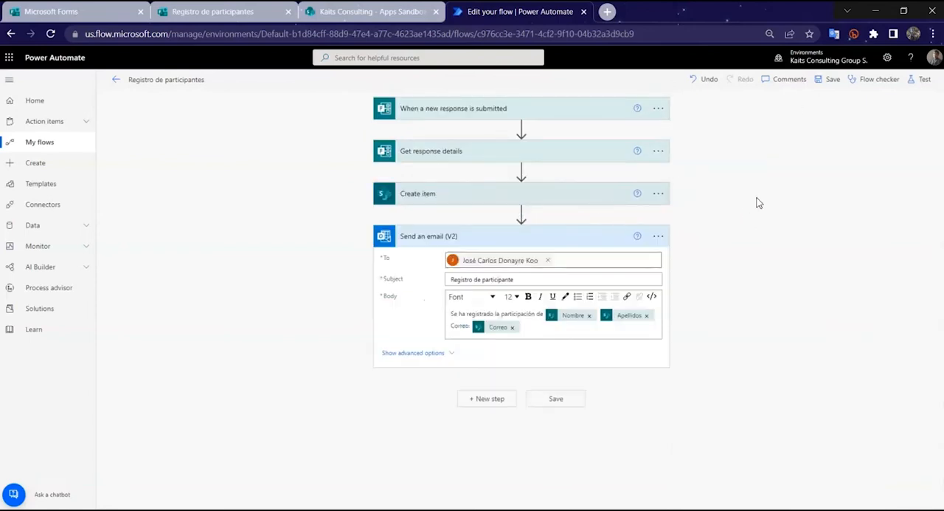
click(831, 79)
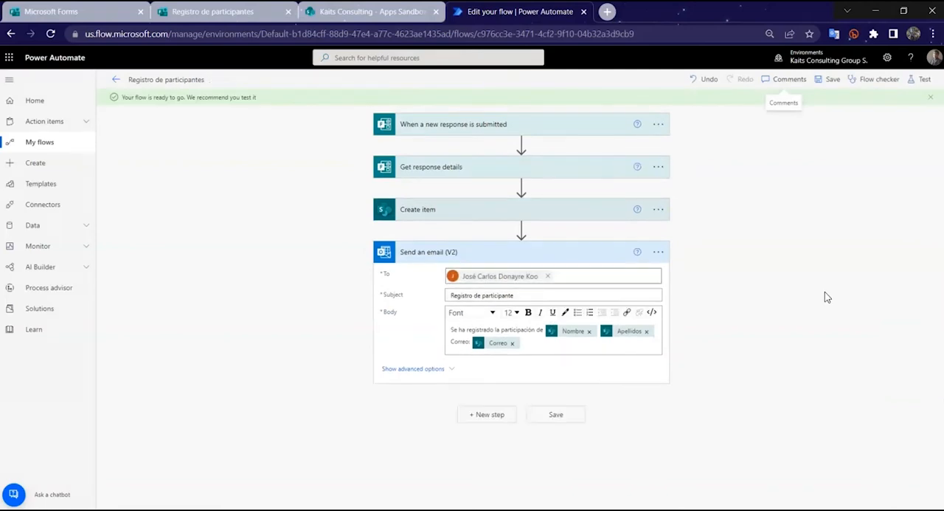
Step: Preview the Registro de participantes form, fill in a participant's first name, surname and contact e-mail, and continue to the second page
click(221, 11)
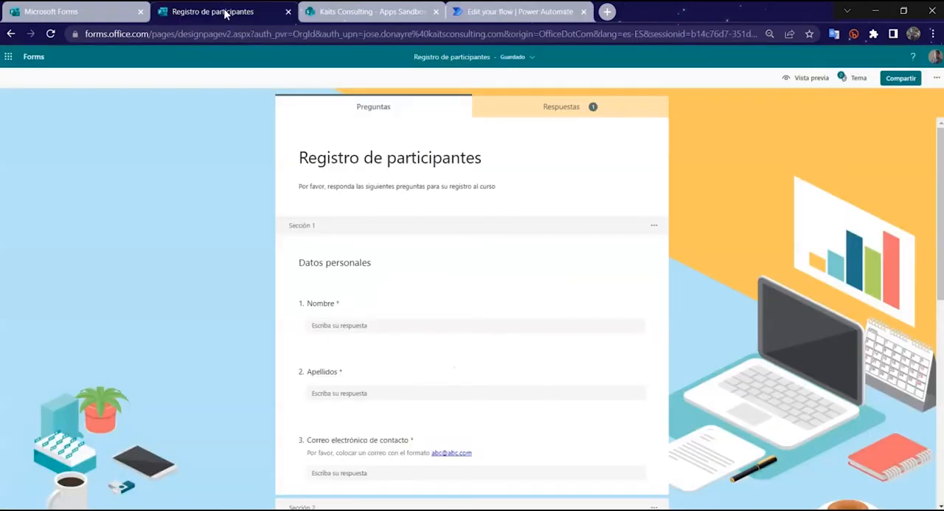
click(801, 78)
click(539, 265)
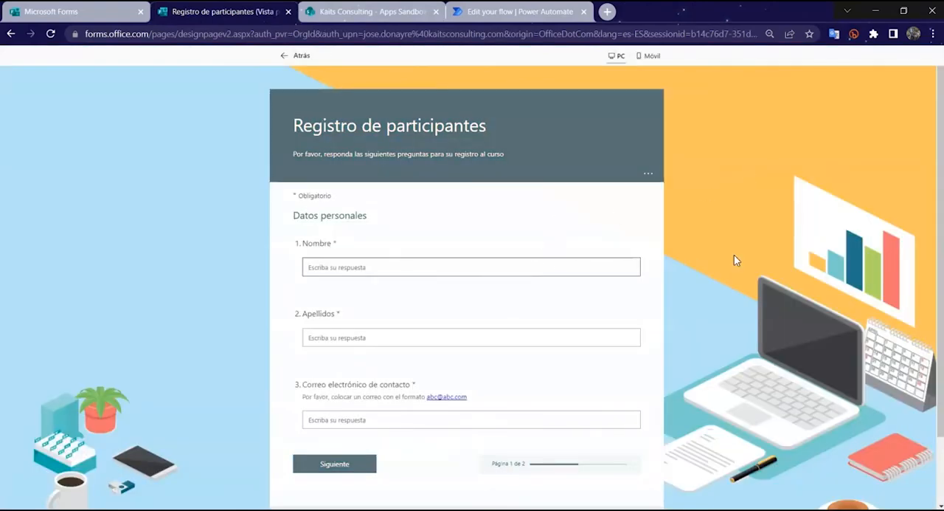
key(Tab)
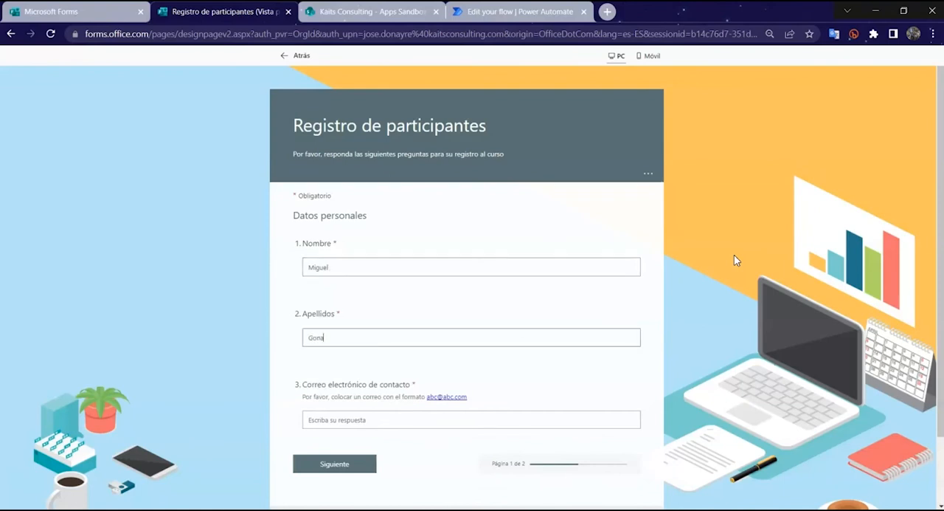
key(Tab)
text(mig)
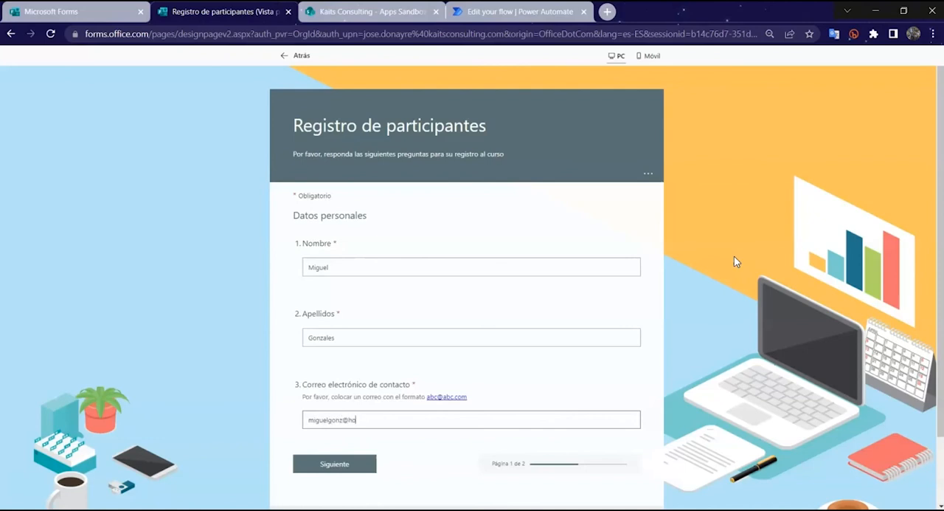
click(354, 465)
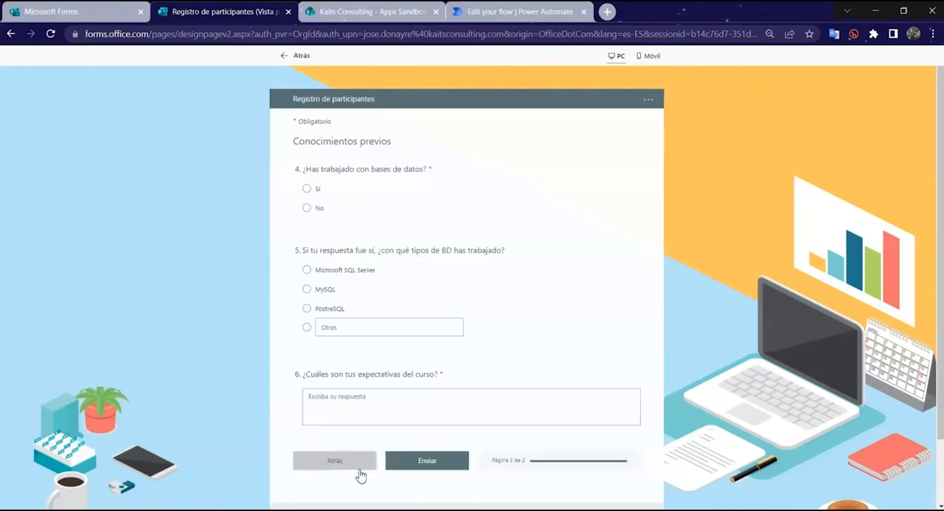
Step: Answer "Sí" to database experience, choose Microsoft SQL Server, enter "Aprender mucho" as the course expectations and submit the response
click(307, 188)
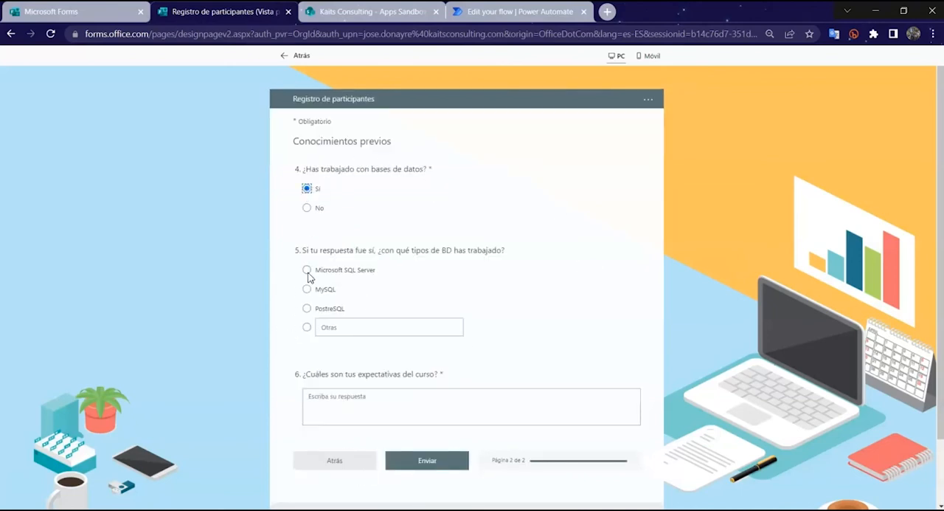
click(347, 270)
scroll(472, 275, down, 1)
click(413, 346)
text(Aprender mucho)
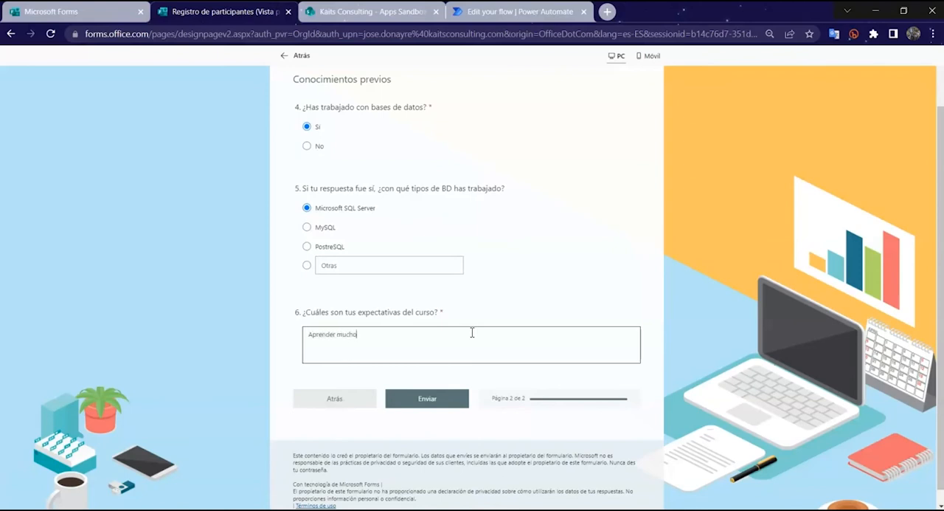
click(451, 399)
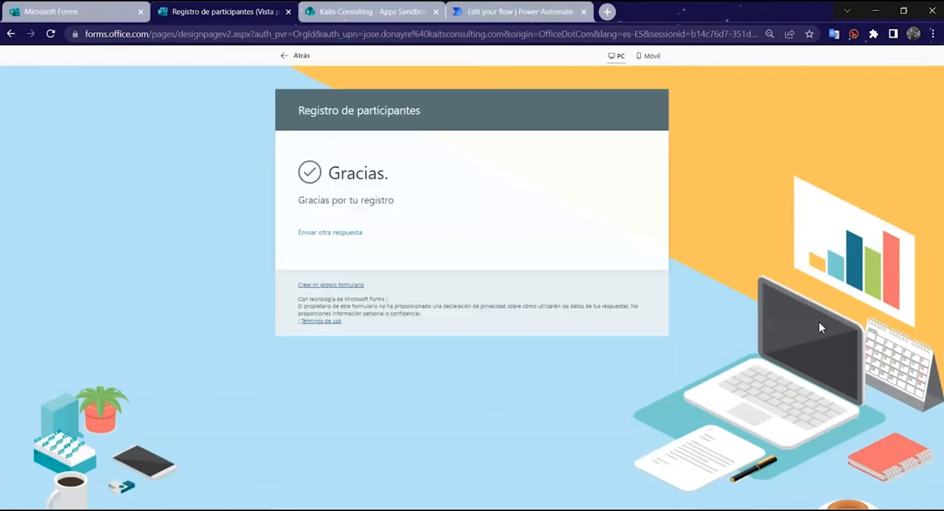
Step: Return to Power Automate, open the latest run of the flow and examine the inputs of its Send an email (V2) action
click(531, 18)
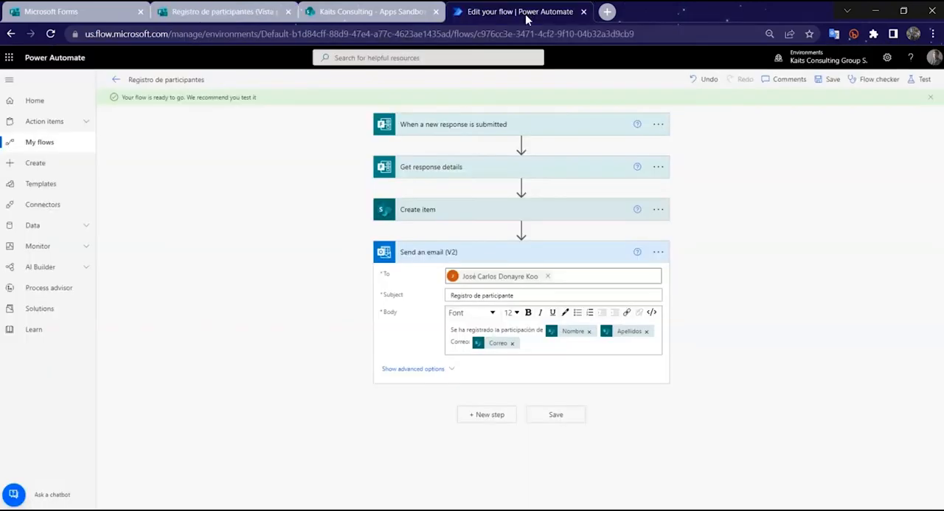
click(116, 80)
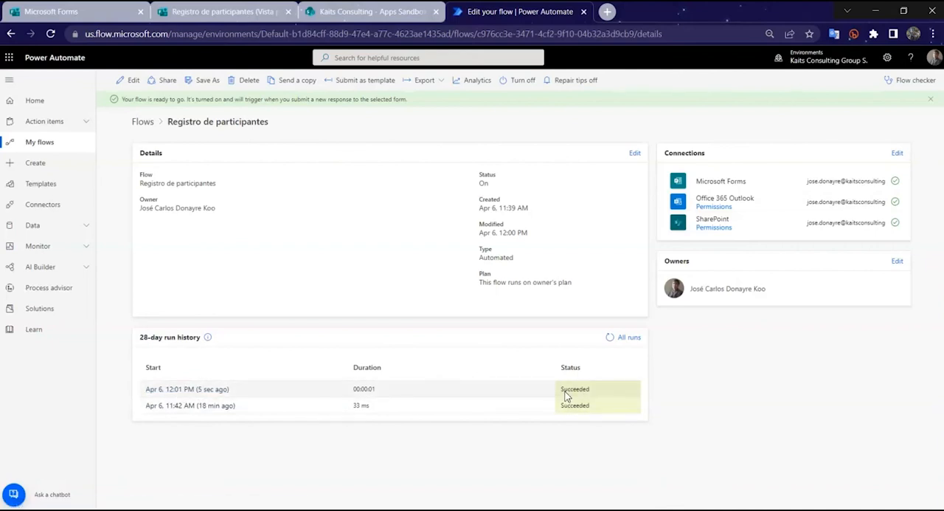
click(222, 391)
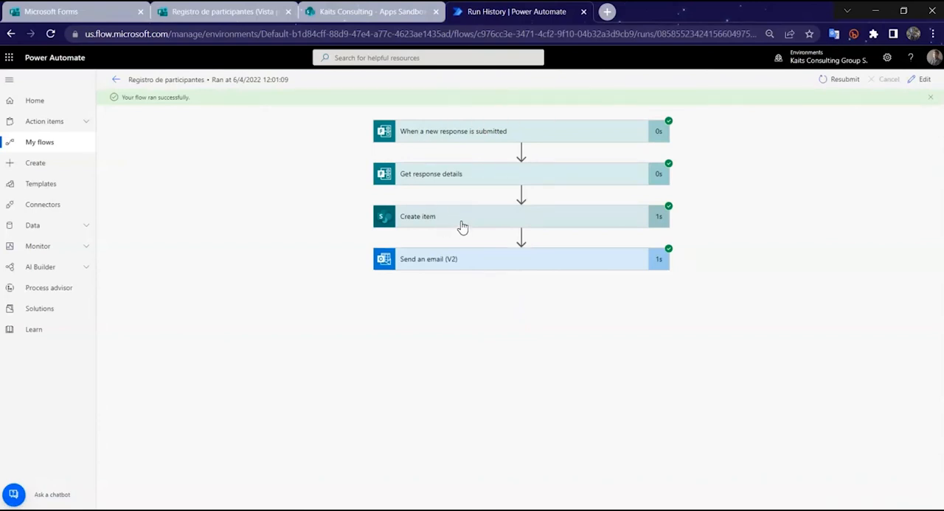
click(492, 260)
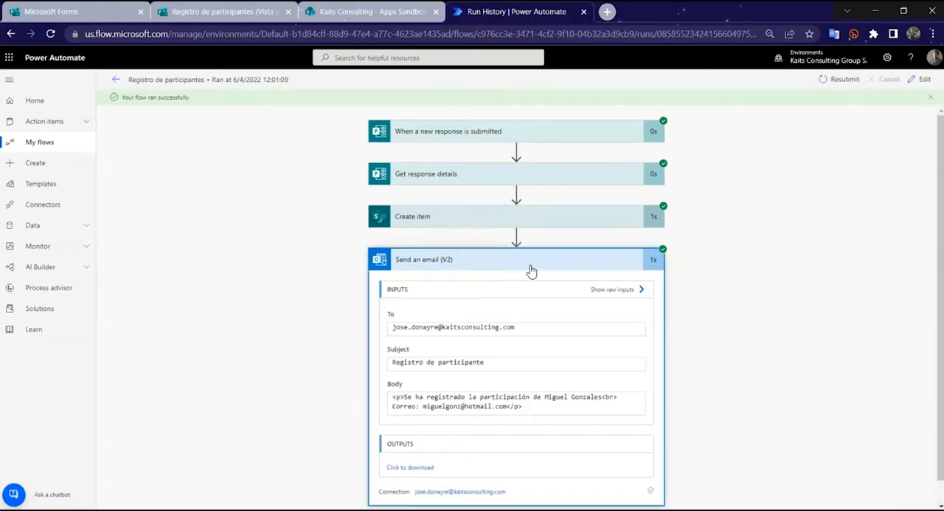
click(518, 243)
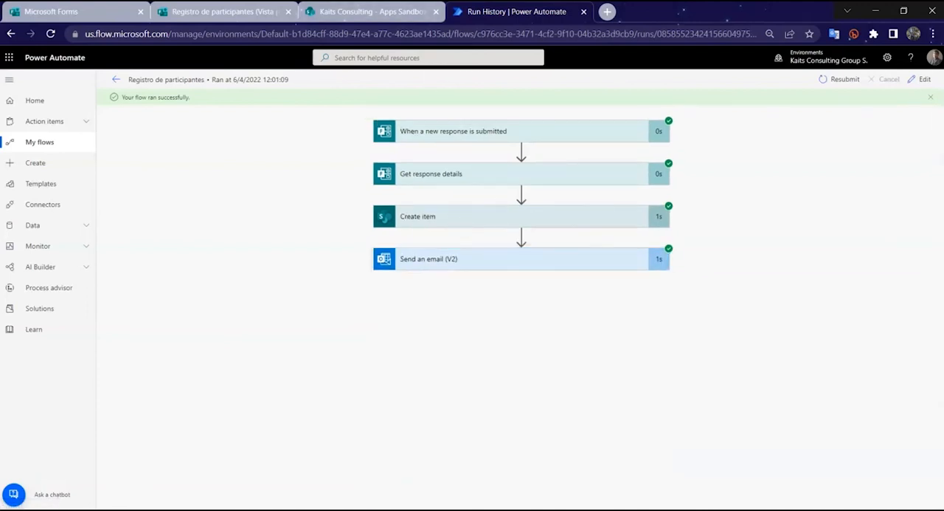
Step: Check the new entry in the PARTICIPANTES list in SharePoint and read the subject and body of the notification email in Outlook
click(372, 11)
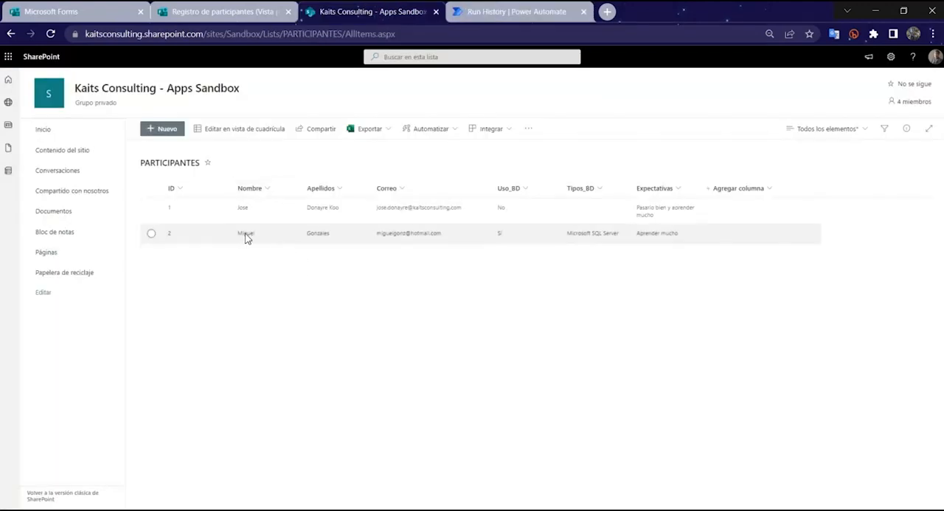
click(124, 509)
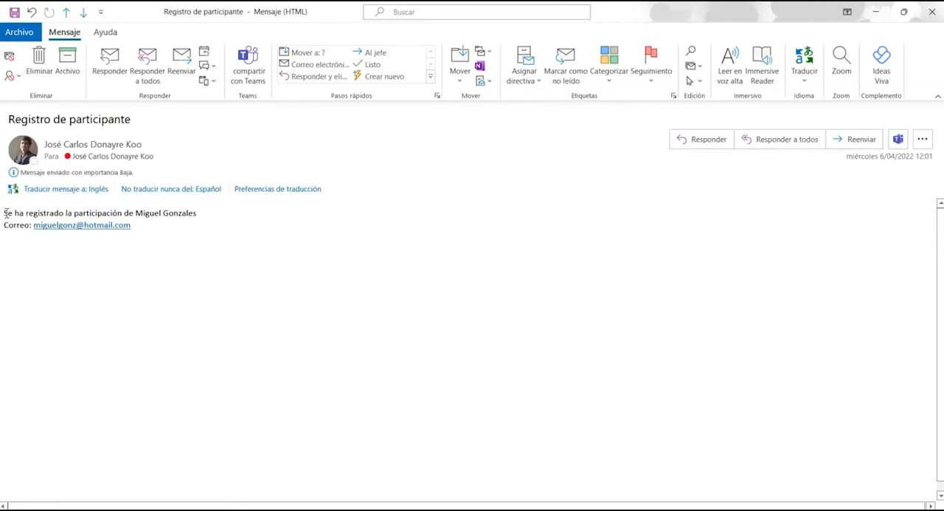
drag(3, 213, 200, 214)
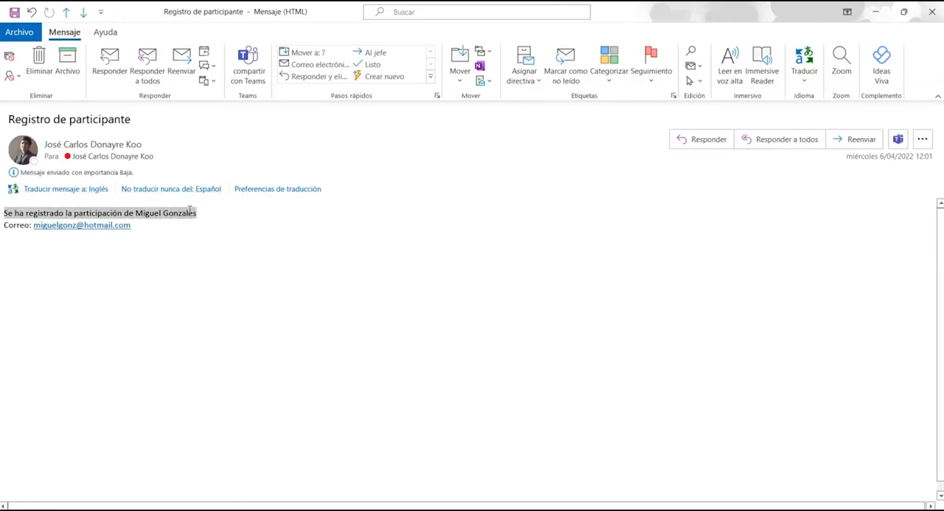
click(215, 217)
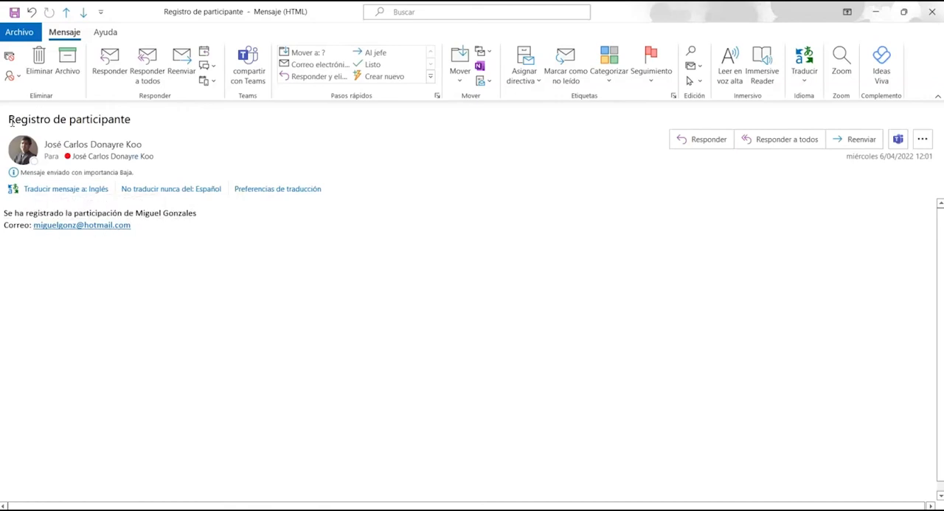
drag(12, 123, 138, 126)
click(933, 11)
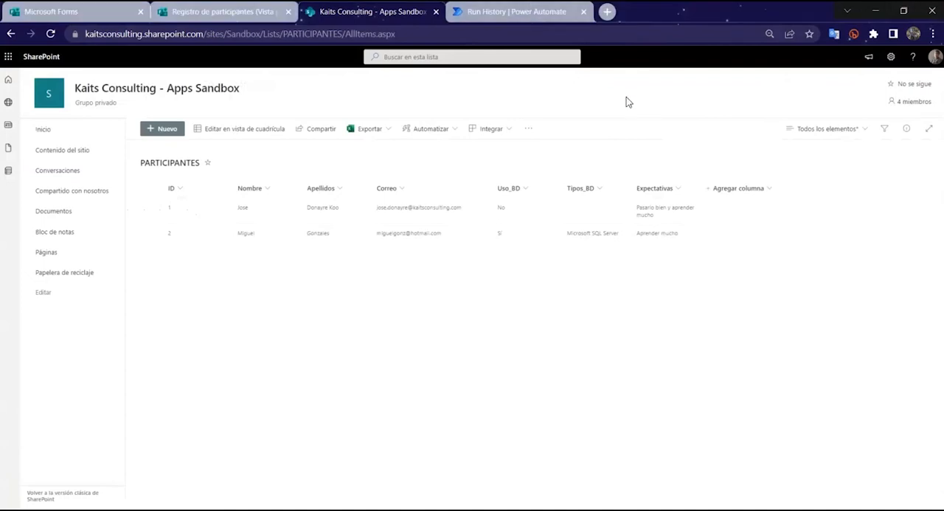
Step: Return to the form editor and review how question 5, about the database types, accepts several answers
key(ctrl+shift+Tab)
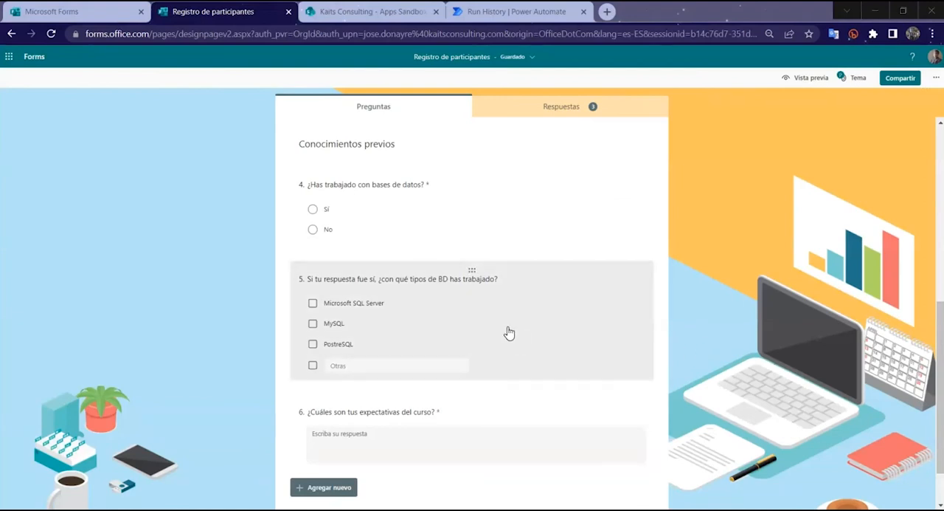
click(510, 332)
click(486, 436)
click(486, 436)
click(712, 376)
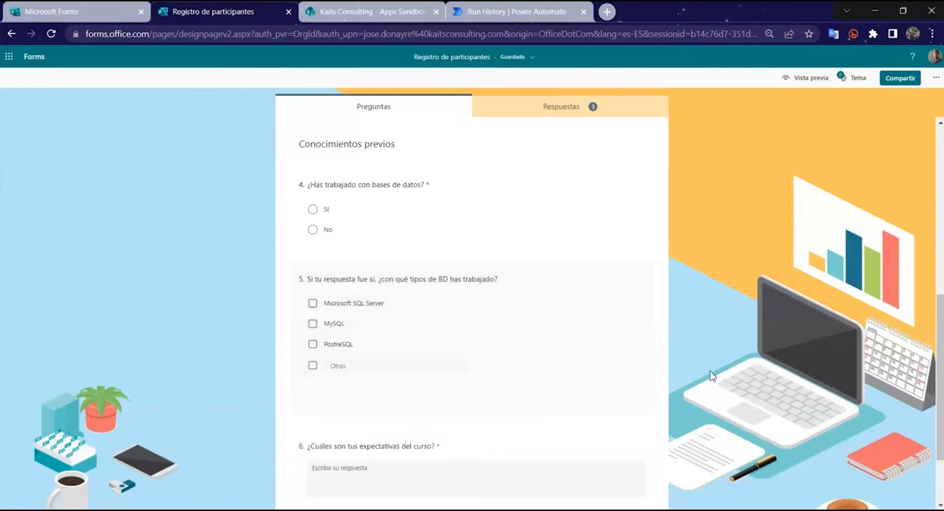
Step: Examine the Tipos_BD value of the newest entry in the PARTICIPANTES list and switch to the first slide in PowerPoint
click(374, 12)
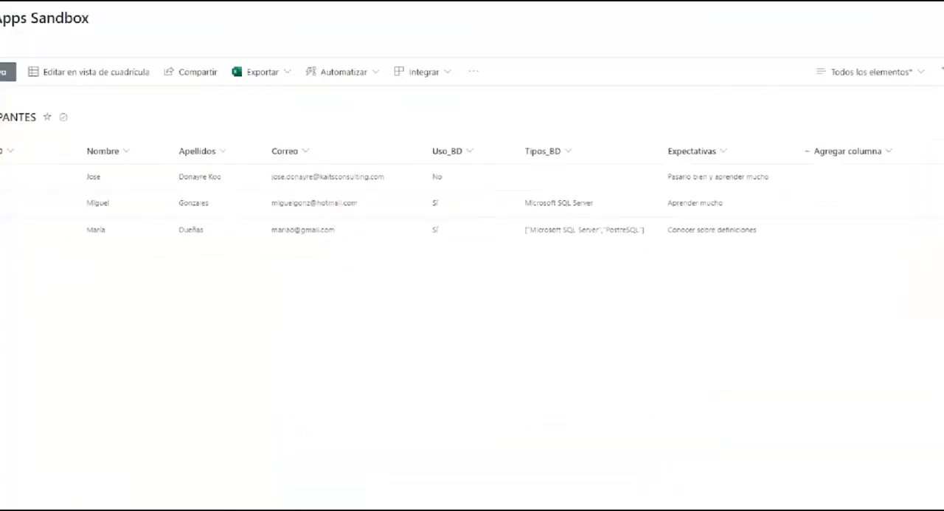
mouse_move(518, 219)
mouse_down()
mouse_move(668, 239)
mouse_move(613, 258)
mouse_up()
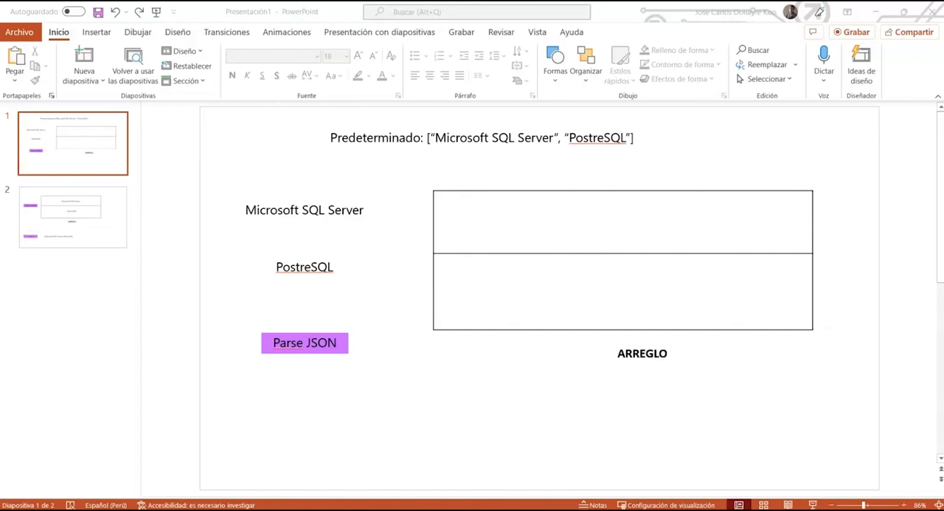
click(72, 143)
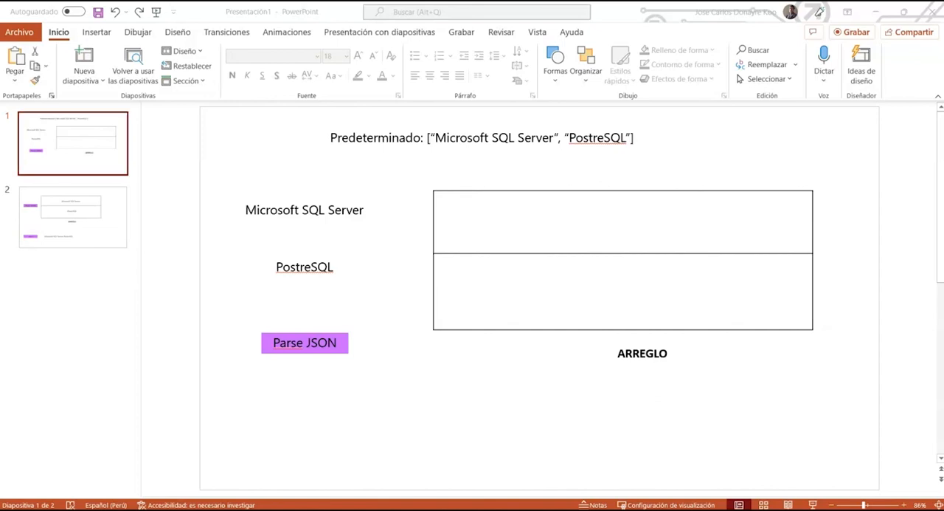
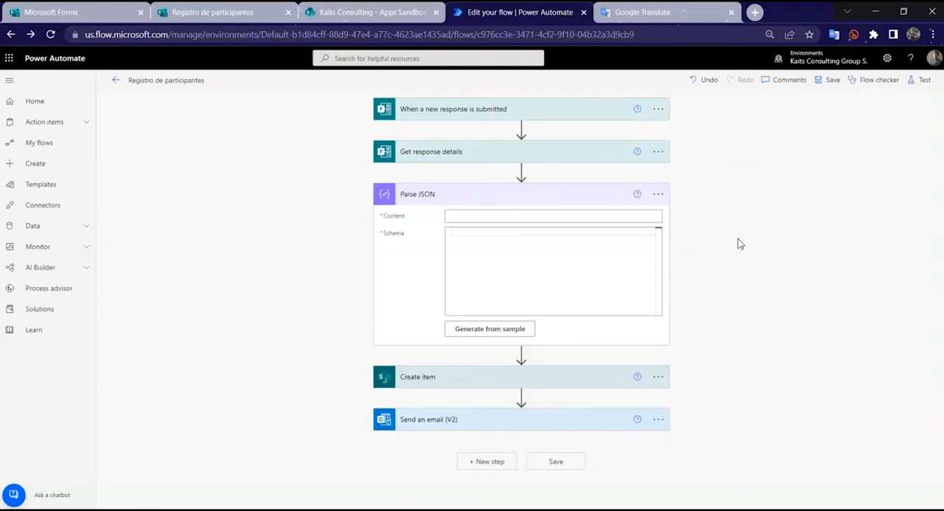
Step: Set the Parse JSON content to the form answer "Si tu respuesta fue sí, ¿con qué tipos de BD has trabajado?"
click(524, 216)
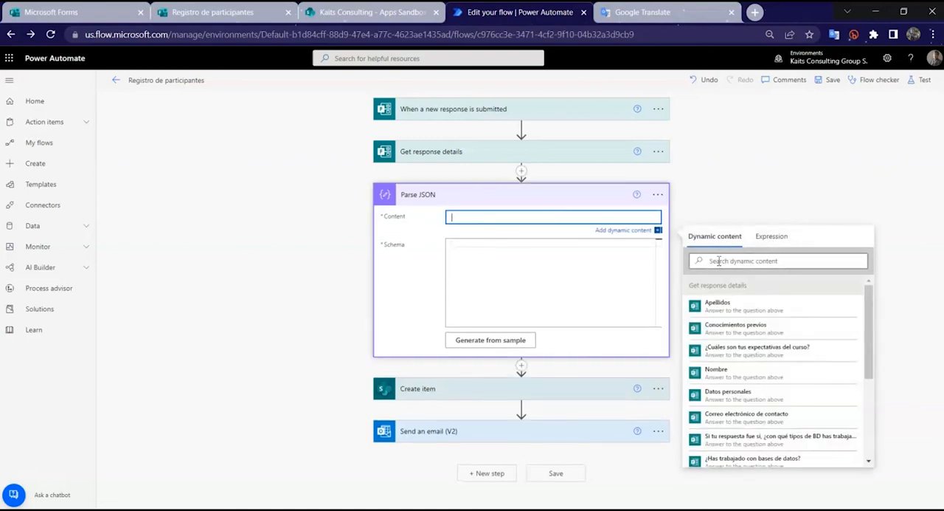
click(762, 260)
text(si)
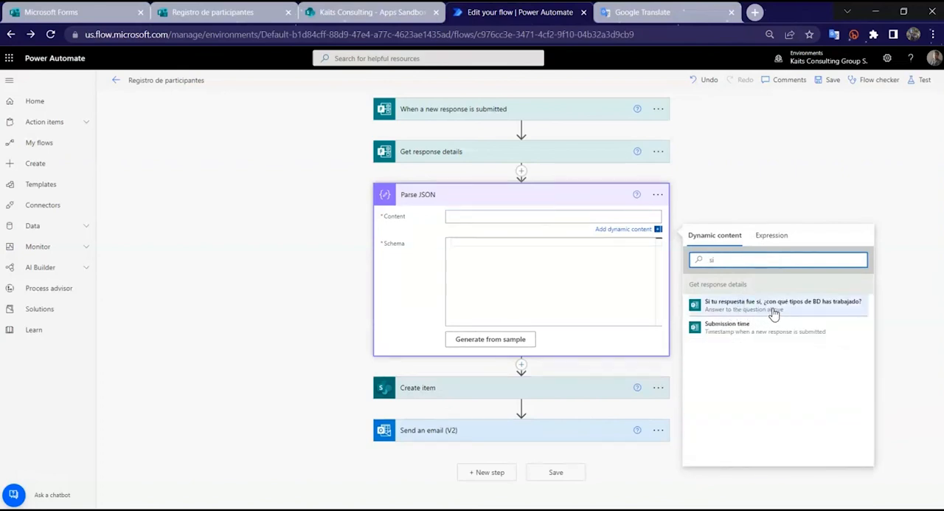
click(818, 314)
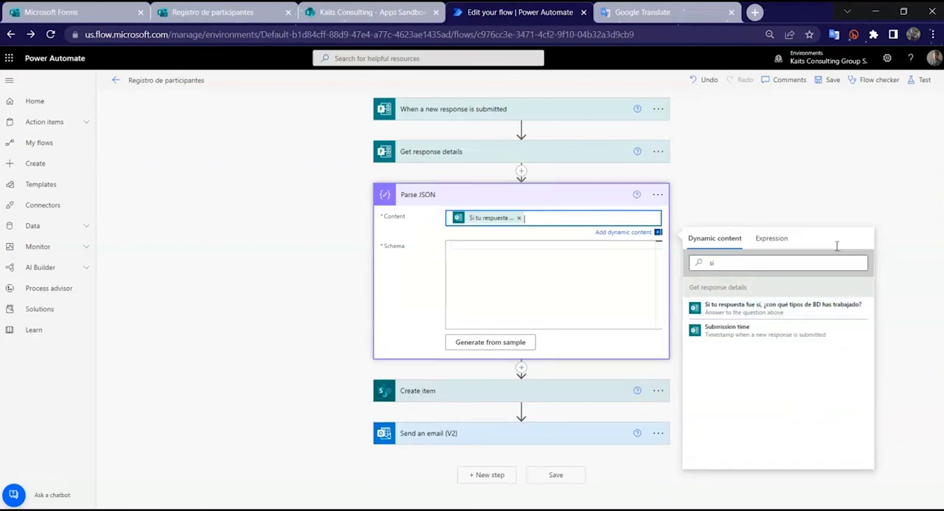
click(579, 264)
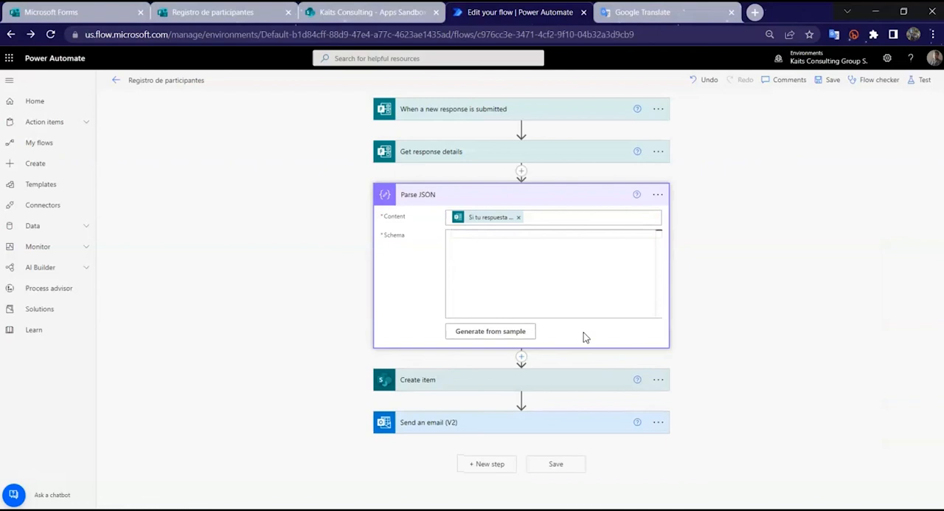
Step: Open the sample payload entry for Parse JSON, copy the Tipos_BD value of entry 3 in the SharePoint PARTICIPANTES list and return to the flow
click(507, 338)
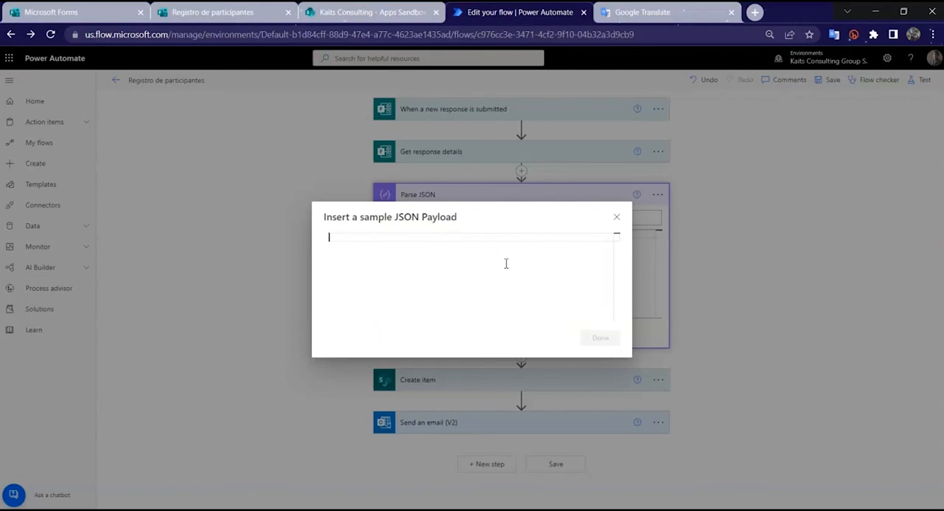
click(373, 12)
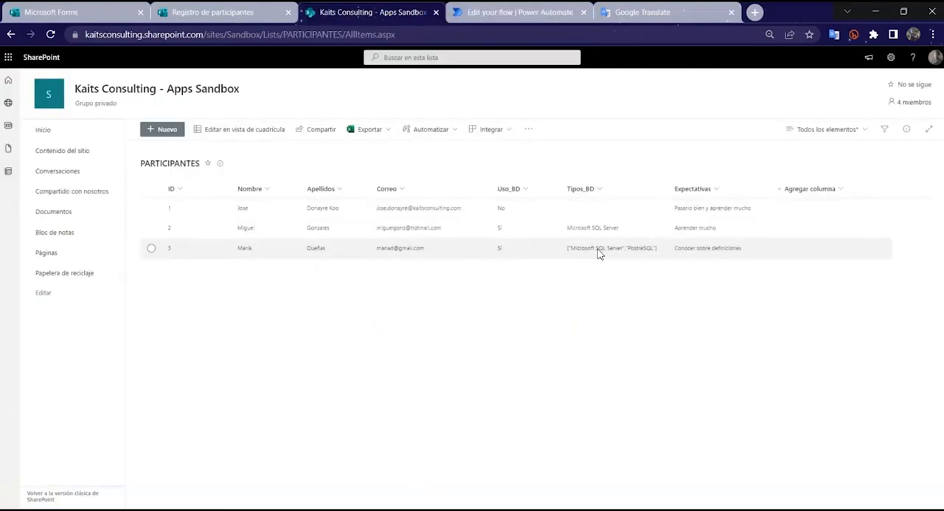
click(259, 132)
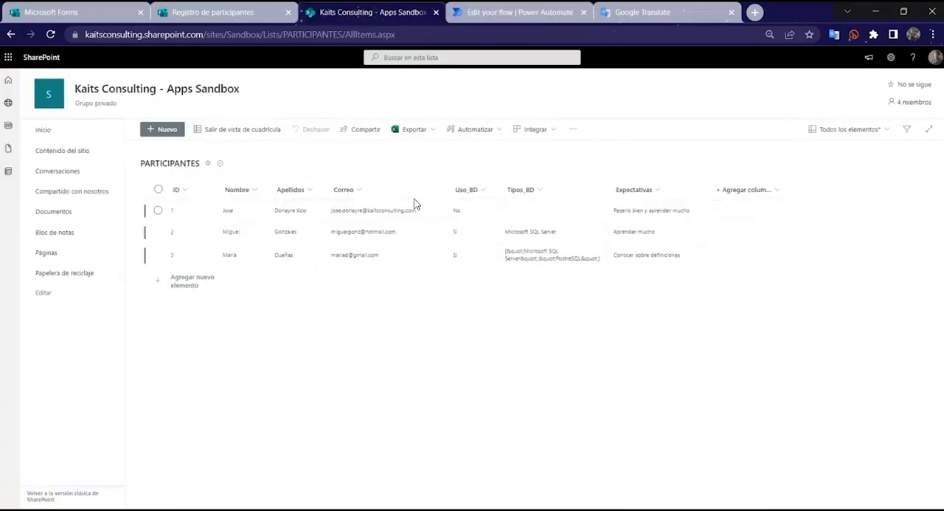
click(583, 256)
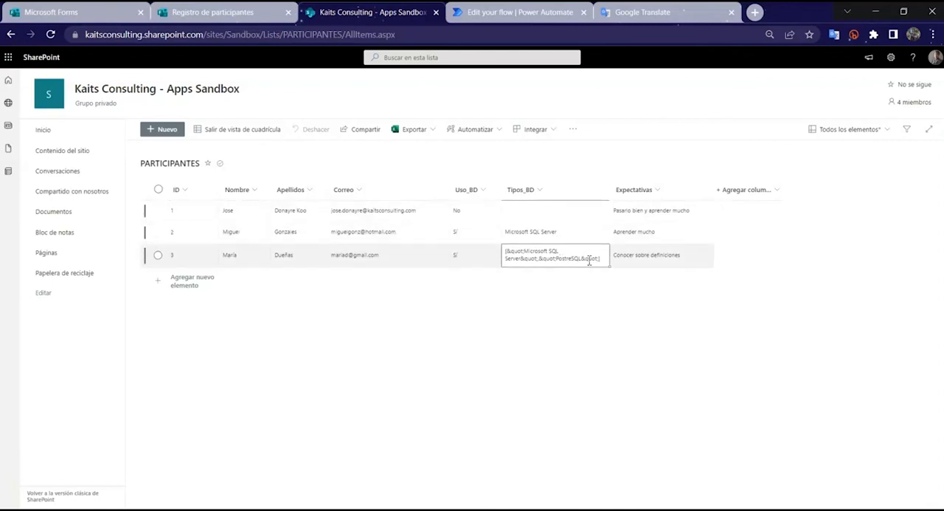
double_click(581, 255)
key(ctrl+a)
key(ctrl+c)
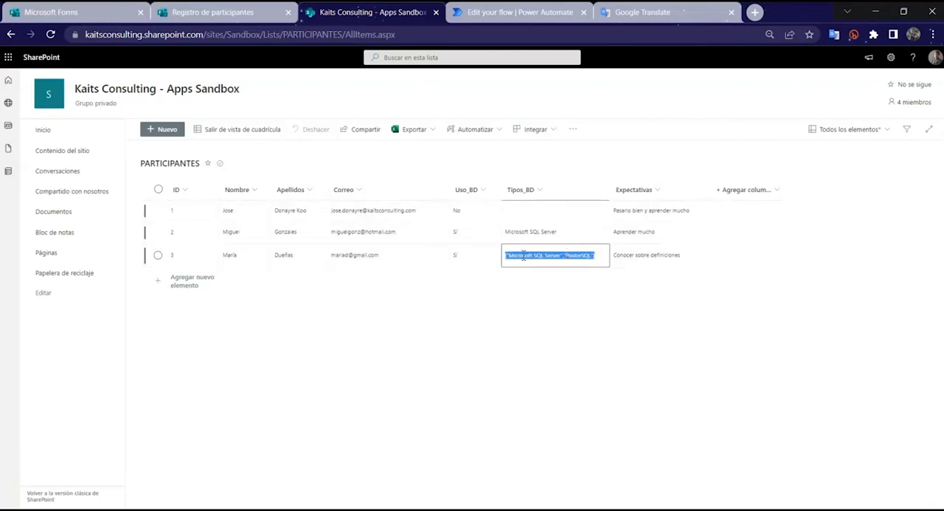
click(243, 129)
key(ctrl+Tab)
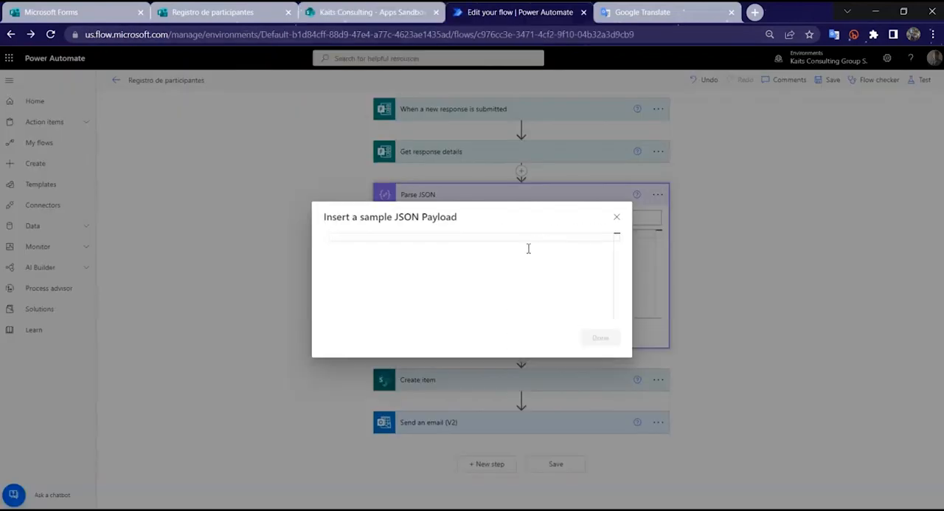
Step: Generate the Parse JSON schema from the copied sample ["Microsoft SQL Server","PostreSQL"] and collapse the action
key(ctrl+v)
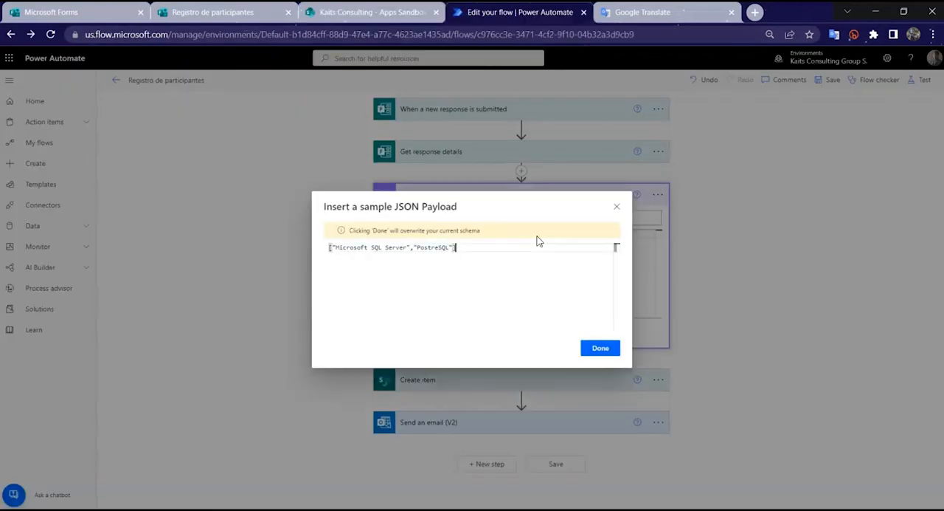
click(602, 350)
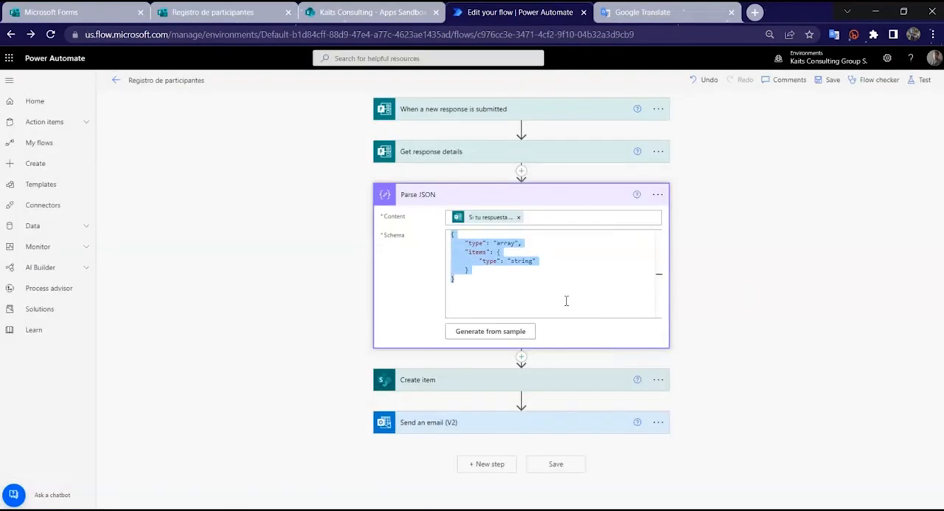
click(566, 300)
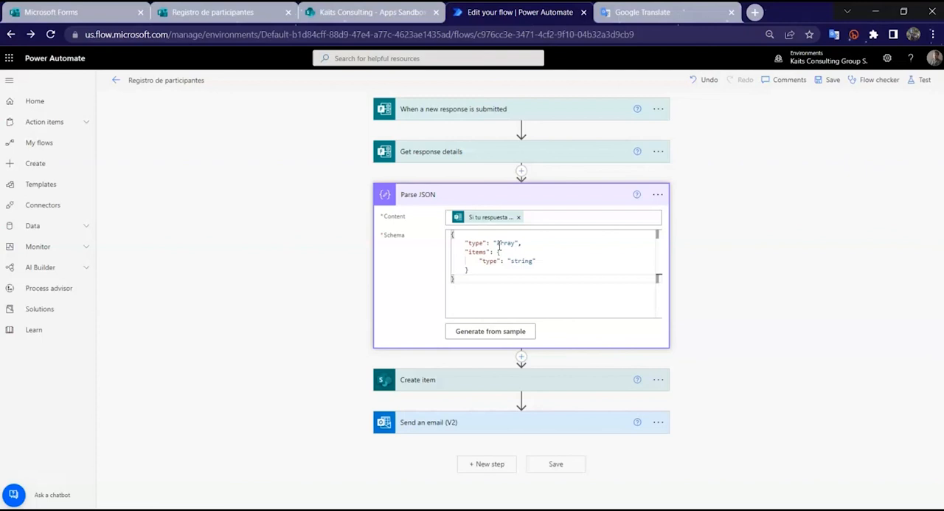
click(582, 193)
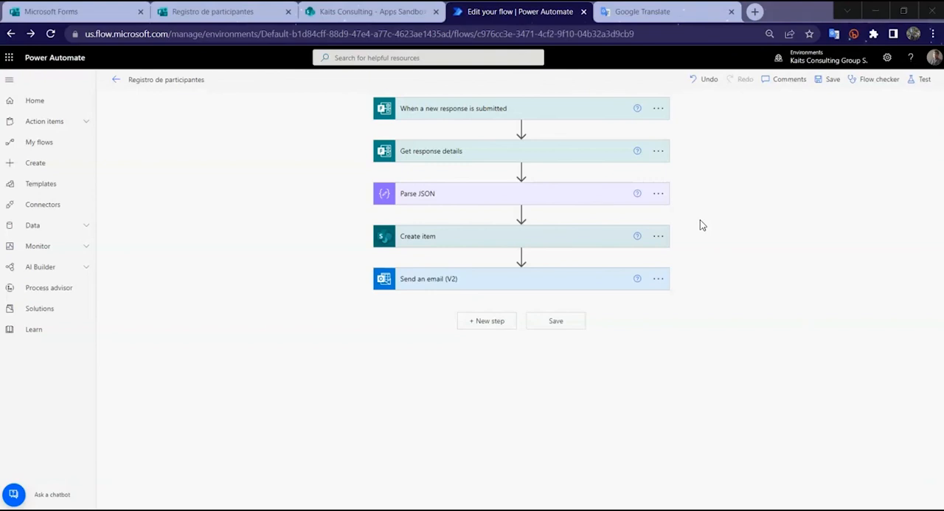
Step: Insert a Join action between Parse JSON and Create item
click(522, 213)
click(538, 228)
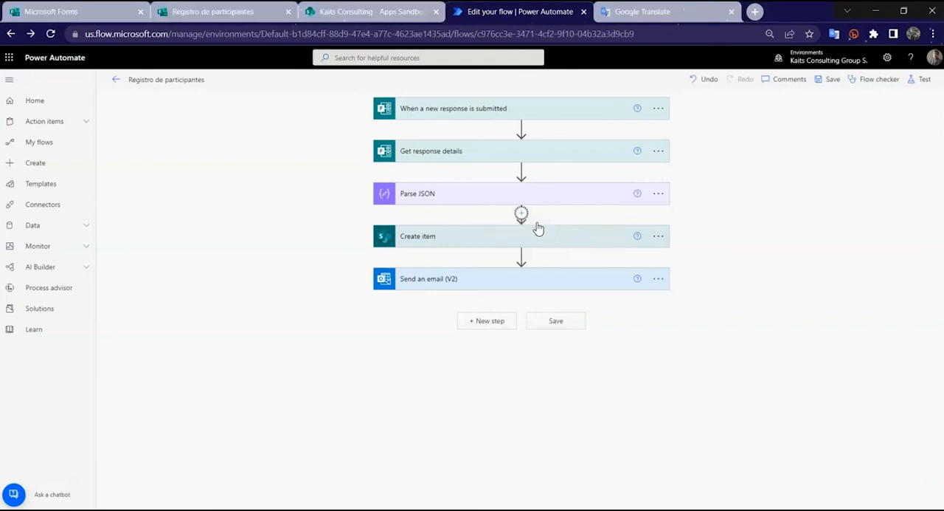
text(join)
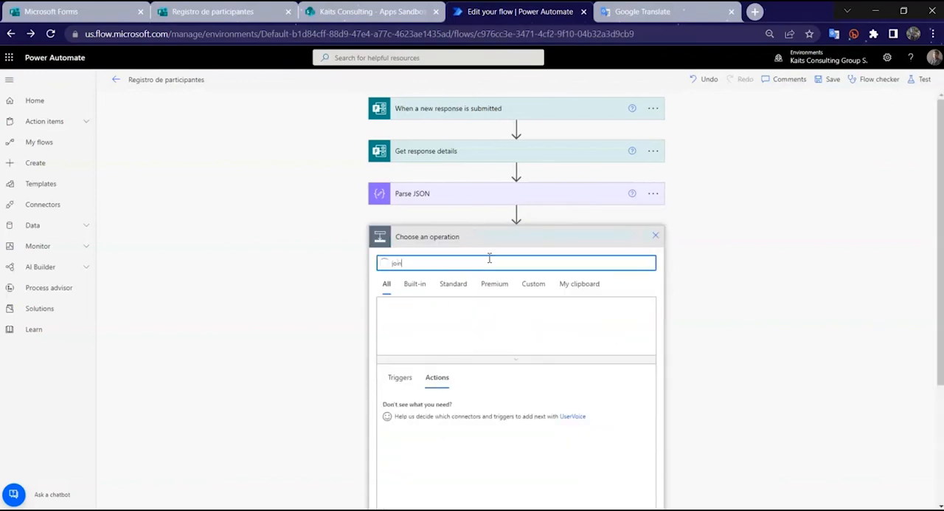
scroll(487, 270, down, 2)
click(428, 397)
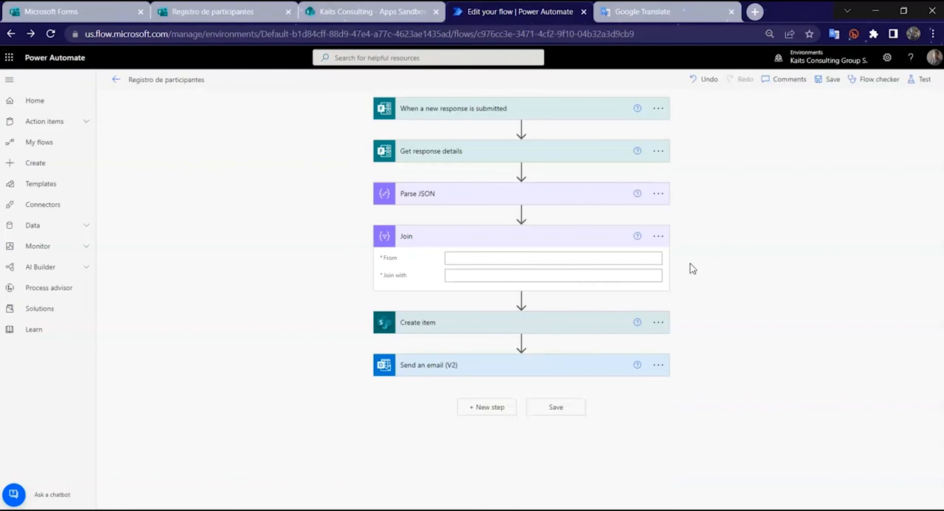
Step: Configure the Join action to take the Parse JSON Body as its source and a comma as the separator
click(497, 258)
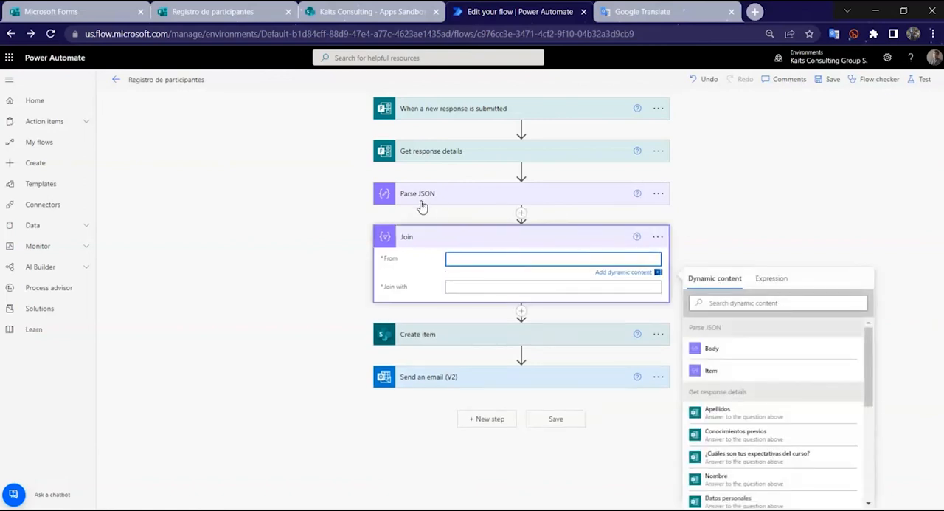
click(738, 356)
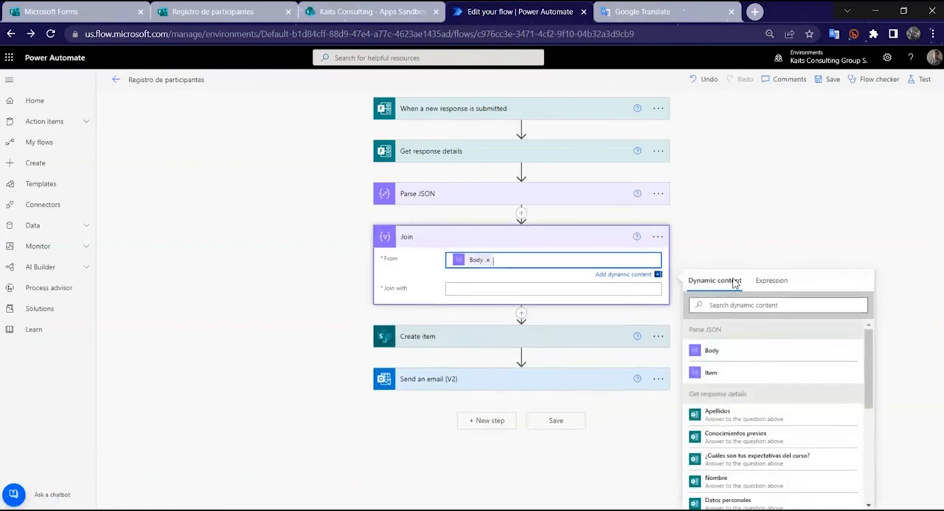
click(407, 288)
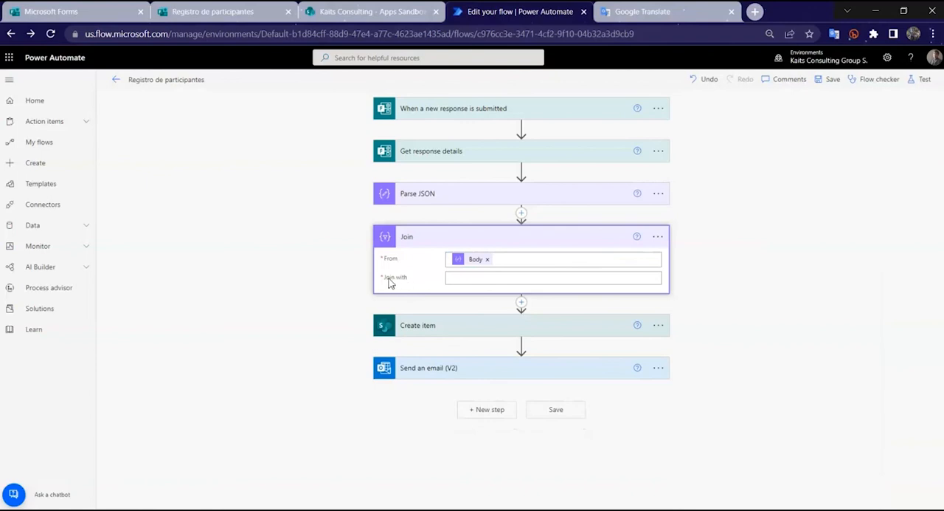
click(504, 278)
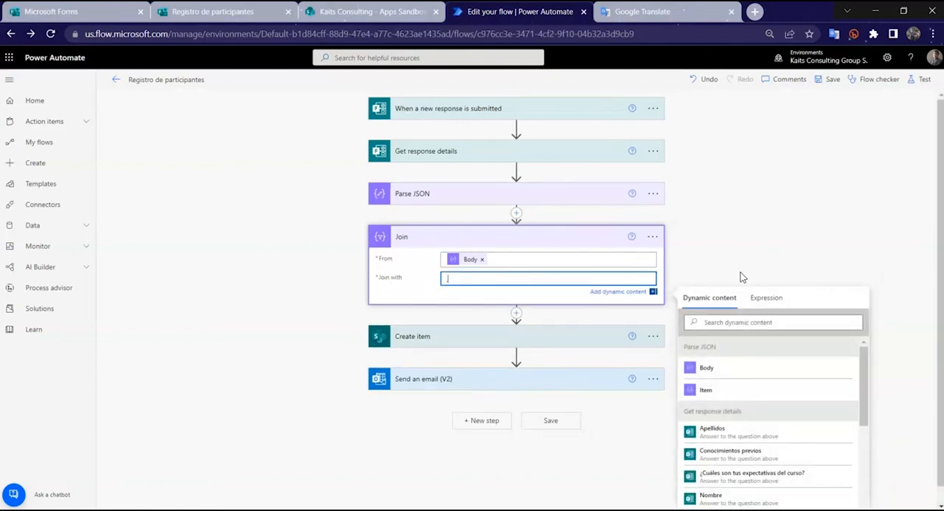
click(743, 277)
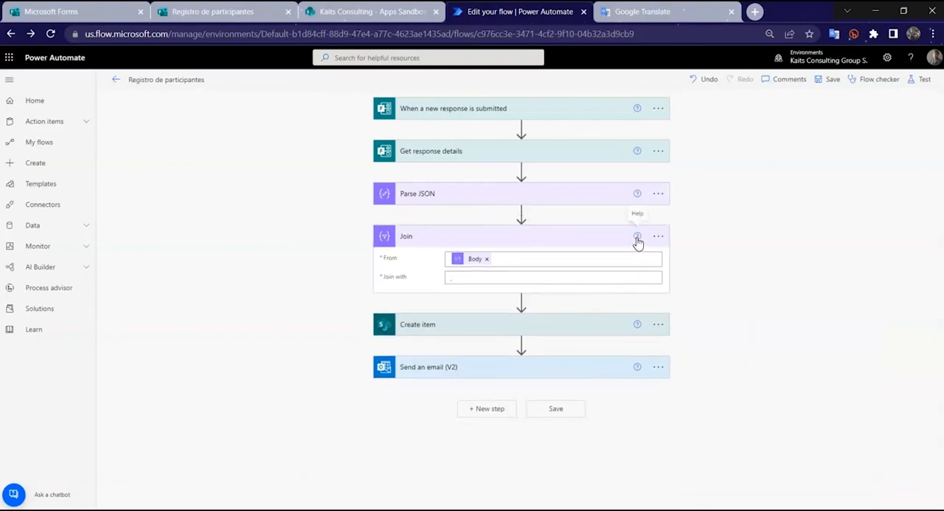
Step: Read the help description of the Join action, close it and collapse the action
click(638, 237)
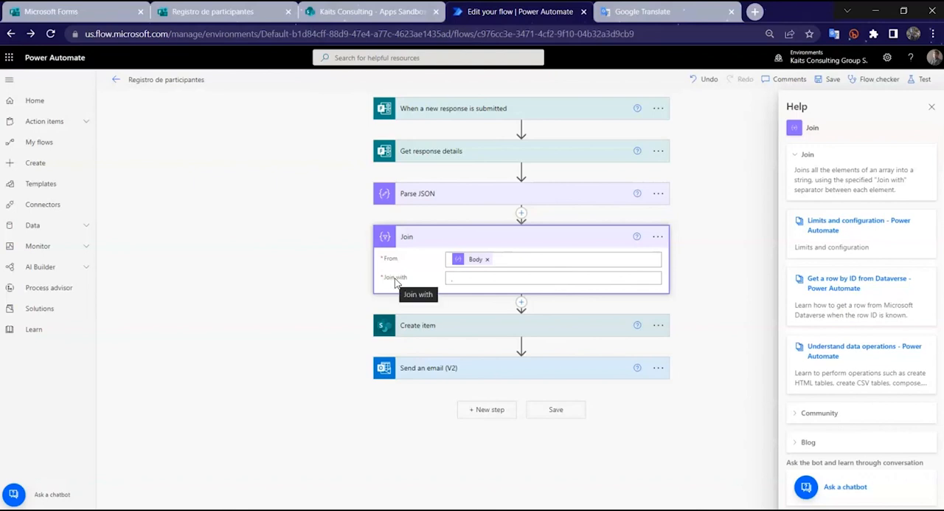
click(932, 107)
click(546, 240)
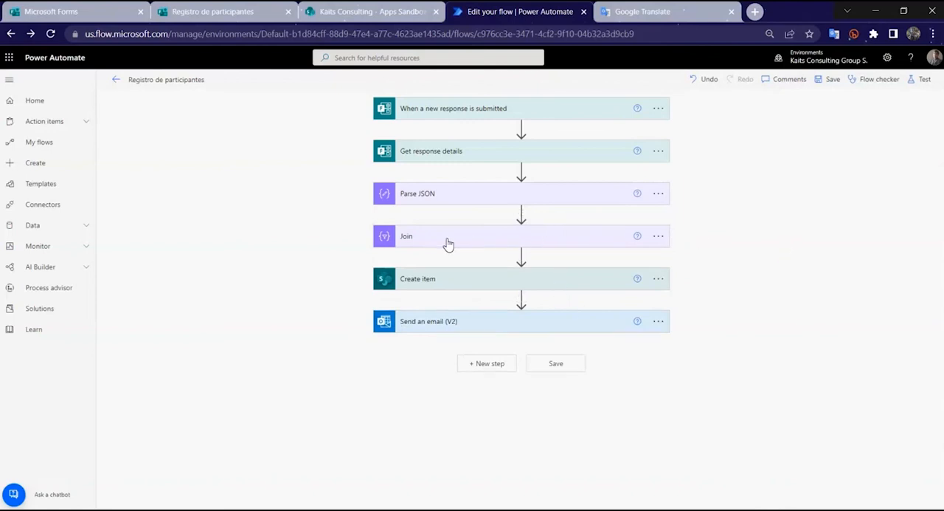
Step: Replace the Tipos_BD value in the Create item action with the Output of Join and save the flow
click(521, 281)
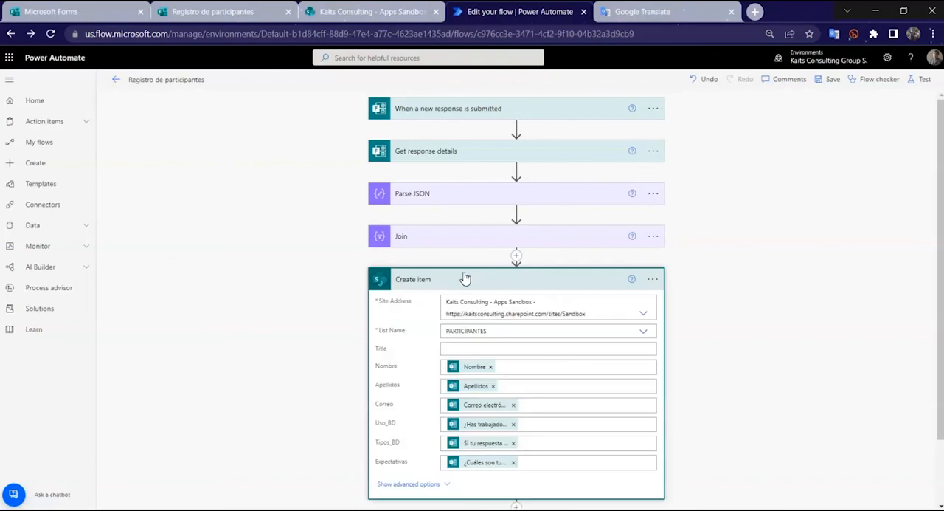
scroll(483, 290, down, 1)
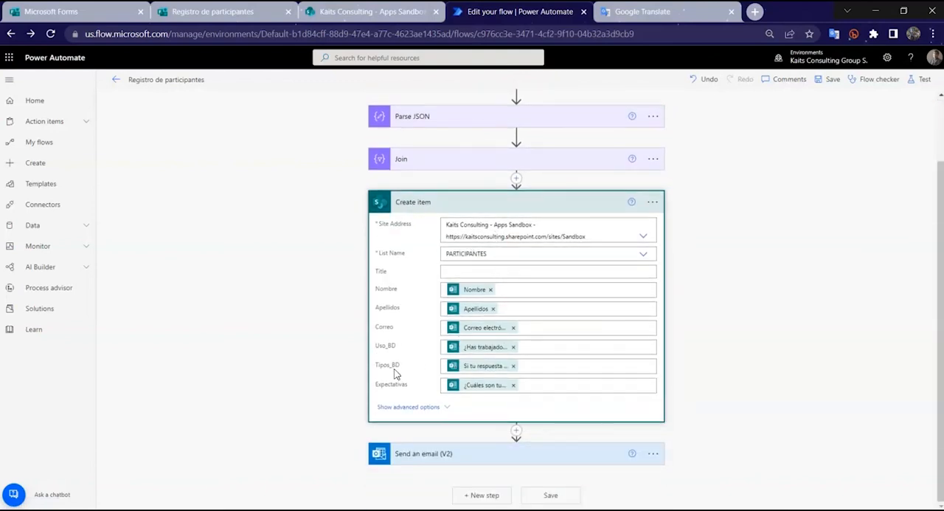
click(513, 366)
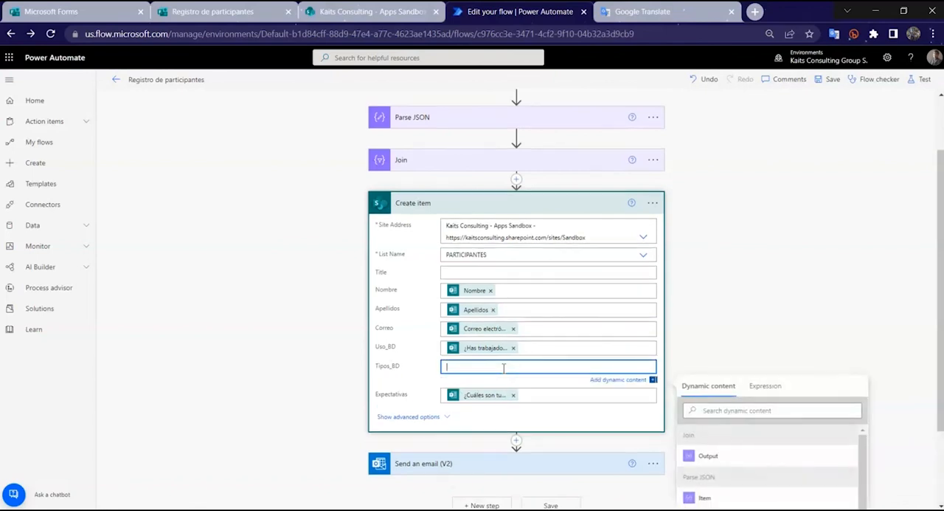
scroll(836, 326, down, 2)
scroll(787, 312, up, 3)
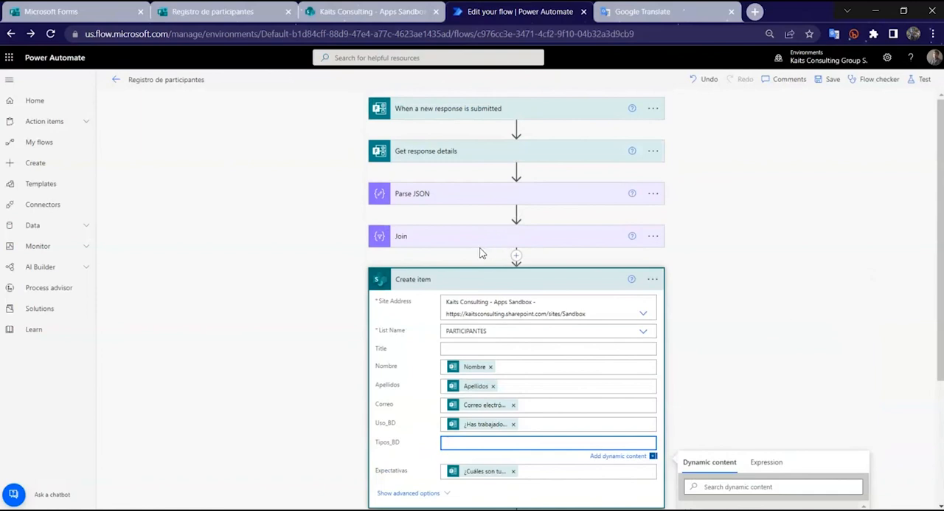
scroll(659, 270, down, 3)
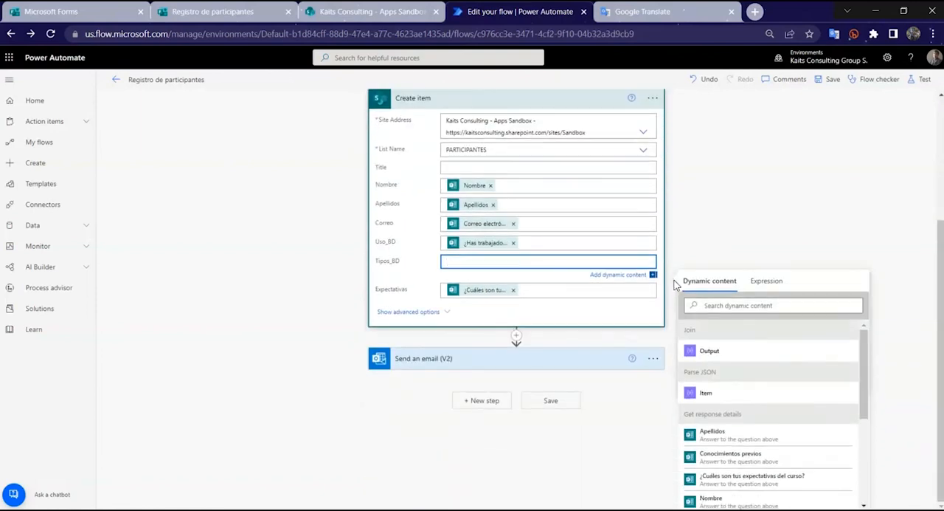
click(712, 352)
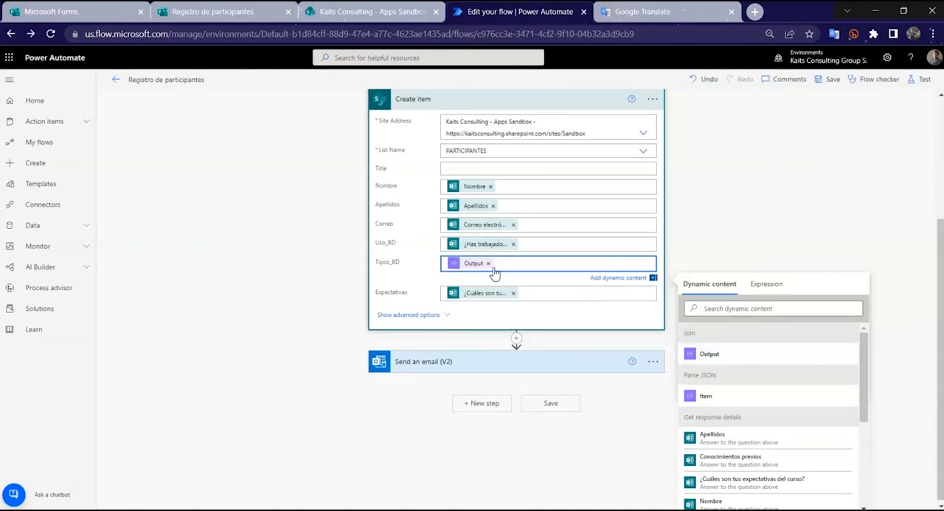
click(736, 230)
scroll(736, 230, up, 2)
click(829, 80)
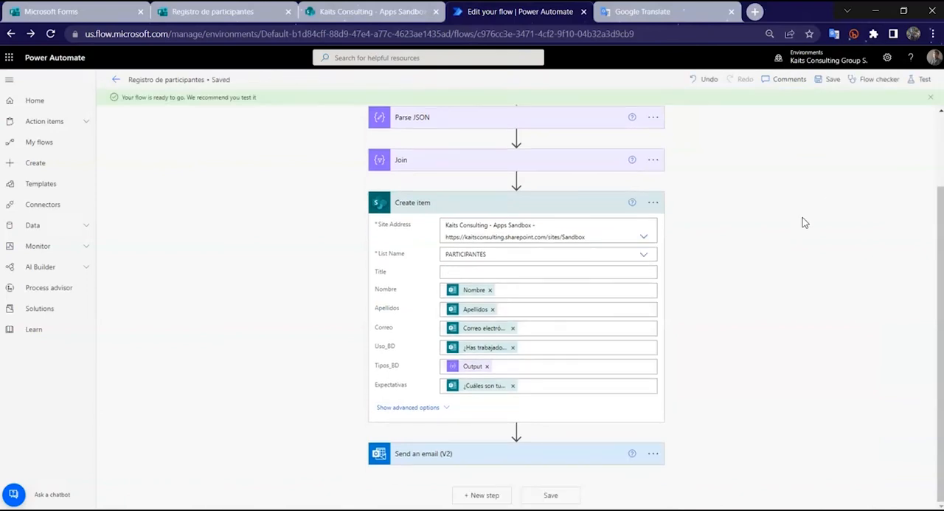
Step: Switch to the Registro de participantes form and open its preview
click(214, 13)
scroll(590, 214, up, 8)
click(803, 76)
Step: Fill in the participant's first name, surname and contact e-mail and continue to the second page of the form
click(512, 266)
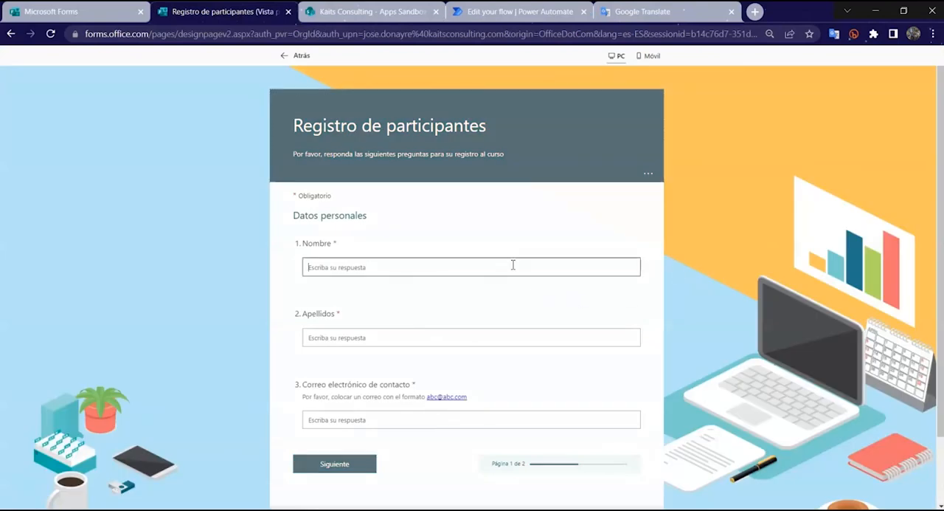
text(Juan)
key(Tab)
text(M)
key(Tab)
key(Tab)
click(363, 463)
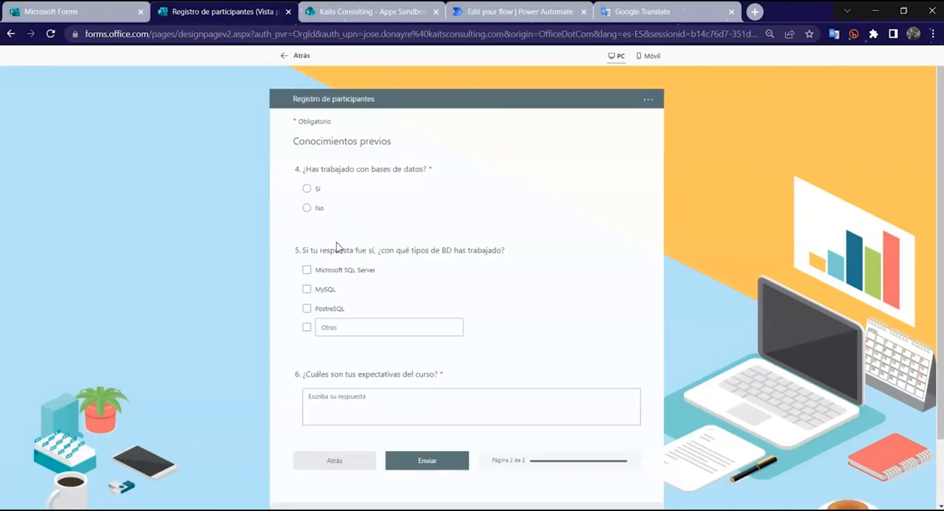
Step: Answer Sí to question 4, select MySQL and PostreSQL as database types, enter a course expectation and submit the form
click(307, 189)
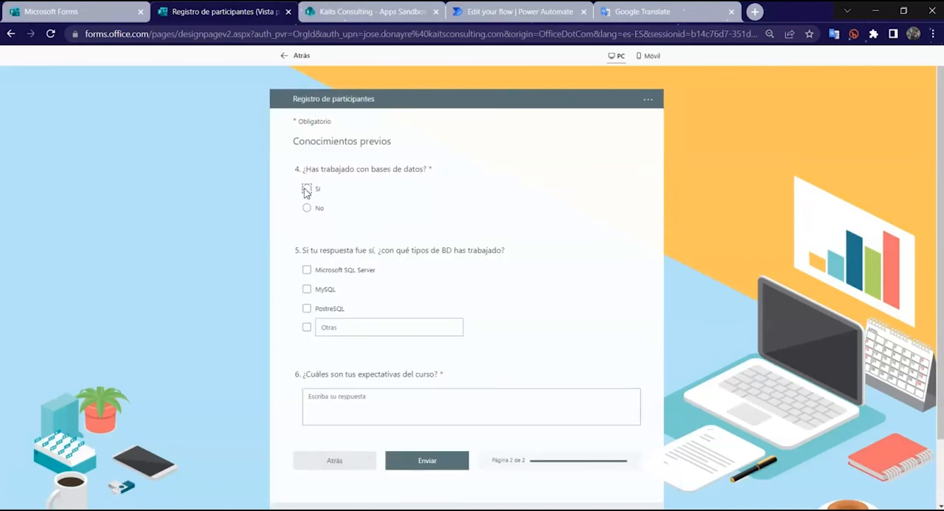
click(332, 291)
click(333, 313)
click(345, 396)
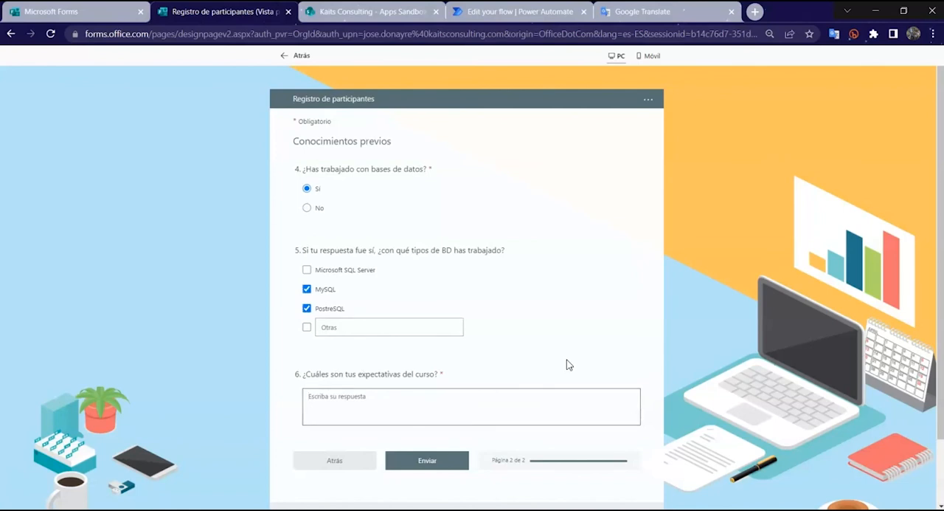
text(Aprender mucho)
click(436, 460)
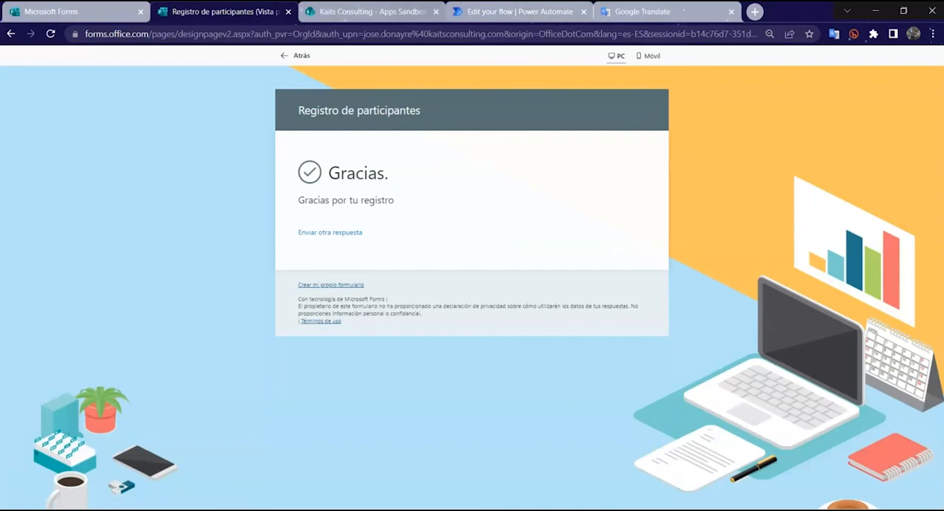
Step: Reload the PARTICIPANTES list in SharePoint to check for the newly submitted response
click(373, 11)
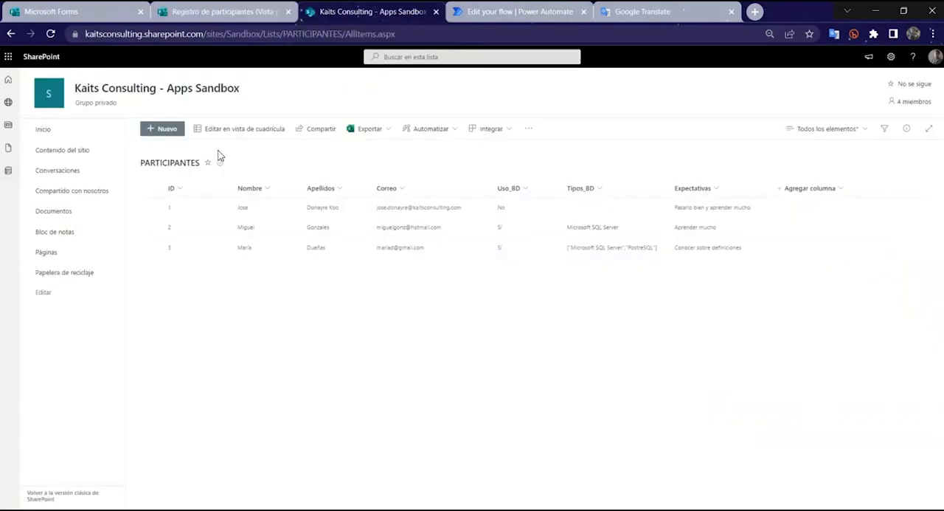
click(52, 34)
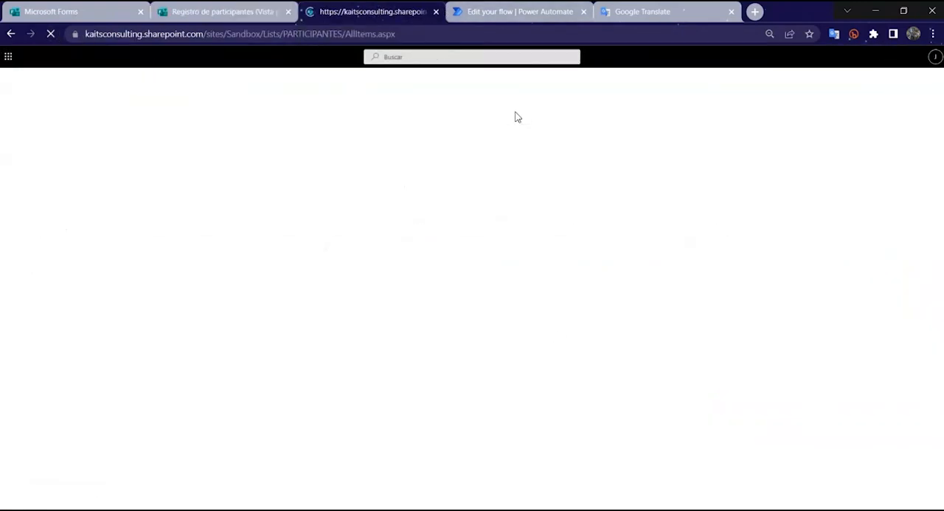